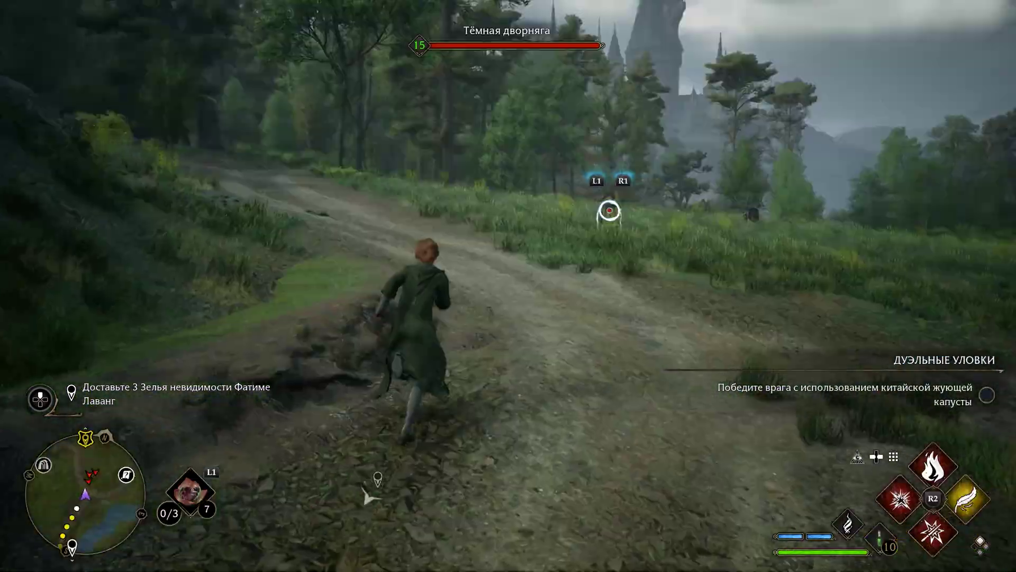
{"action": "key", "text": "q"}
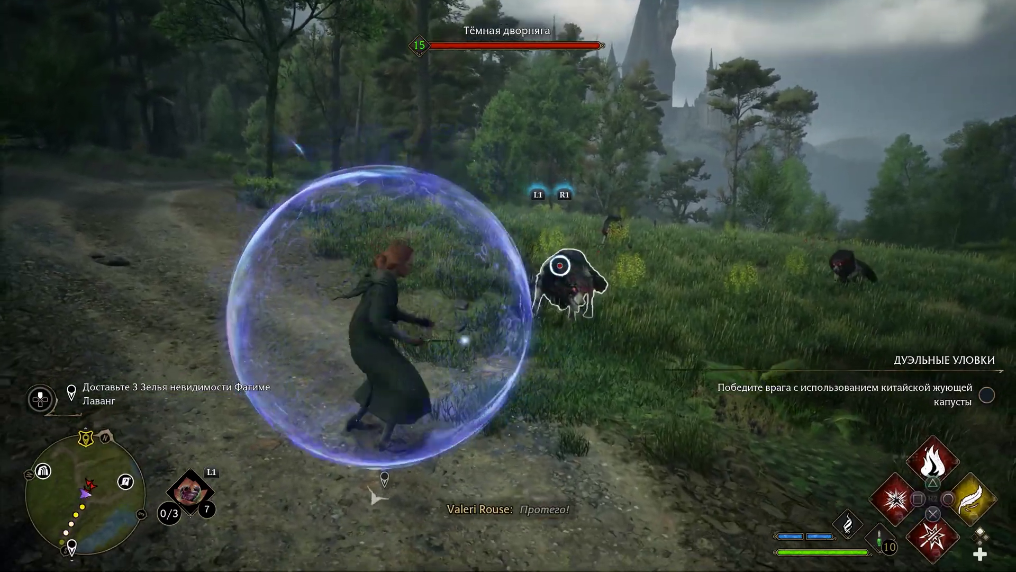
{"action": "key", "text": "1"}
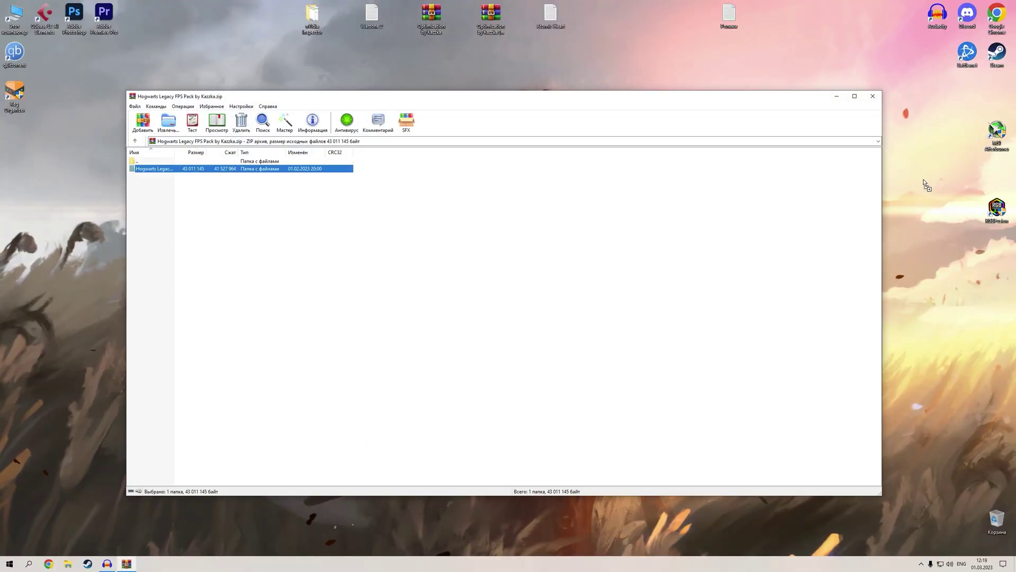
Step: Extract the Hogwarts Legacy FPS Pack by Kazzka folder from the archive to the desktop and open its Оптимизация subfolder
{"action": "left_click_drag", "start_coordinate": [925, 185], "coordinate": [931, 180]}
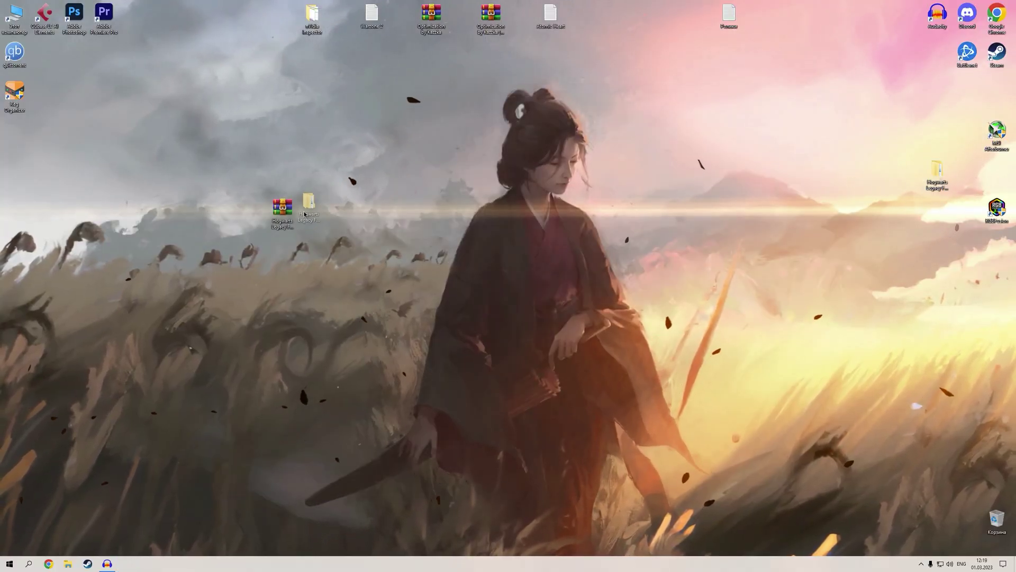
{"action": "double_click", "coordinate": [307, 209]}
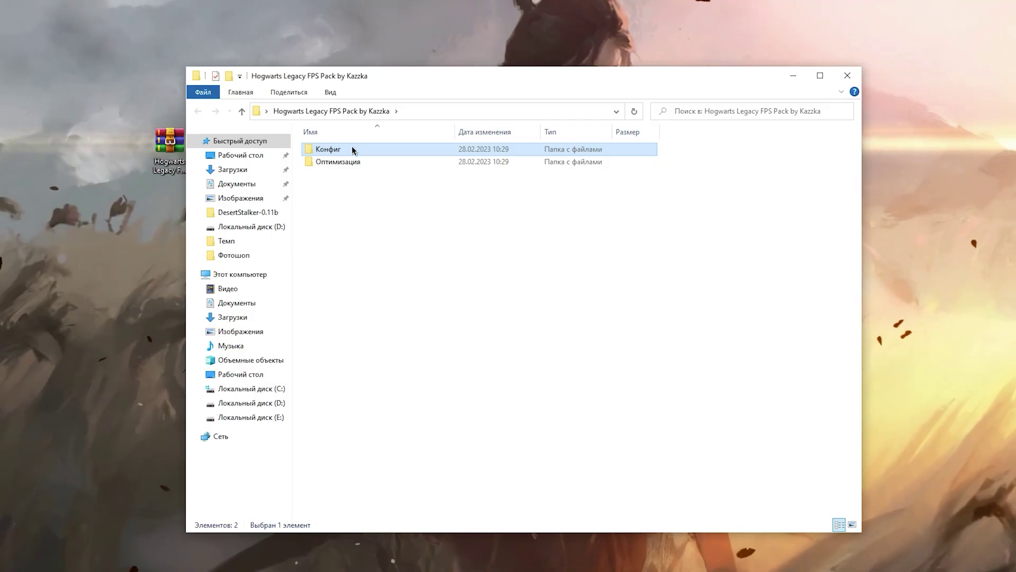
{"action": "left_click", "coordinate": [359, 170]}
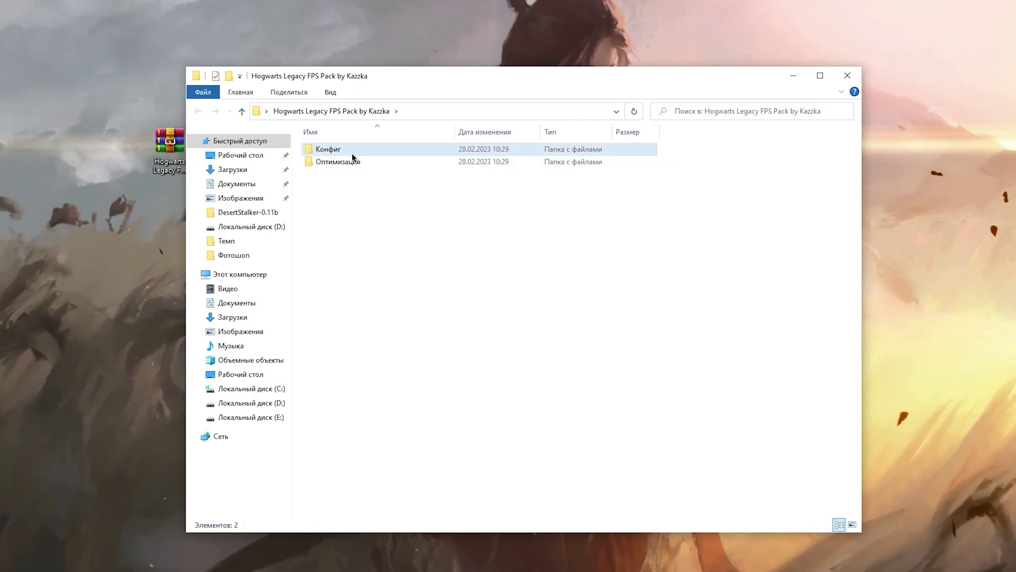
{"action": "double_click", "coordinate": [351, 154]}
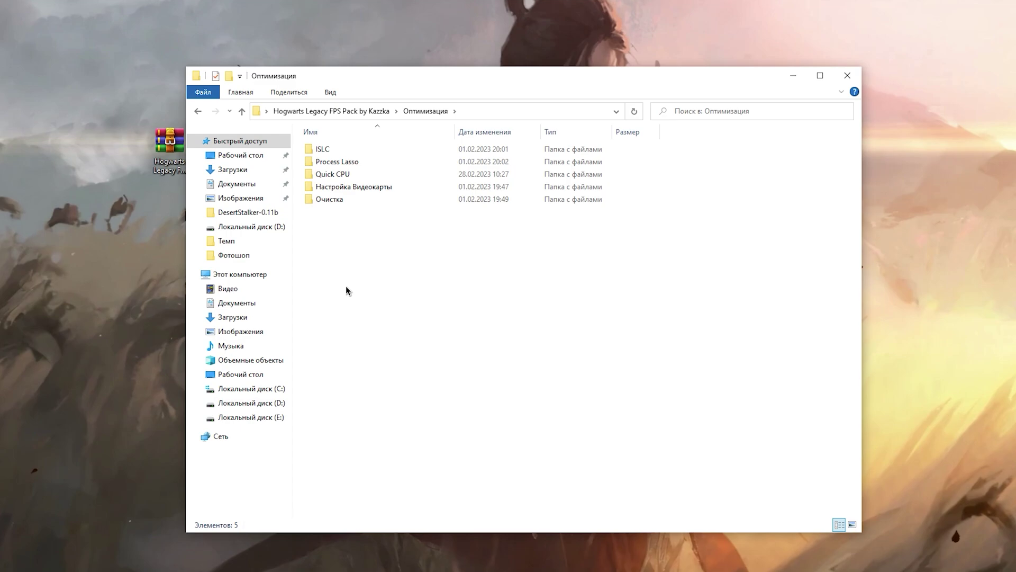
{"action": "left_click_drag", "start_coordinate": [347, 290], "coordinate": [379, 142]}
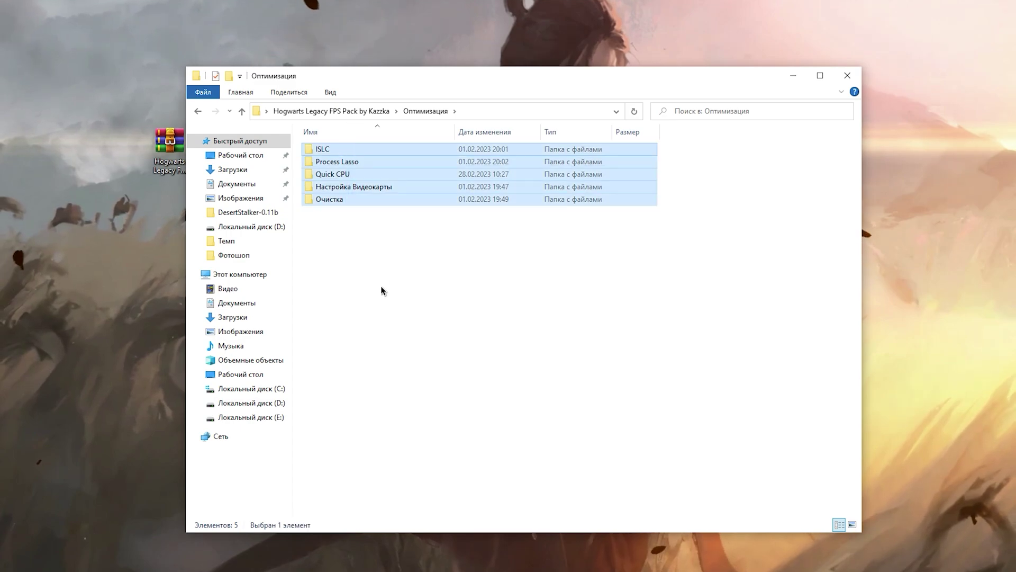
{"action": "left_click", "coordinate": [381, 287]}
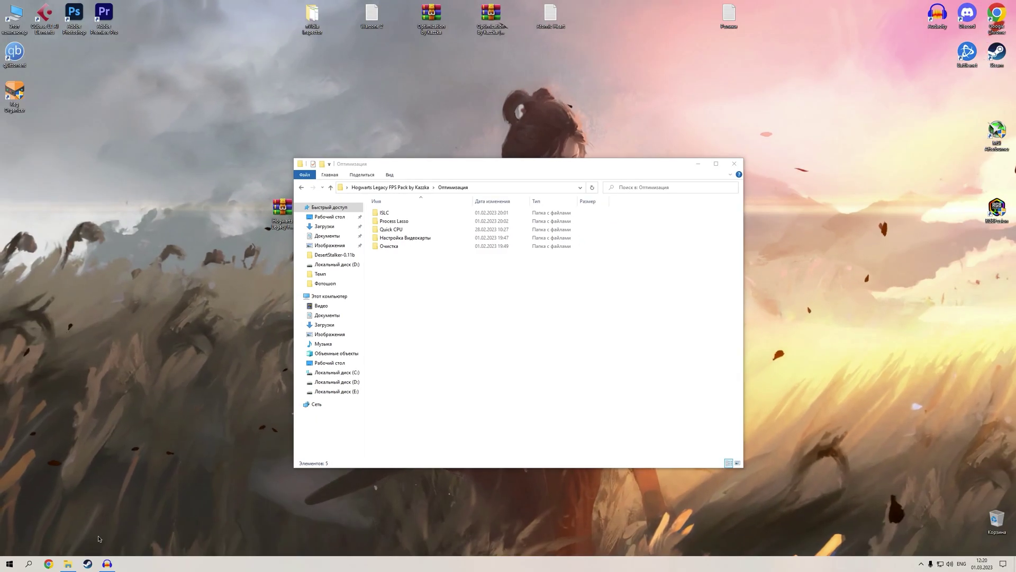
Step: Switch to Steam and open the friends list settings from the friends and chat window
{"action": "left_click", "coordinate": [88, 563]}
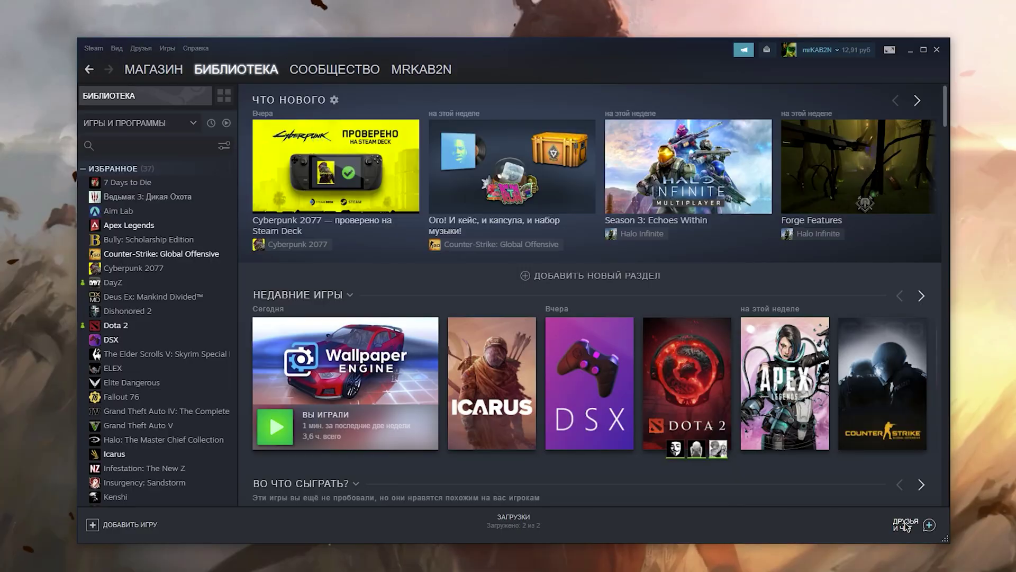
{"action": "left_click", "coordinate": [906, 524]}
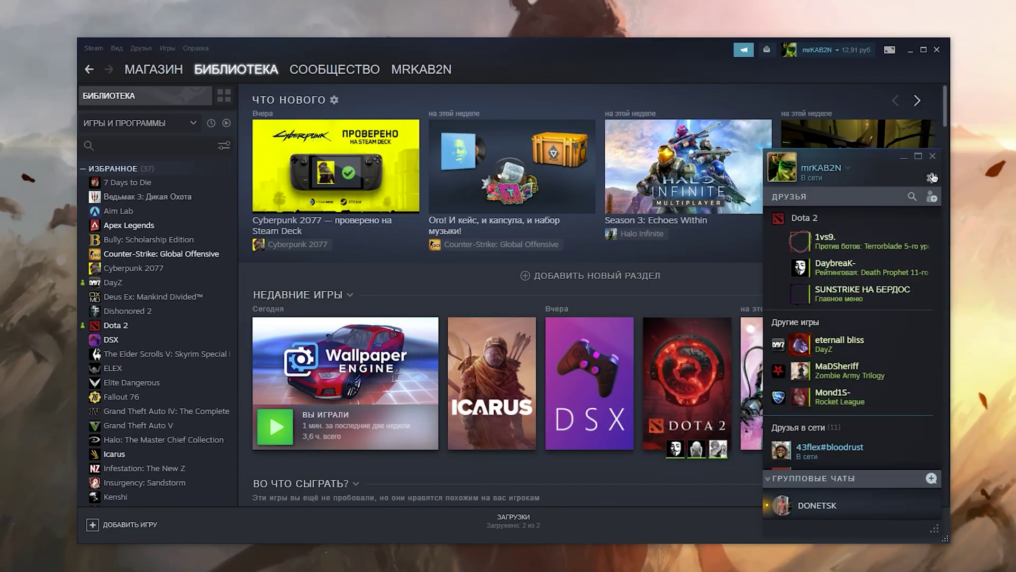
{"action": "left_click", "coordinate": [932, 178]}
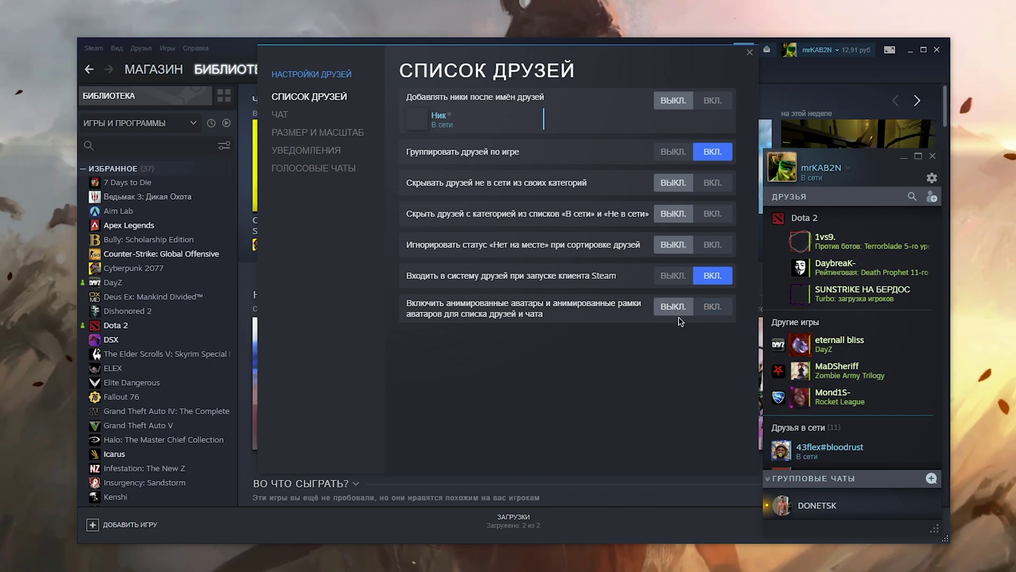
Step: In Steam's settings, enable the library's Упрощённый режим option and turn off the in-game Steam overlay
{"action": "left_click", "coordinate": [93, 49]}
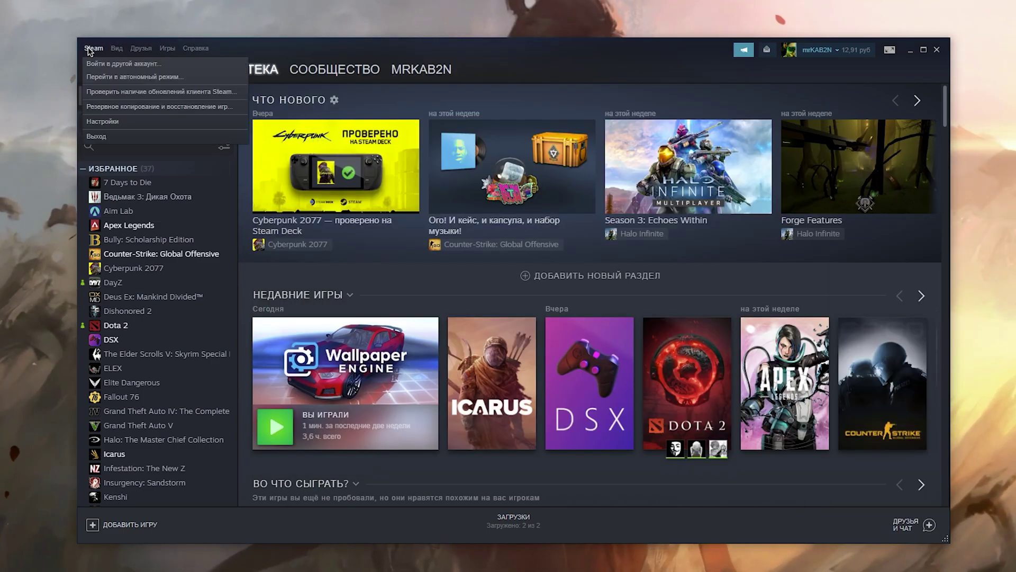
{"action": "left_click", "coordinate": [114, 121]}
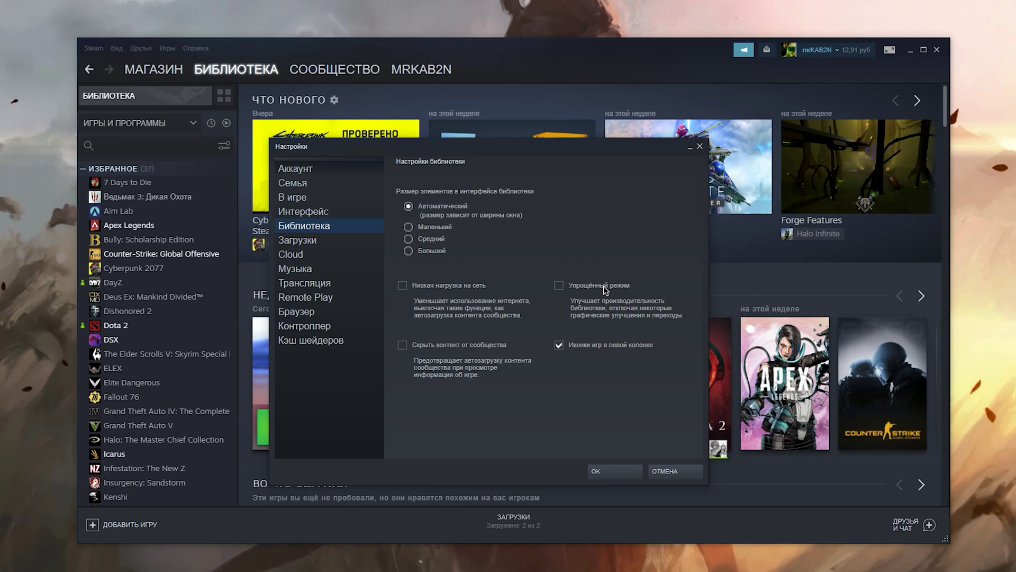
{"action": "left_click", "coordinate": [559, 286]}
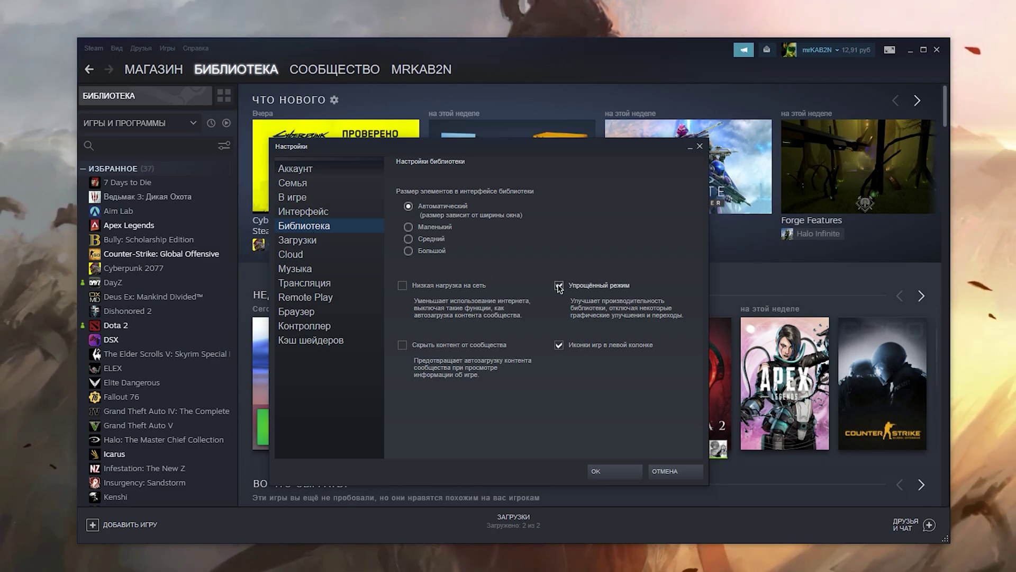
{"action": "left_click", "coordinate": [292, 197]}
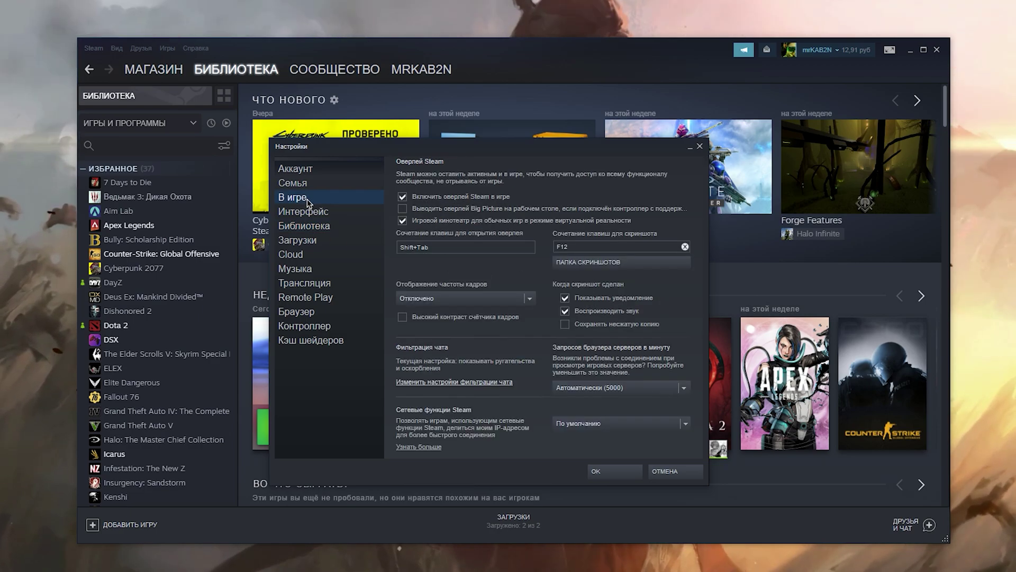
{"action": "left_click", "coordinate": [411, 198]}
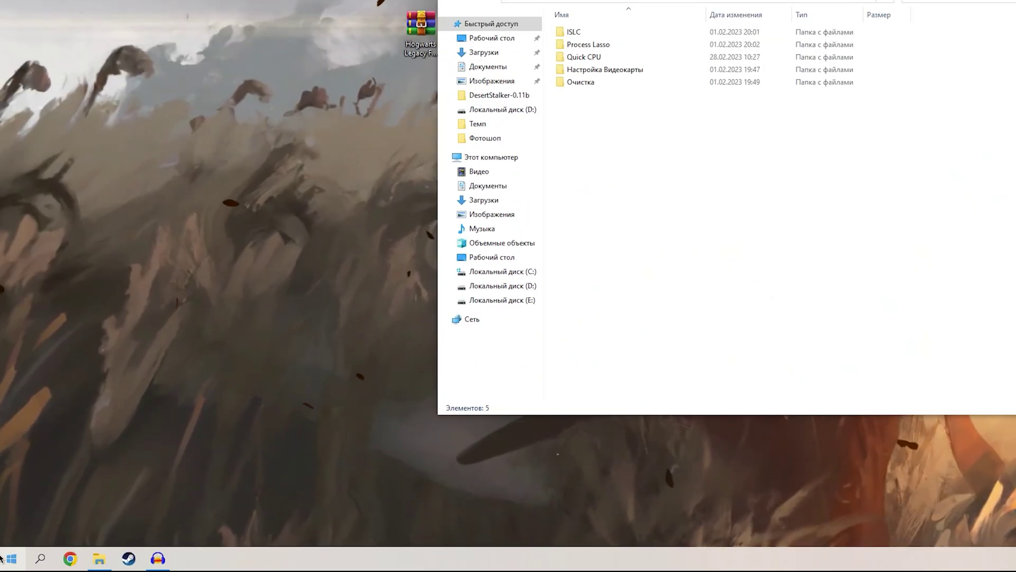
Step: Open the Windows privacy settings and go through the activity history, camera and voice activation permissions
{"action": "right_click", "coordinate": [12, 559]}
{"action": "left_click", "coordinate": [97, 437]}
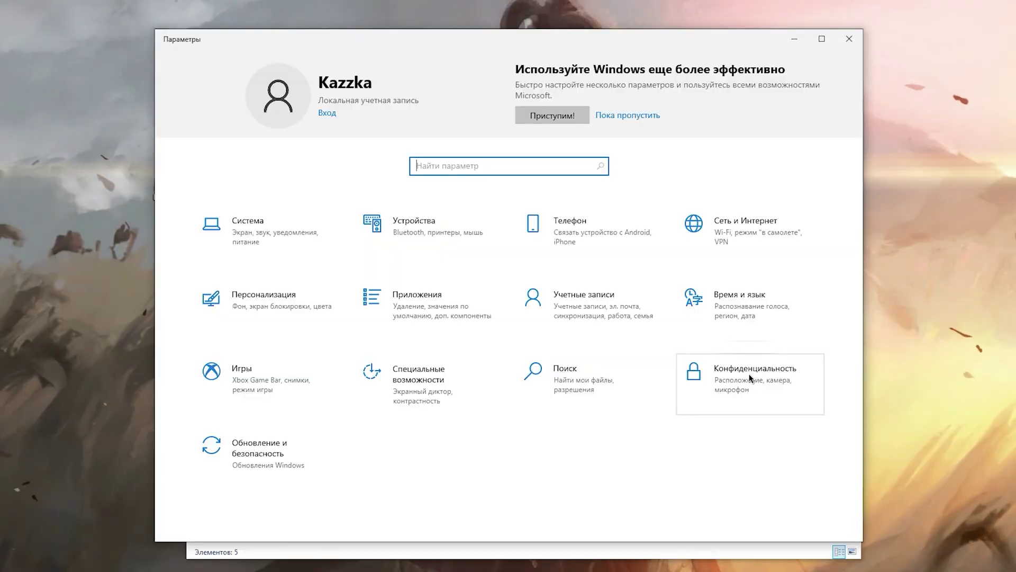
{"action": "left_click", "coordinate": [749, 378]}
{"action": "scroll", "coordinate": [278, 274], "scroll_direction": "down", "scroll_amount": 5}
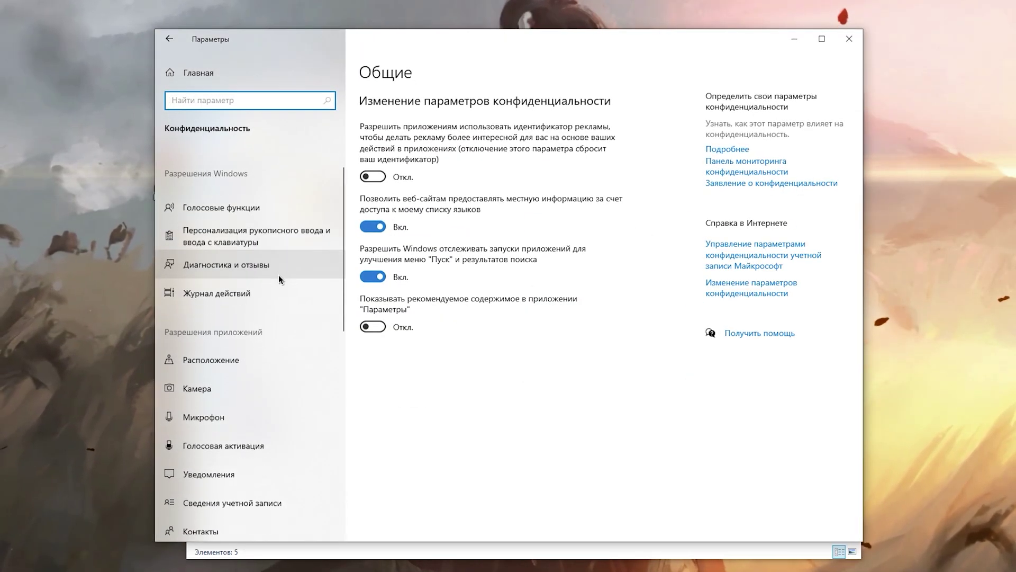
{"action": "left_click", "coordinate": [254, 294]}
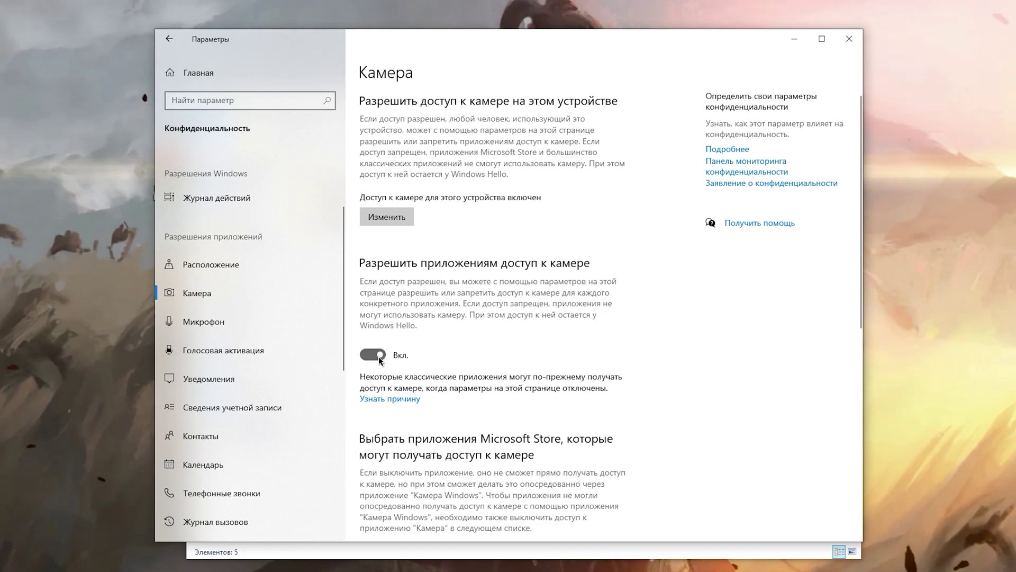
{"action": "left_click", "coordinate": [340, 349]}
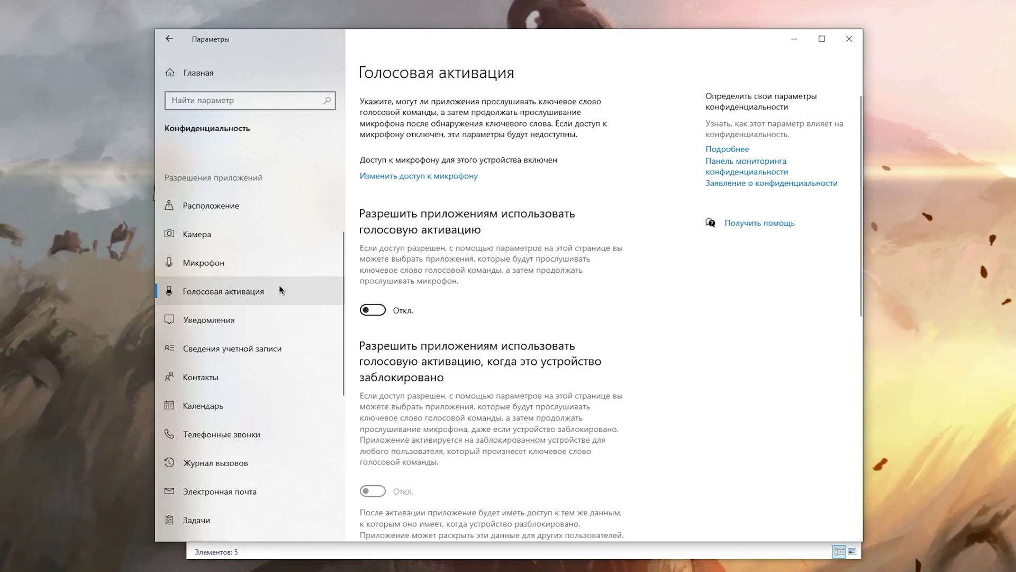
Step: Check the app access permissions for notifications, account information, contacts, calendar and call history
{"action": "scroll", "coordinate": [278, 285], "scroll_direction": "down", "scroll_amount": 2}
{"action": "left_click", "coordinate": [255, 265]}
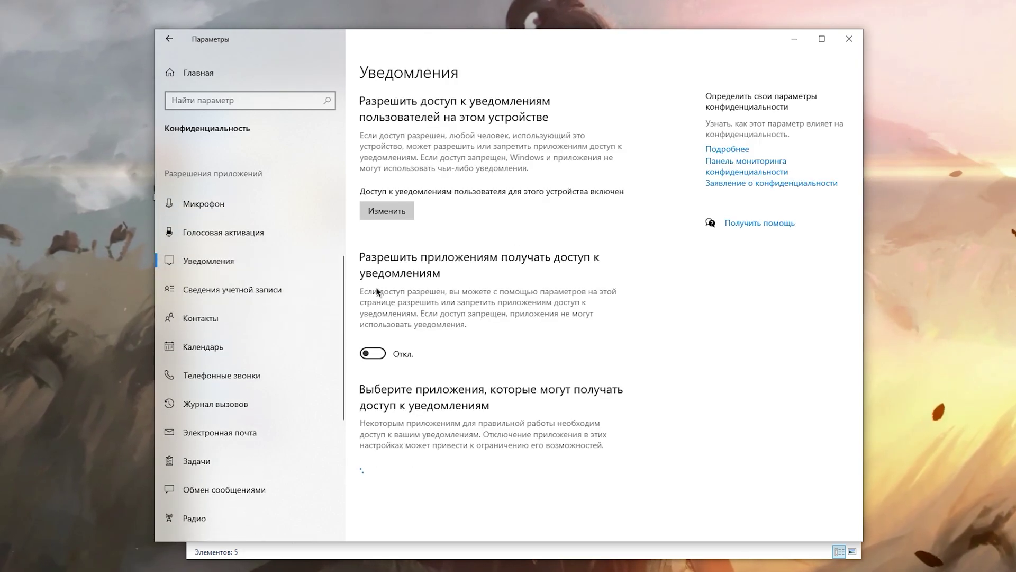
{"action": "left_click", "coordinate": [253, 289]}
{"action": "left_click", "coordinate": [246, 324]}
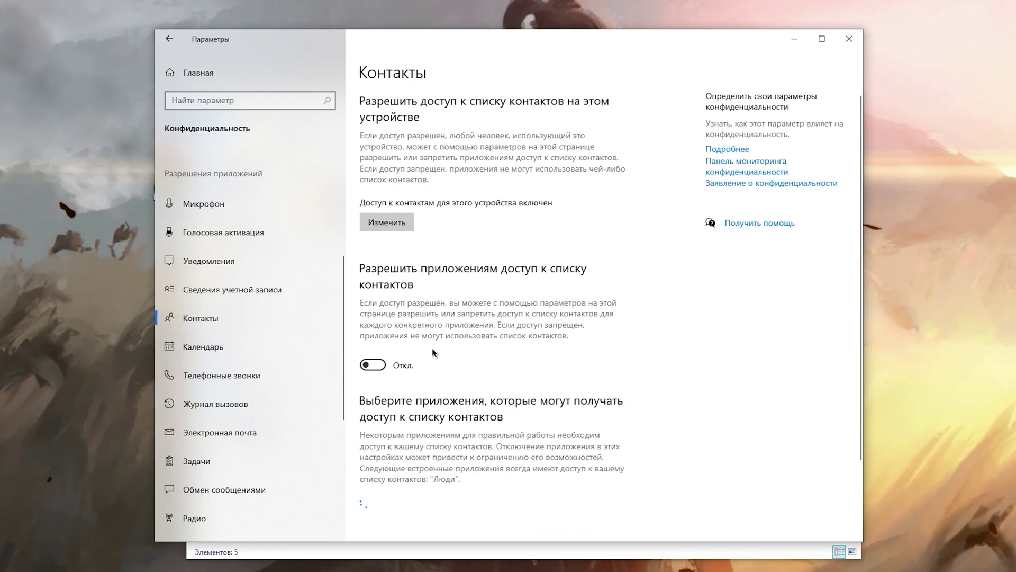
{"action": "scroll", "coordinate": [236, 317], "scroll_direction": "down", "scroll_amount": 2}
{"action": "left_click", "coordinate": [230, 246]}
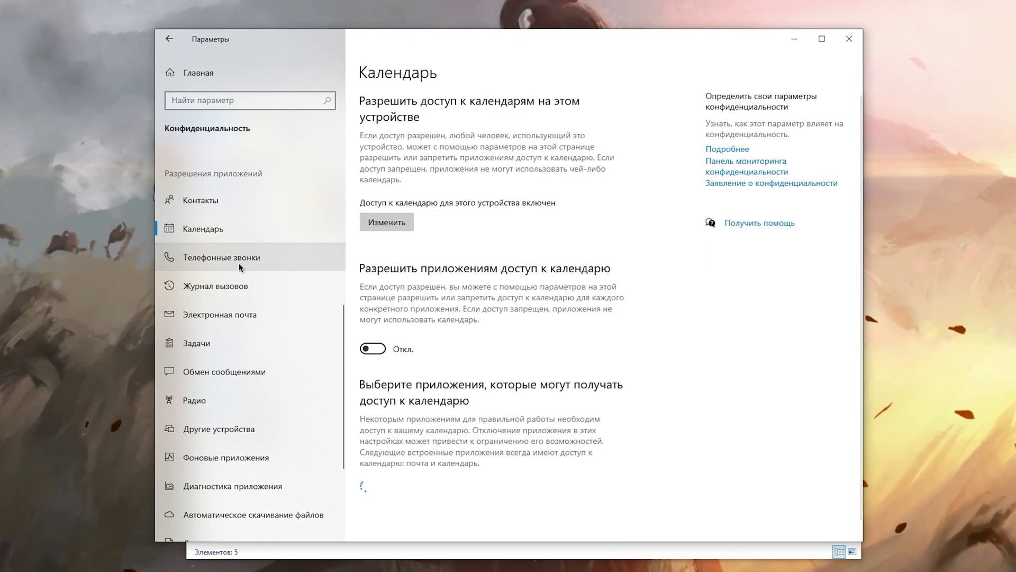
{"action": "left_click", "coordinate": [242, 280]}
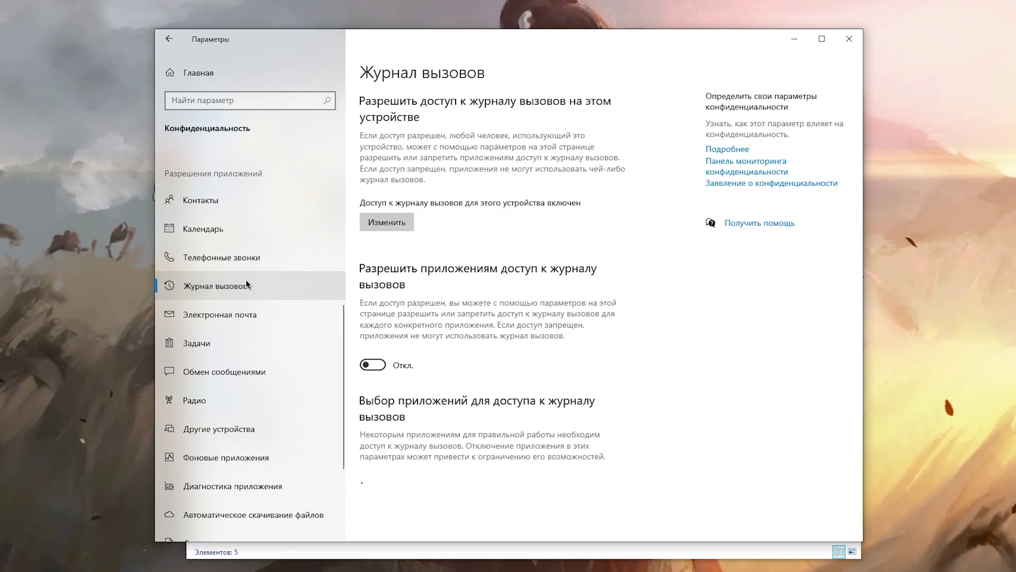
Step: Check the app access permissions for email, tasks, messaging, radio and background apps
{"action": "left_click", "coordinate": [253, 312]}
{"action": "left_click", "coordinate": [246, 342]}
{"action": "scroll", "coordinate": [245, 338], "scroll_direction": "down", "scroll_amount": 2}
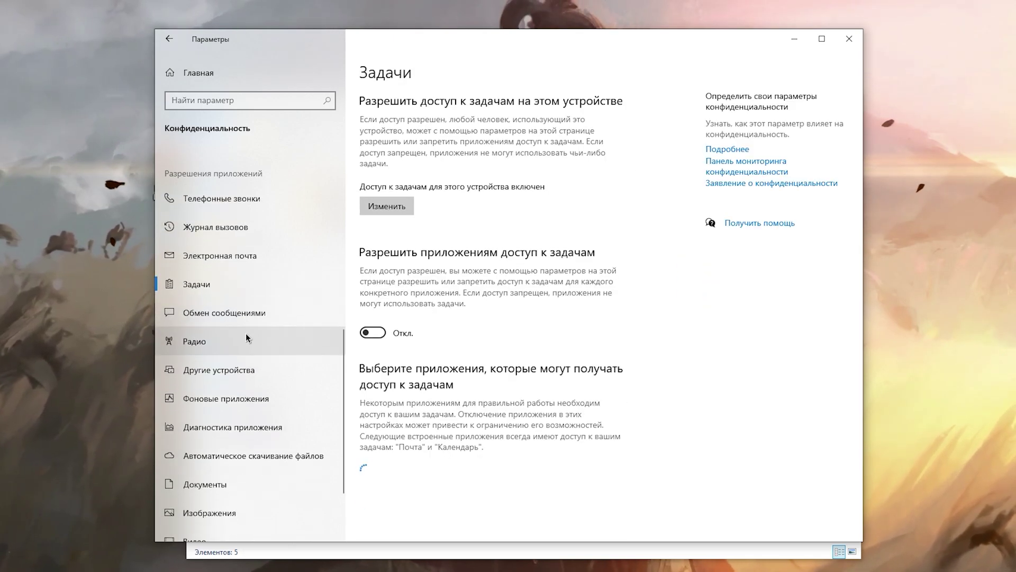
{"action": "left_click", "coordinate": [241, 317]}
{"action": "left_click", "coordinate": [250, 339]}
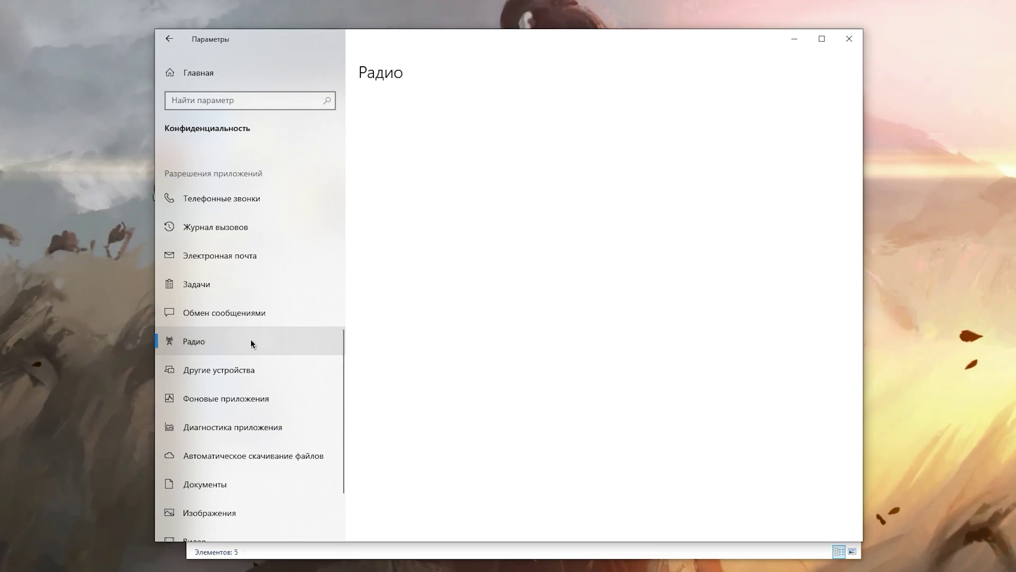
{"action": "scroll", "coordinate": [250, 340], "scroll_direction": "down", "scroll_amount": 2}
{"action": "left_click", "coordinate": [251, 342]}
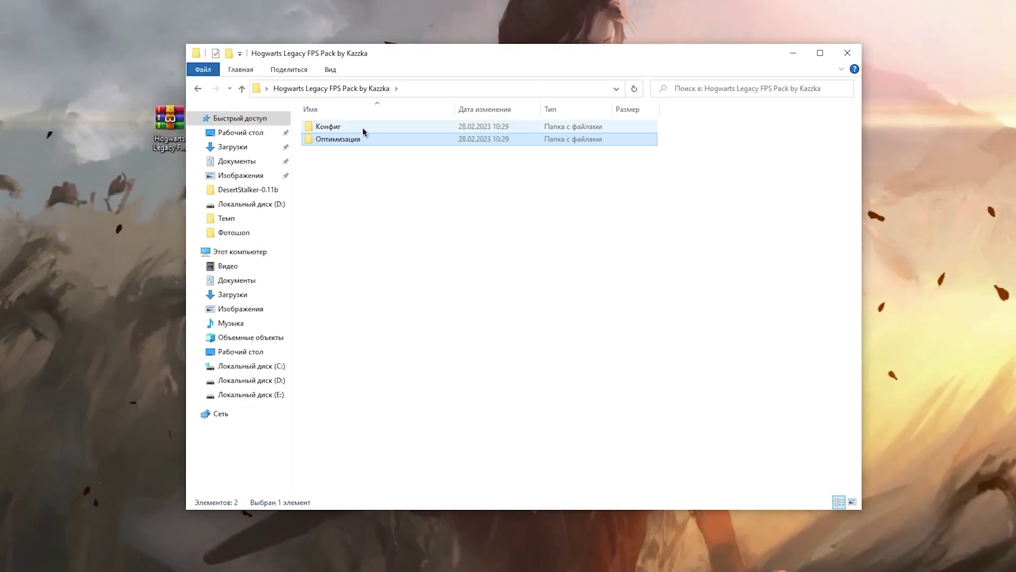
Step: Open the FPS pack's Конфиг folder and the first item inside it
{"action": "double_click", "coordinate": [357, 125]}
{"action": "double_click", "coordinate": [353, 129]}
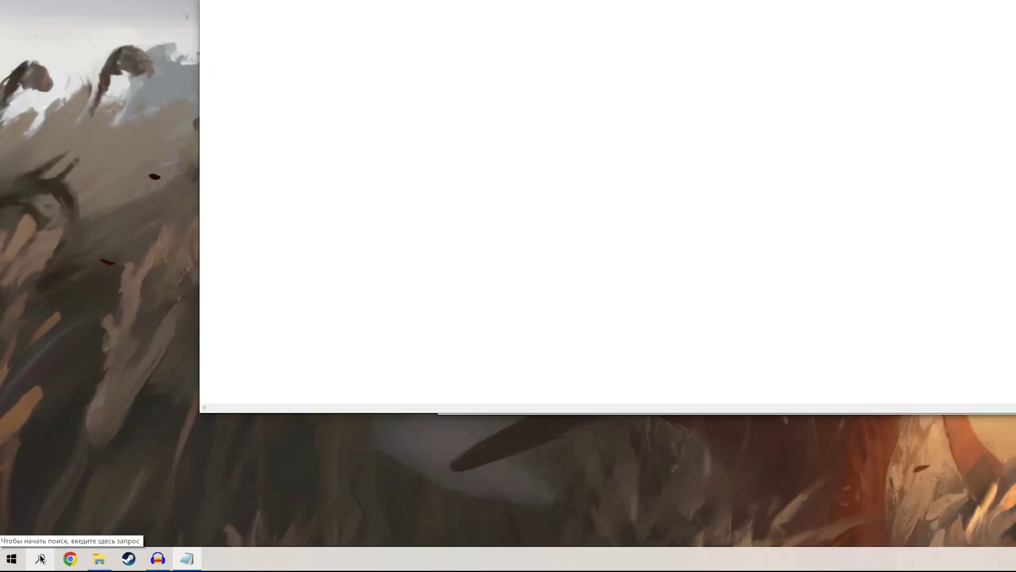
Step: Search Windows for %appdata% and open the Phoenix folder inside AppData\Local
{"action": "left_click", "coordinate": [41, 557]}
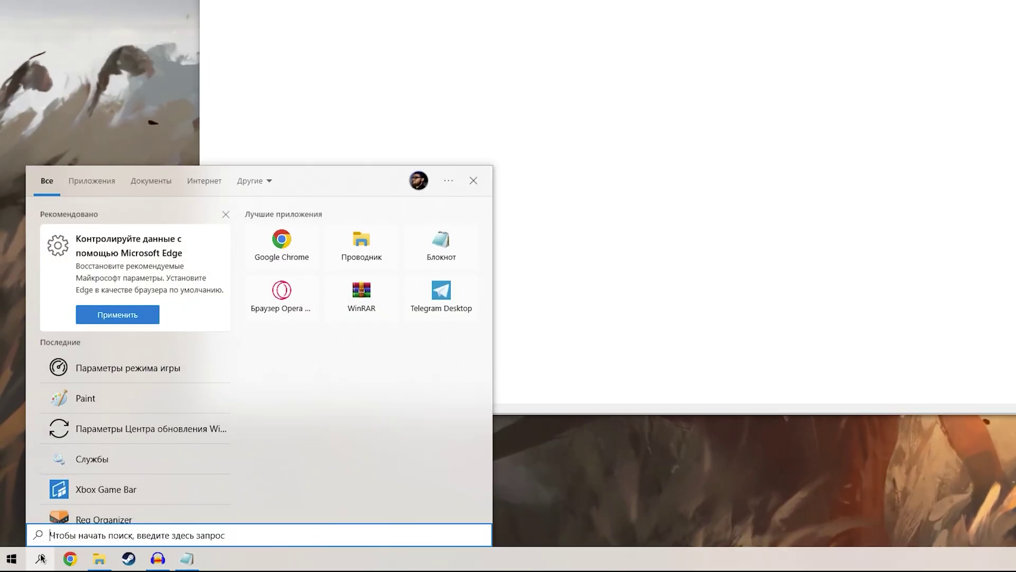
{"action": "type", "text": "%appdata%"}
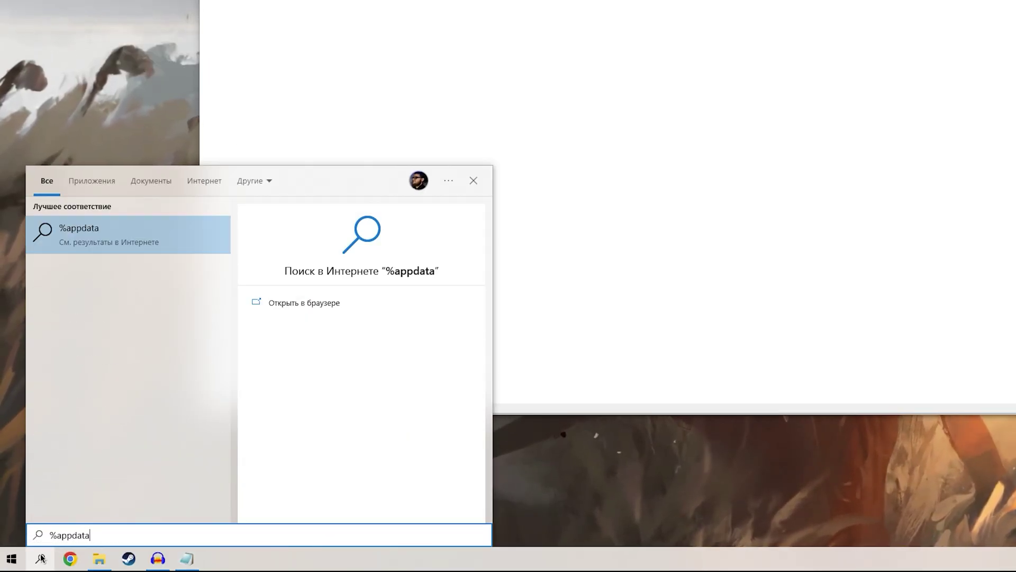
{"action": "left_click", "coordinate": [126, 243]}
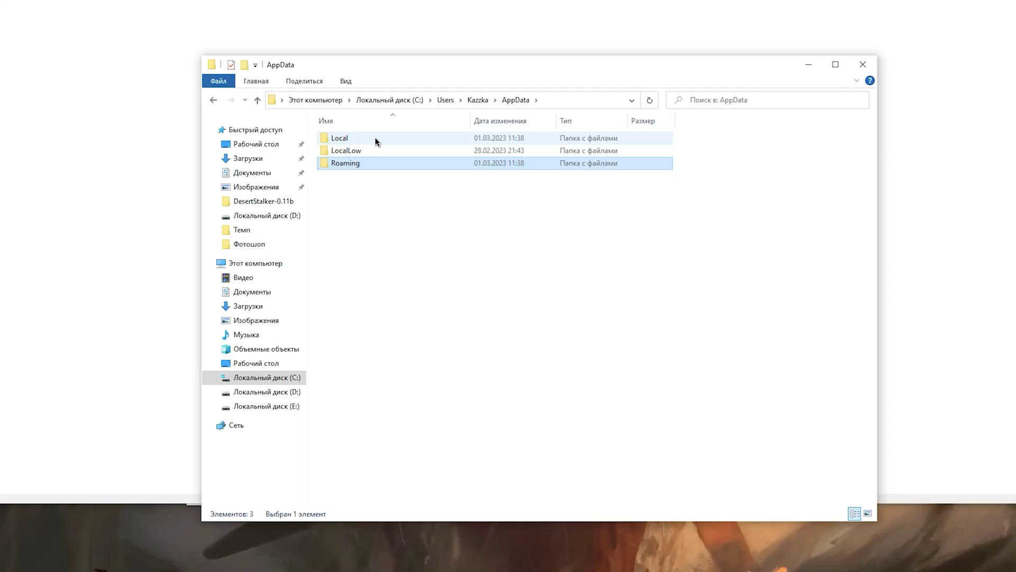
{"action": "double_click", "coordinate": [375, 138]}
{"action": "left_click", "coordinate": [369, 316]}
{"action": "scroll", "coordinate": [365, 339], "scroll_direction": "down", "scroll_amount": 3}
{"action": "left_click", "coordinate": [358, 367]}
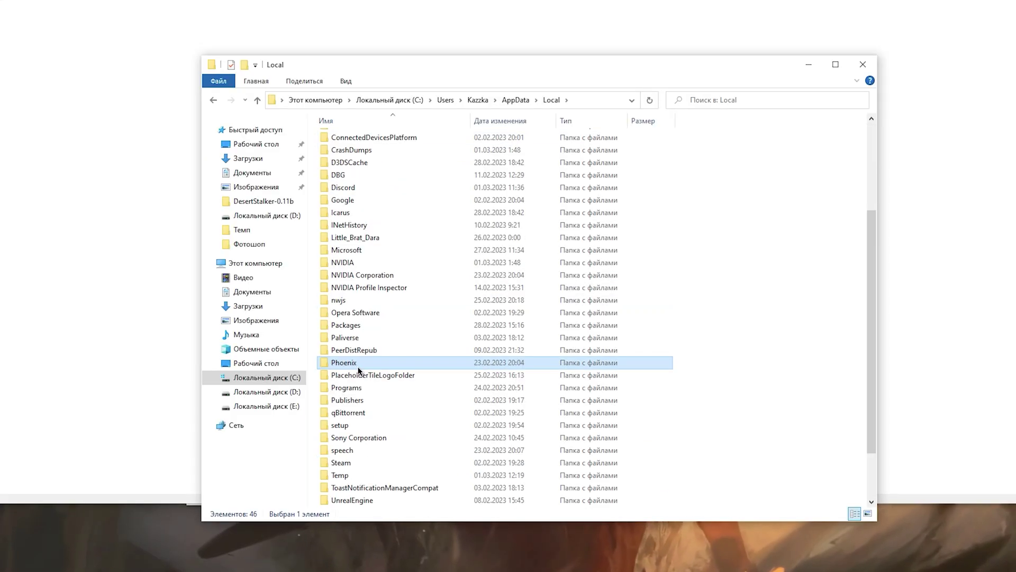
{"action": "double_click", "coordinate": [358, 369]}
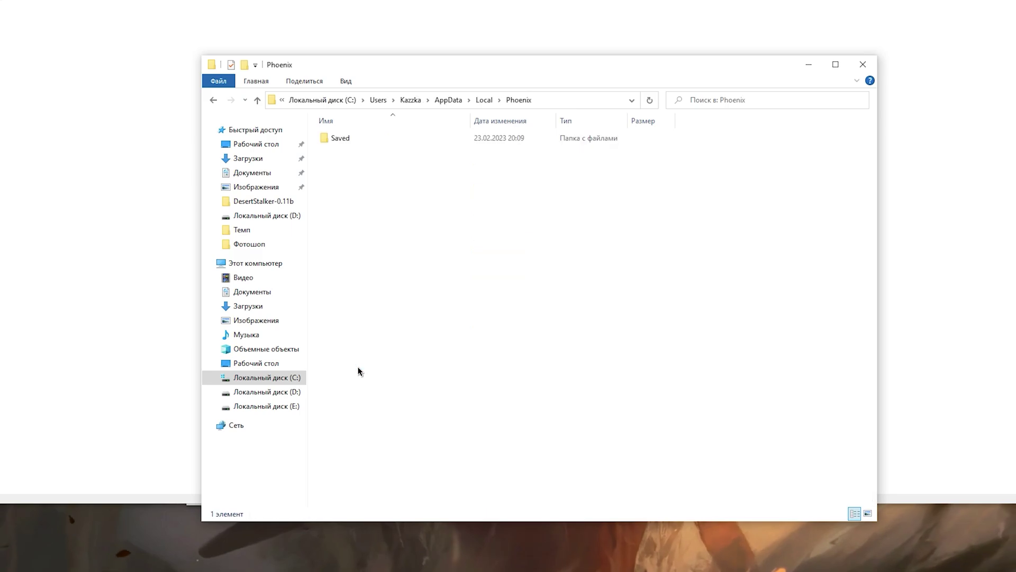
Step: Open the WindowsNoEditor folder under Phoenix\Saved\Config
{"action": "double_click", "coordinate": [360, 138]}
{"action": "double_click", "coordinate": [361, 138]}
{"action": "left_click", "coordinate": [373, 151]}
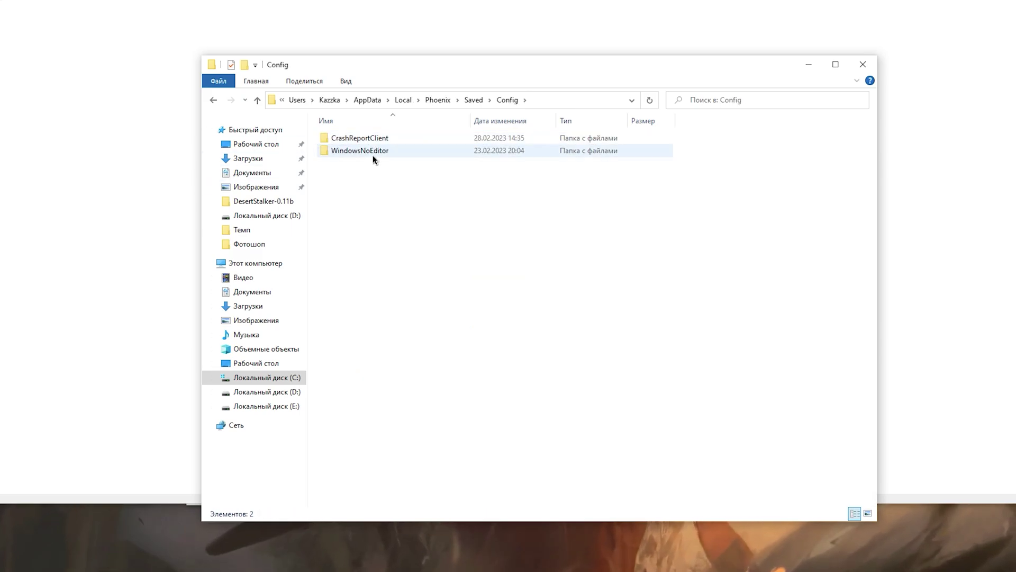
{"action": "double_click", "coordinate": [373, 152]}
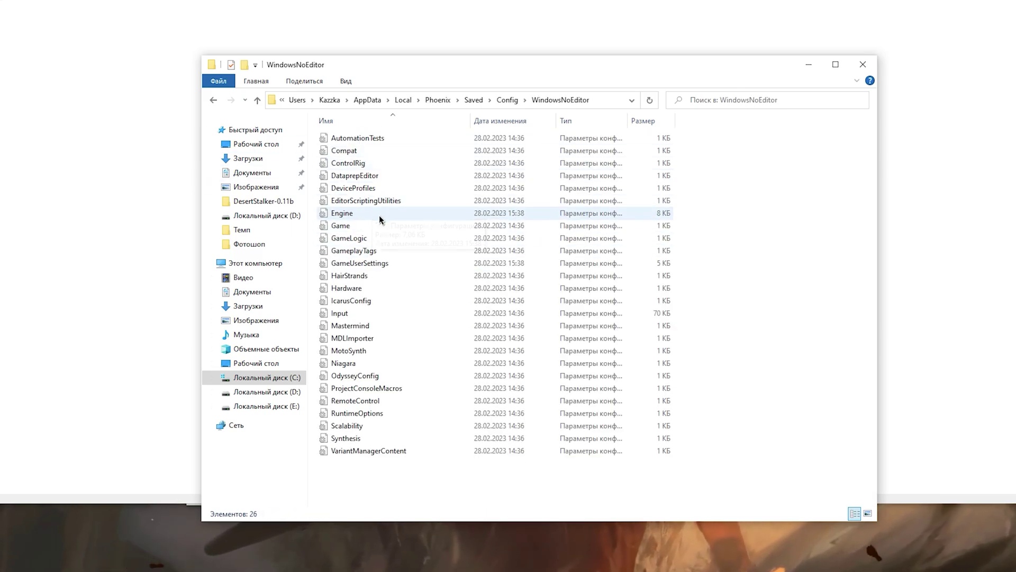
Step: Open the Engine config file at its last lines and check the settings in the pack's Config file, closing Config
{"action": "double_click", "coordinate": [439, 214]}
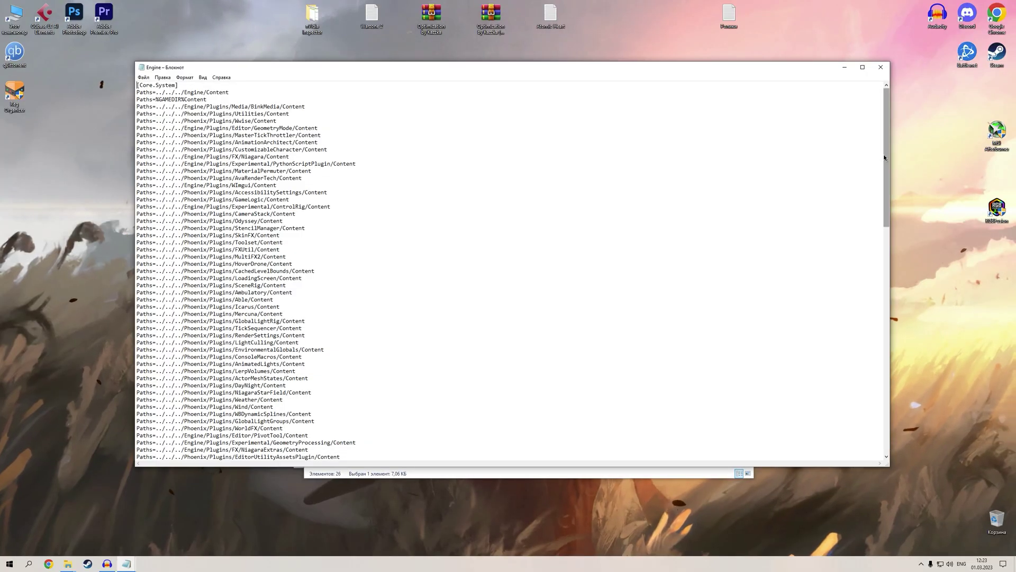
{"action": "left_click_drag", "start_coordinate": [883, 154], "coordinate": [842, 404]}
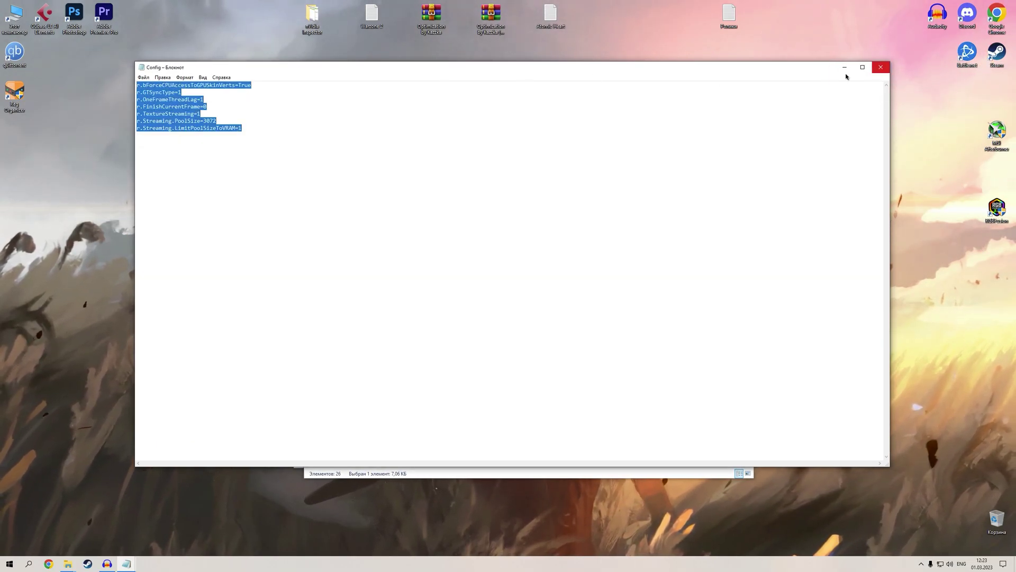
{"action": "left_click", "coordinate": [881, 67]}
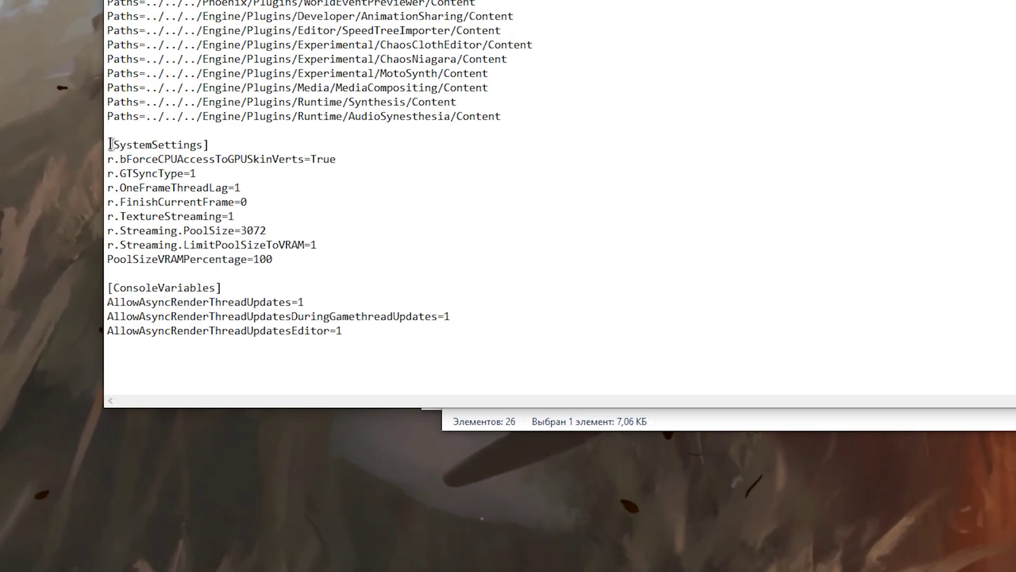
Step: Try adding the copied pack settings at the end of the Engine file, below the [ConsoleVariables] section
{"action": "left_click_drag", "start_coordinate": [108, 145], "coordinate": [210, 145]}
{"action": "left_click", "coordinate": [210, 145]}
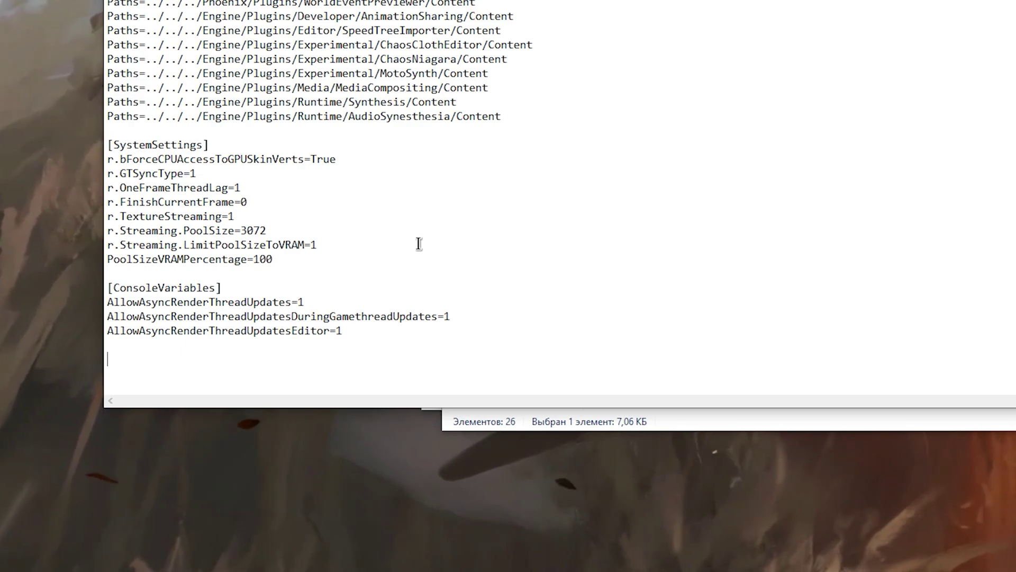
{"action": "type", "text": "r.bForceCPUAccessToGPUSkinVerts=True r.GTSyncType=1 r.OneFrameThreadLag=1 r.FinishCurrentFrame=0 r.TextureStreaming=1 r.Streaming.PoolSize=3072 r.Streaming.LimitPoolSizeToVRAM=1"}
{"action": "left_click_drag", "start_coordinate": [338, 374], "coordinate": [43, 286]}
{"action": "key", "text": "ctrl+z"}
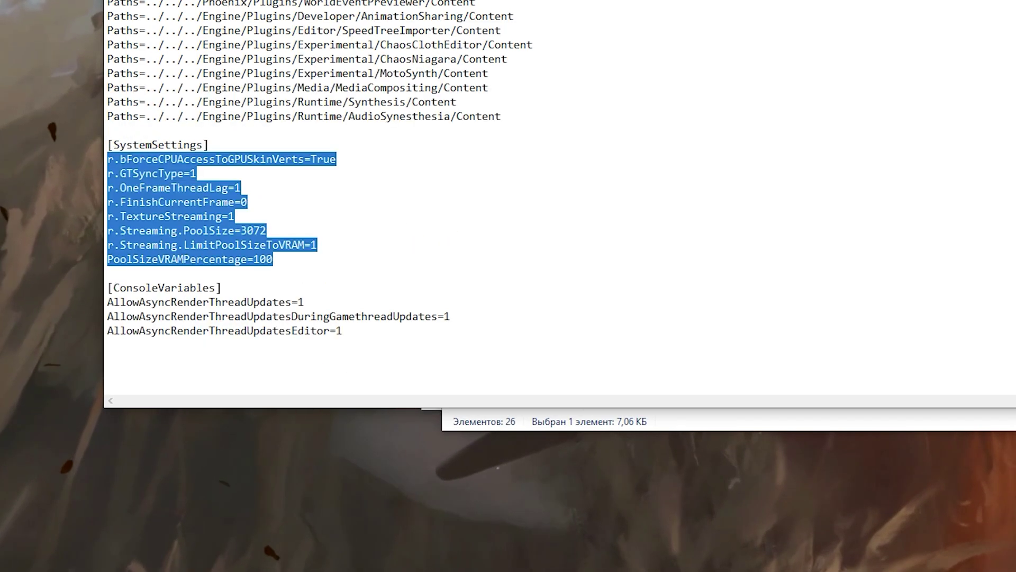
Step: Replace the lines under [SystemSettings] in the Engine file with the pack's settings, from r.bForceCPUAccessToGPUSkinVerts=True to r.Streaming.LimitPoolSizeToVRAM=1
{"action": "key", "text": "ctrl+z"}
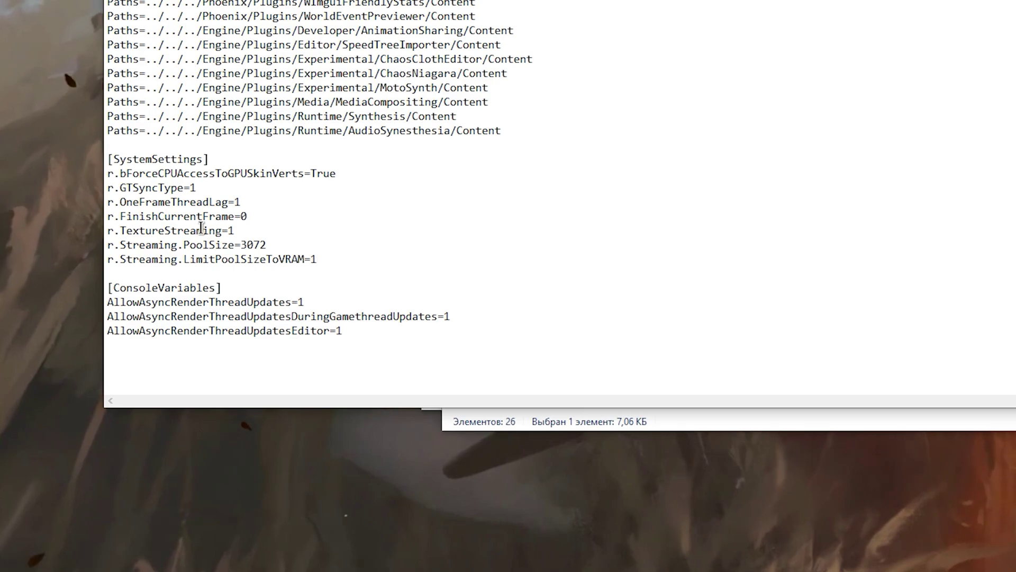
{"action": "key", "text": "shift+Up"}
{"action": "key", "text": "shift+Up"}
{"action": "key", "text": "shift+Up"}
{"action": "key", "text": "shift+Up"}
{"action": "key", "text": "shift+Up"}
{"action": "key", "text": "shift+Up"}
{"action": "key", "text": "shift+Up"}
{"action": "key", "text": "shift+Up"}
{"action": "left_click", "coordinate": [430, 196]}
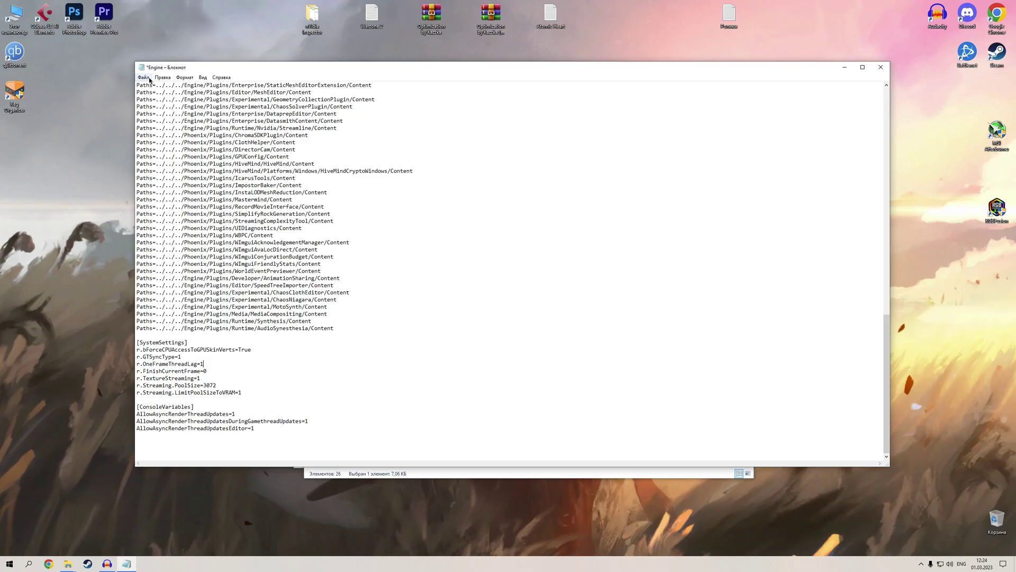
Step: Close the Engine file without saving the edits
{"action": "left_click", "coordinate": [143, 77]}
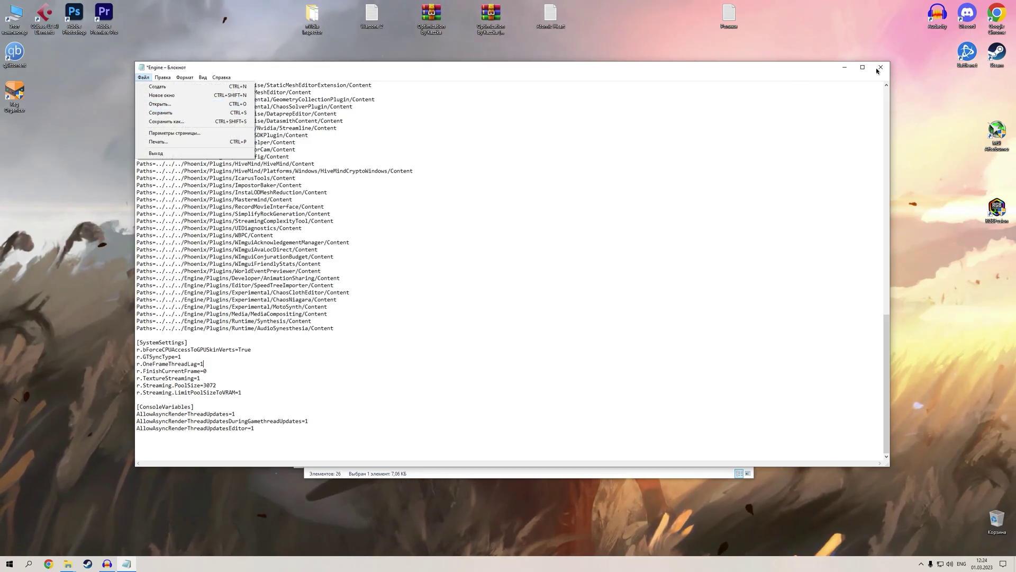
{"action": "key", "text": "alt+F4"}
{"action": "left_click", "coordinate": [517, 287]}
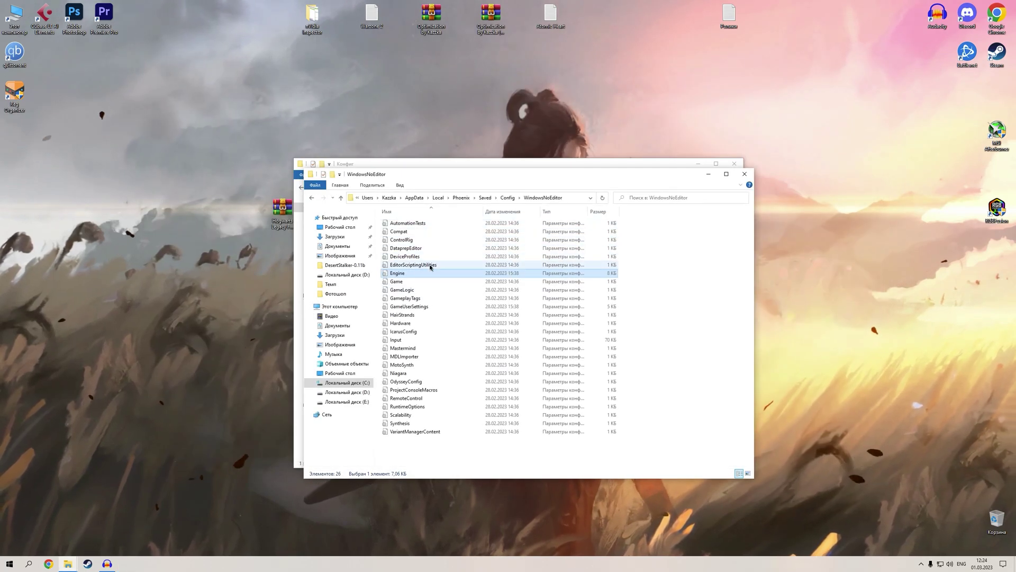
Step: Copy the Engine file to the desktop and move that copy back into WindowsNoEditor, replacing the existing file
{"action": "right_click", "coordinate": [406, 274]}
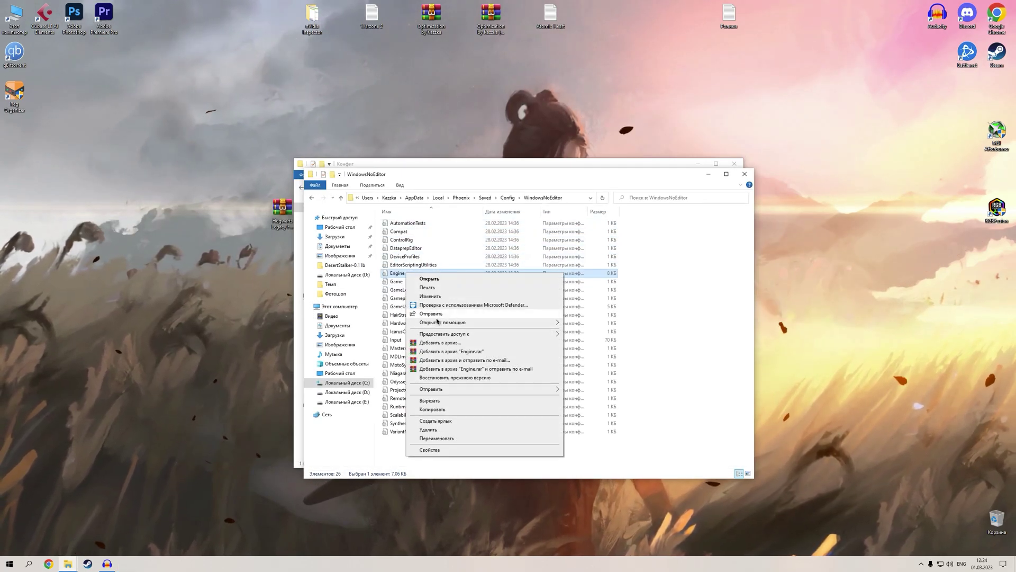
{"action": "left_click", "coordinate": [444, 411]}
{"action": "right_click", "coordinate": [412, 112]}
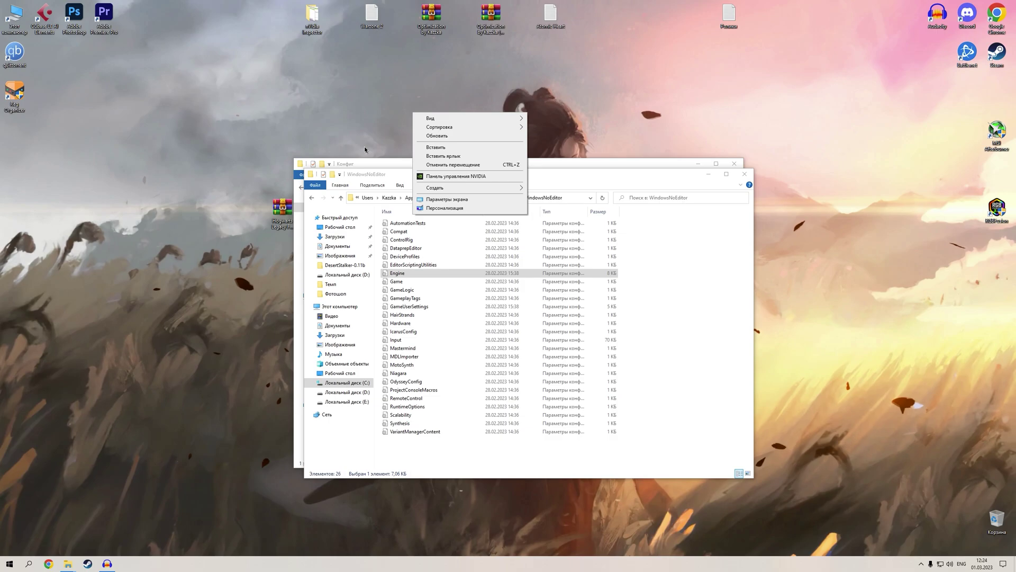
{"action": "left_click", "coordinate": [434, 149]}
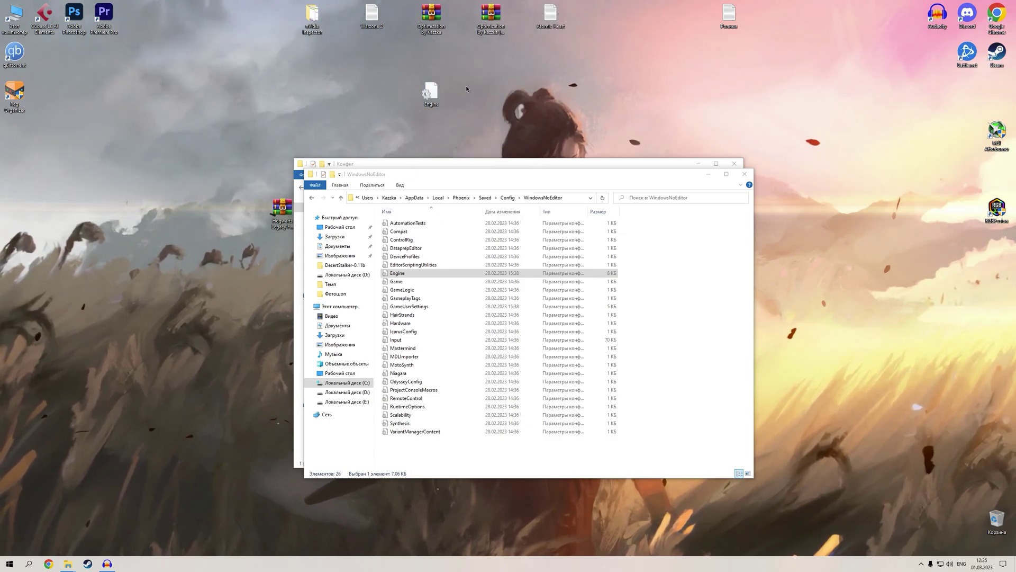
{"action": "left_click_drag", "start_coordinate": [432, 92], "coordinate": [652, 254]}
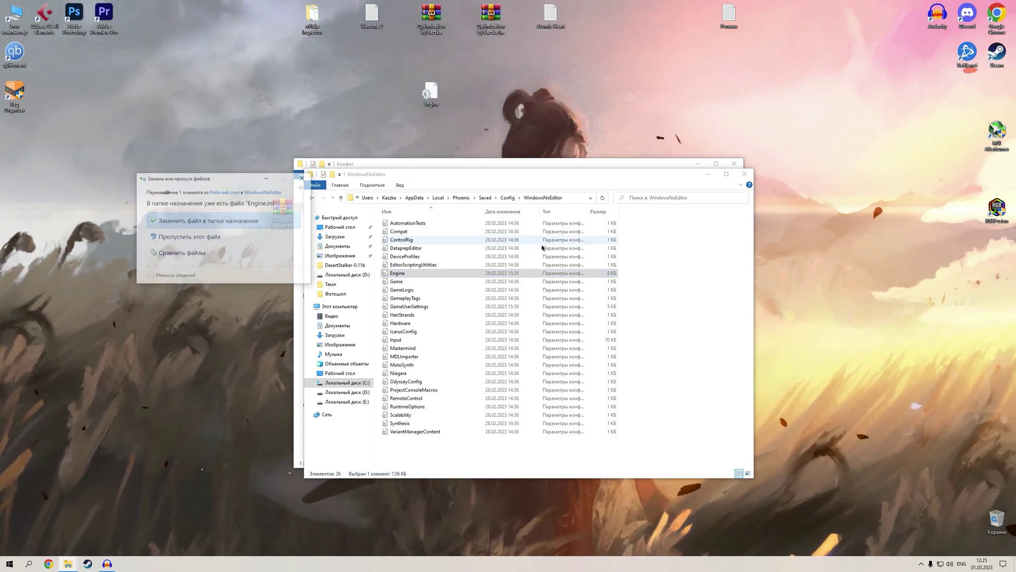
{"action": "left_click", "coordinate": [220, 217]}
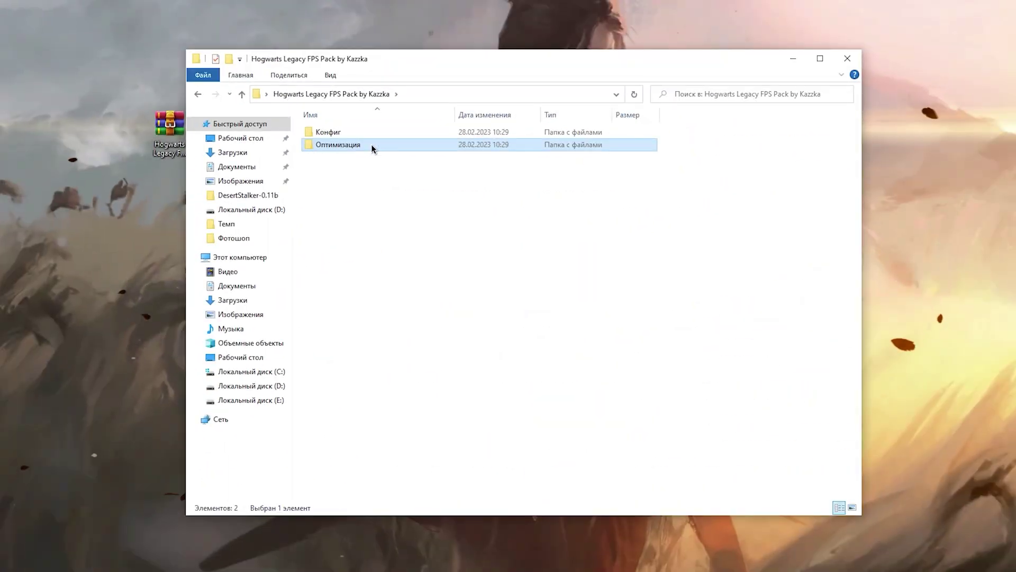
Step: Open the Очистка folder inside the FPS pack's Оптимизация folder
{"action": "double_click", "coordinate": [371, 144]}
{"action": "double_click", "coordinate": [344, 184]}
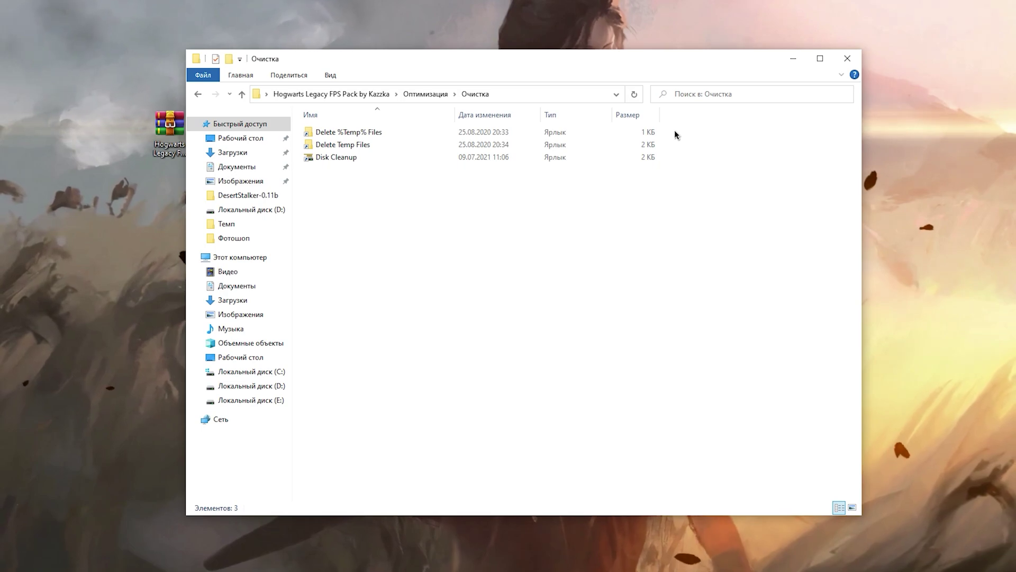
{"action": "left_click_drag", "start_coordinate": [694, 128], "coordinate": [429, 194]}
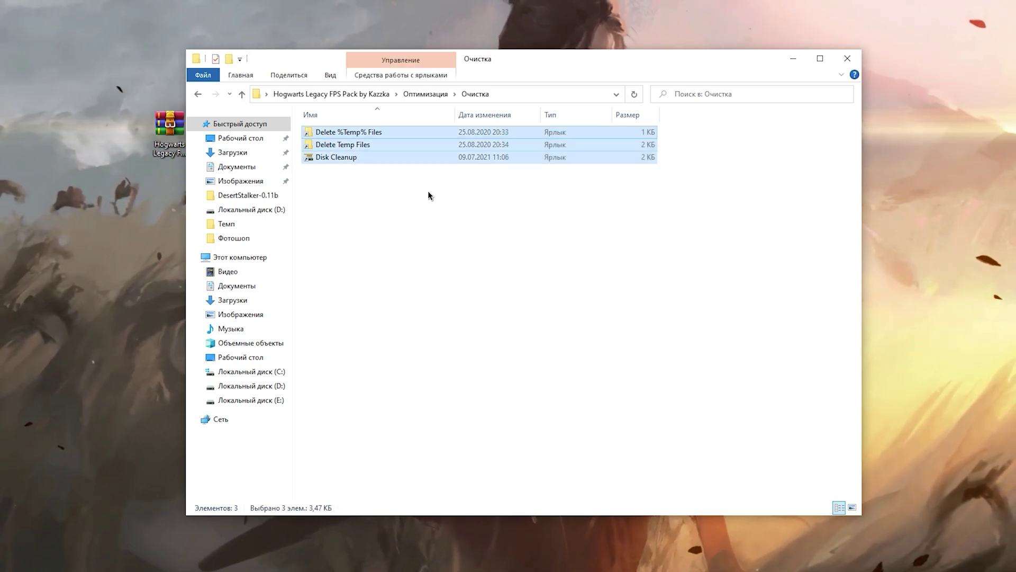
{"action": "left_click", "coordinate": [423, 193]}
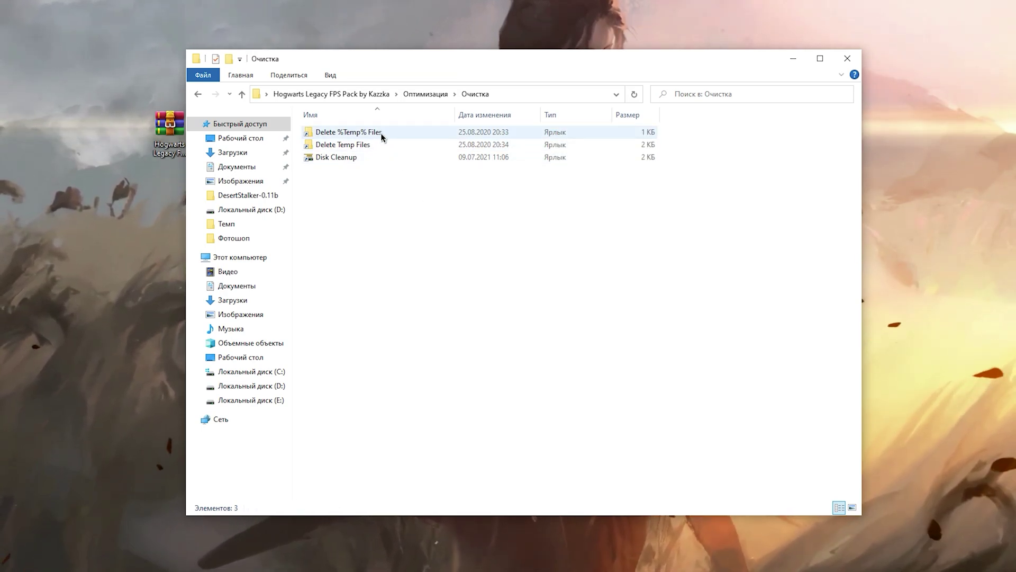
Step: Try to permanently delete everything in C:\Windows\Temp through the Delete %Temp% Files shortcut and return to the Очистка folder
{"action": "double_click", "coordinate": [380, 132]}
{"action": "left_click", "coordinate": [518, 246]}
{"action": "key", "text": "ctrl+a"}
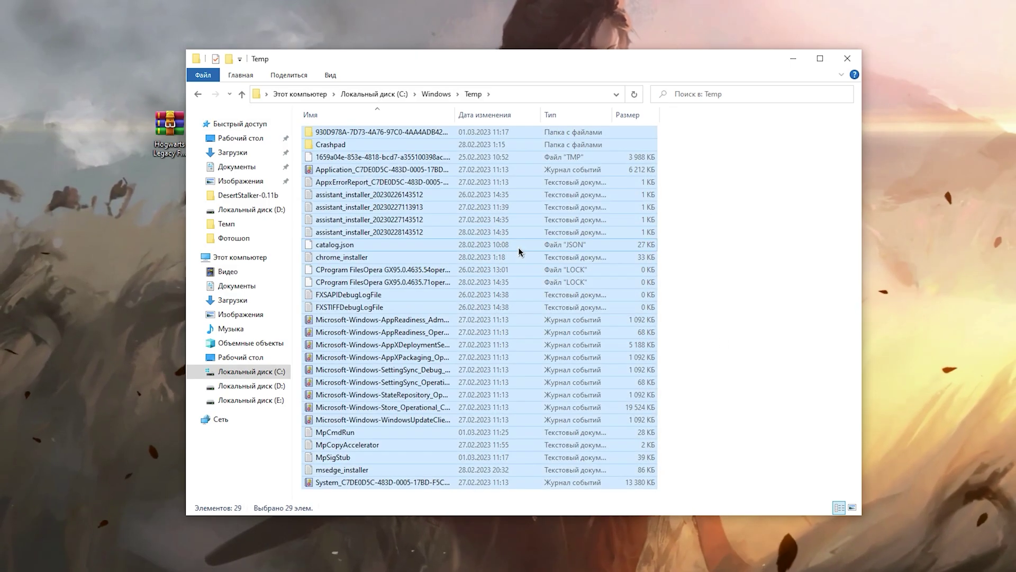
{"action": "key", "text": "shift+Delete"}
{"action": "left_click", "coordinate": [546, 253]}
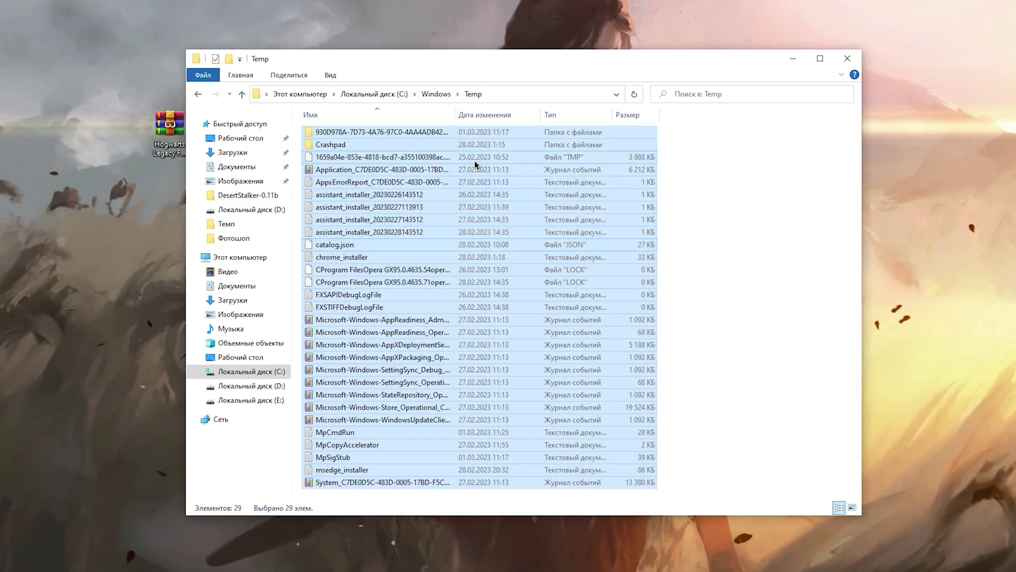
{"action": "left_click", "coordinate": [199, 94]}
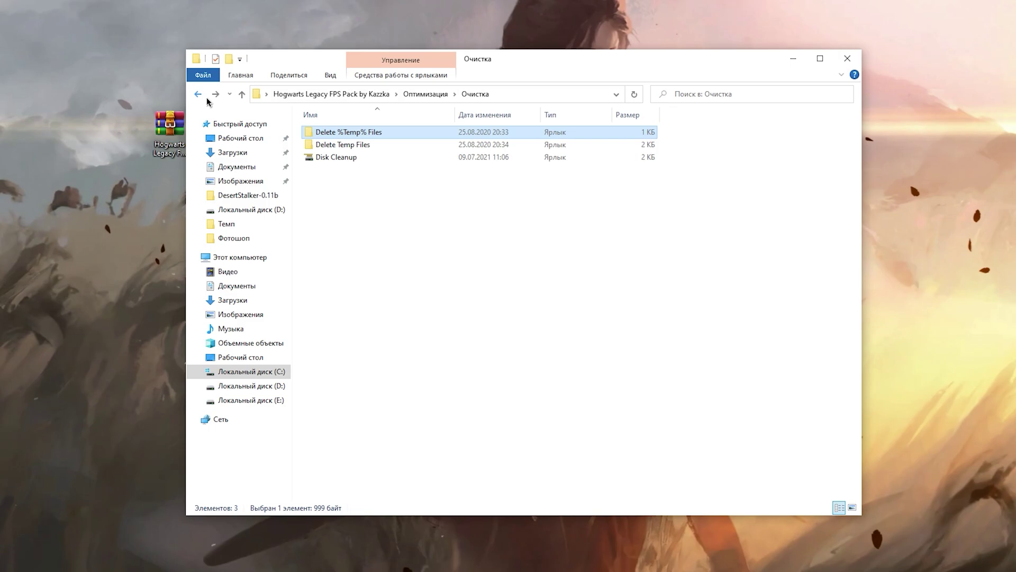
Step: Try to permanently delete everything in AppData\Local\Temp through the Delete Temp Files shortcut and return to the Очистка folder
{"action": "double_click", "coordinate": [371, 143]}
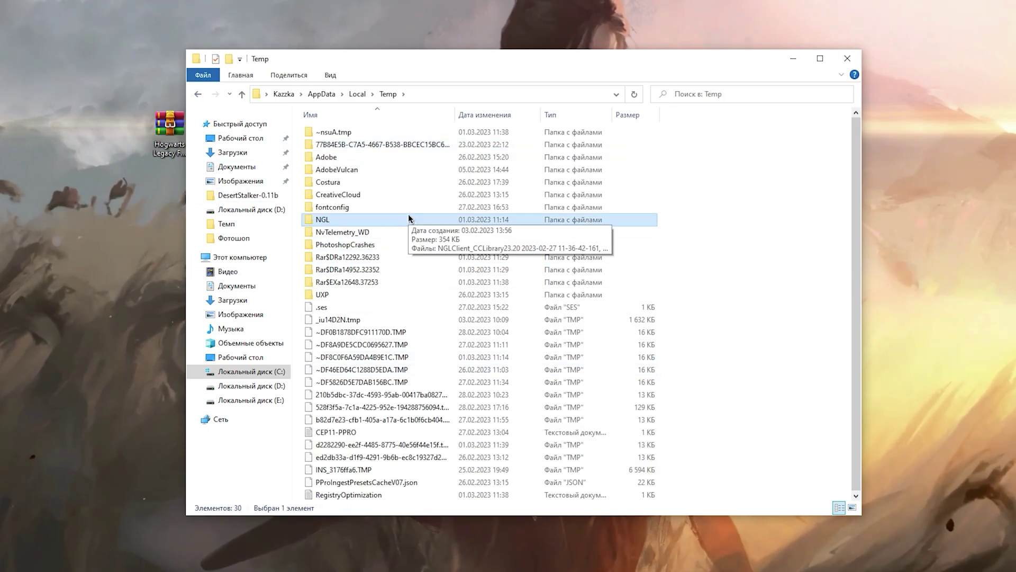
{"action": "key", "text": "ctrl+a"}
{"action": "key", "text": "shift+Delete"}
{"action": "left_click", "coordinate": [539, 246]}
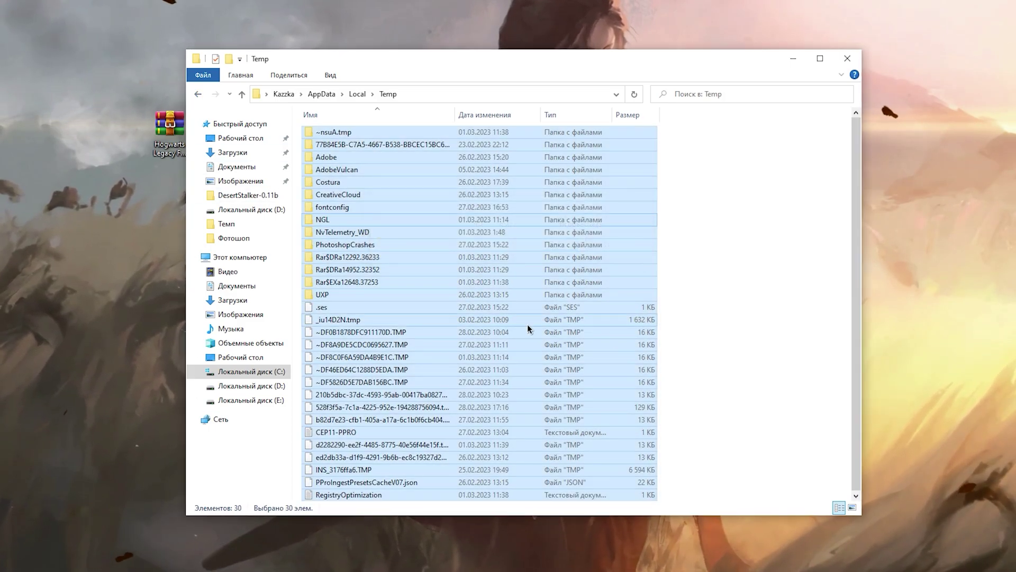
{"action": "left_click", "coordinate": [603, 205]}
{"action": "left_click", "coordinate": [197, 95]}
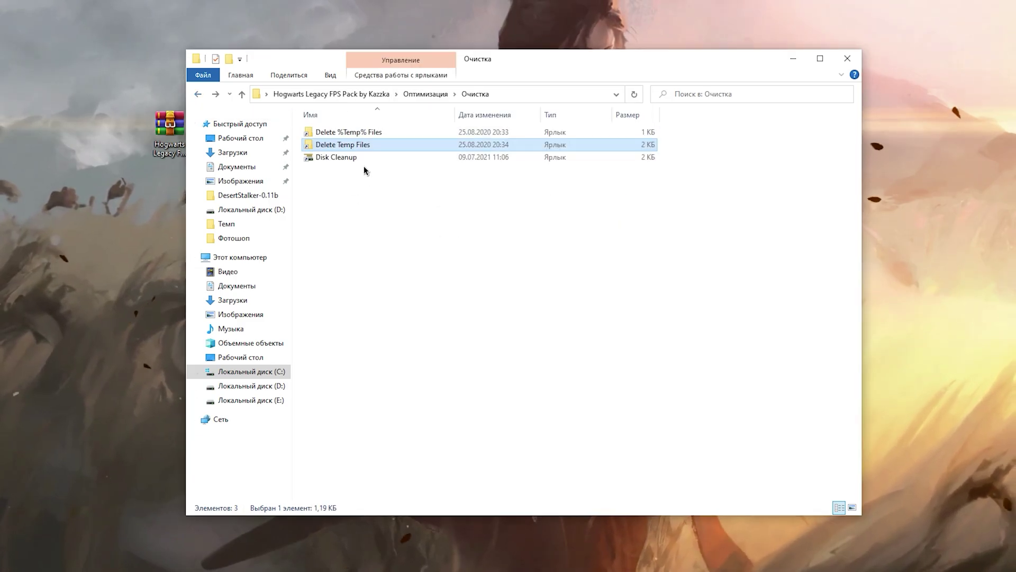
Step: Run Disk Cleanup on drive C: with the listed file categories checked and confirm deleting the files
{"action": "double_click", "coordinate": [364, 158]}
{"action": "left_click", "coordinate": [458, 261]}
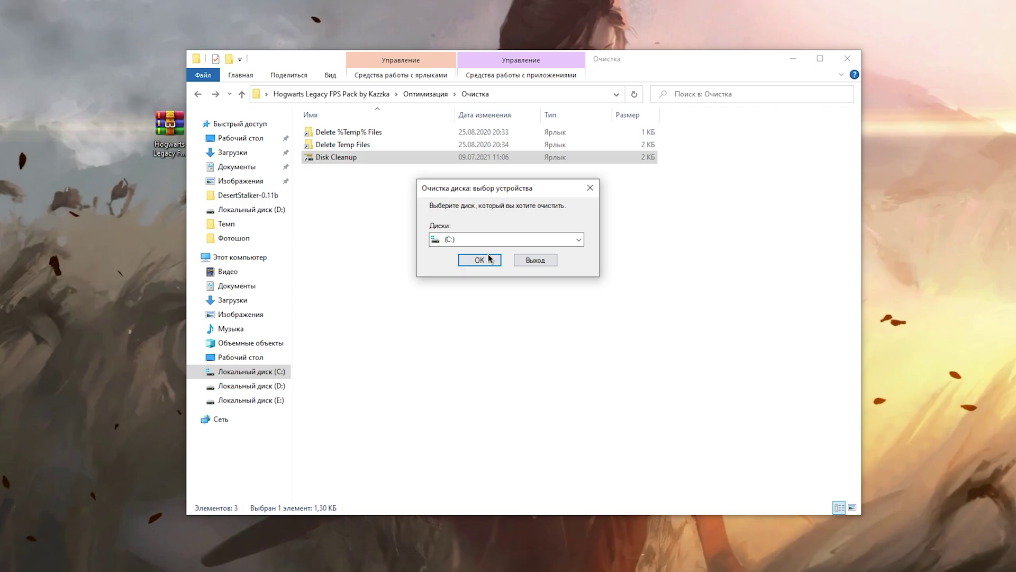
{"action": "left_click", "coordinate": [488, 257]}
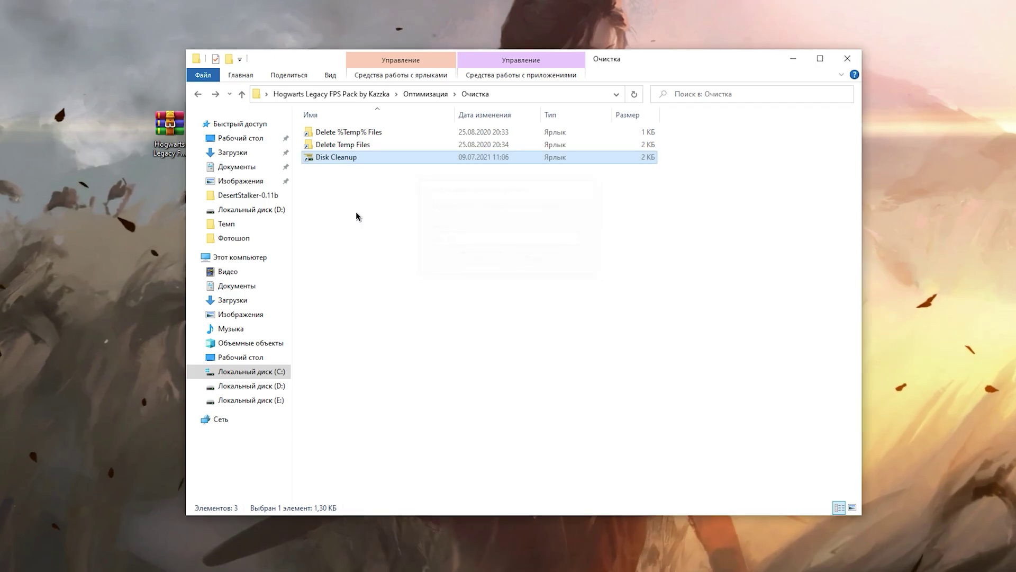
{"action": "scroll", "coordinate": [486, 212], "scroll_direction": "down", "scroll_amount": 3}
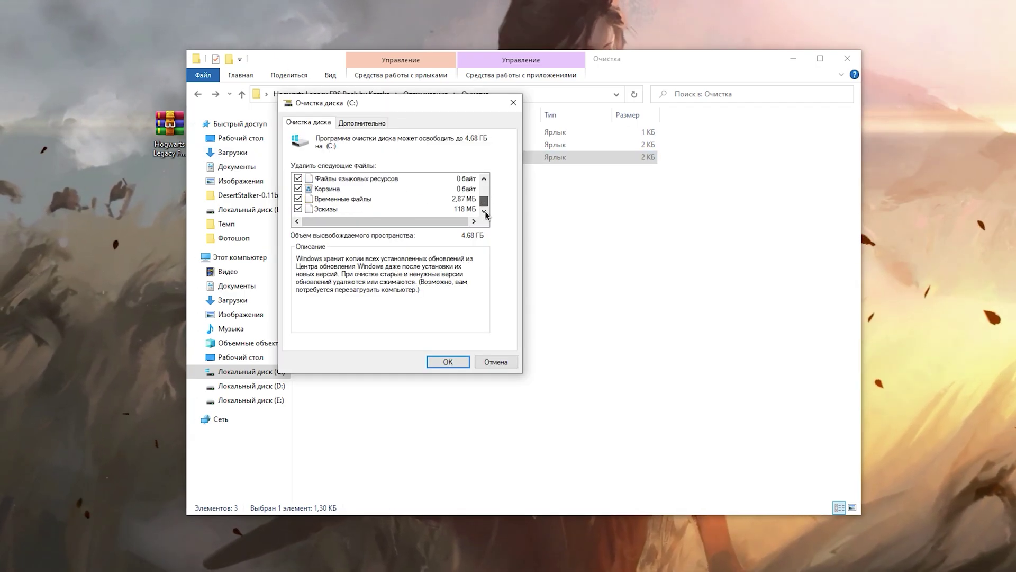
{"action": "scroll", "coordinate": [349, 185], "scroll_direction": "up", "scroll_amount": 3}
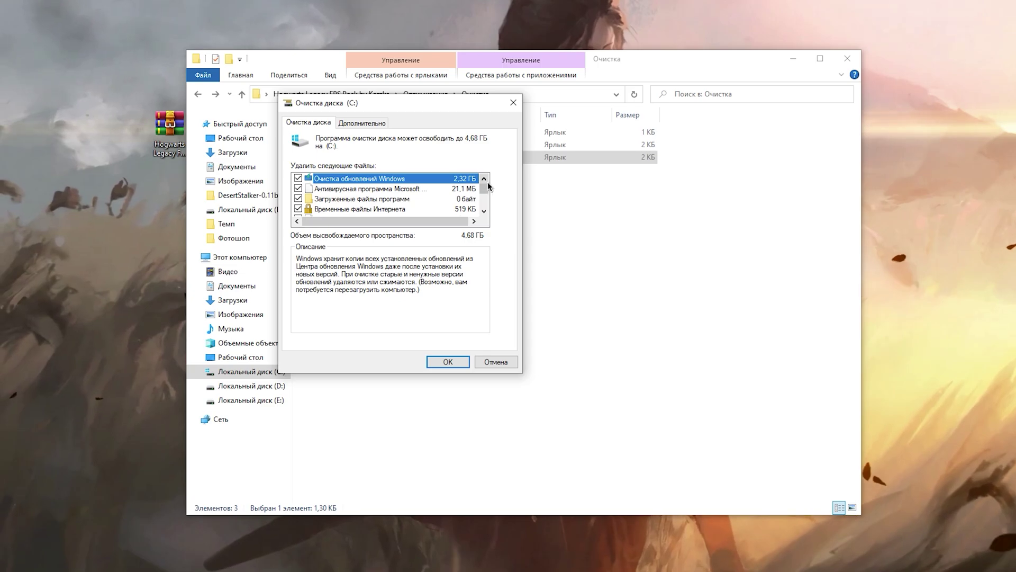
{"action": "left_click", "coordinate": [450, 361]}
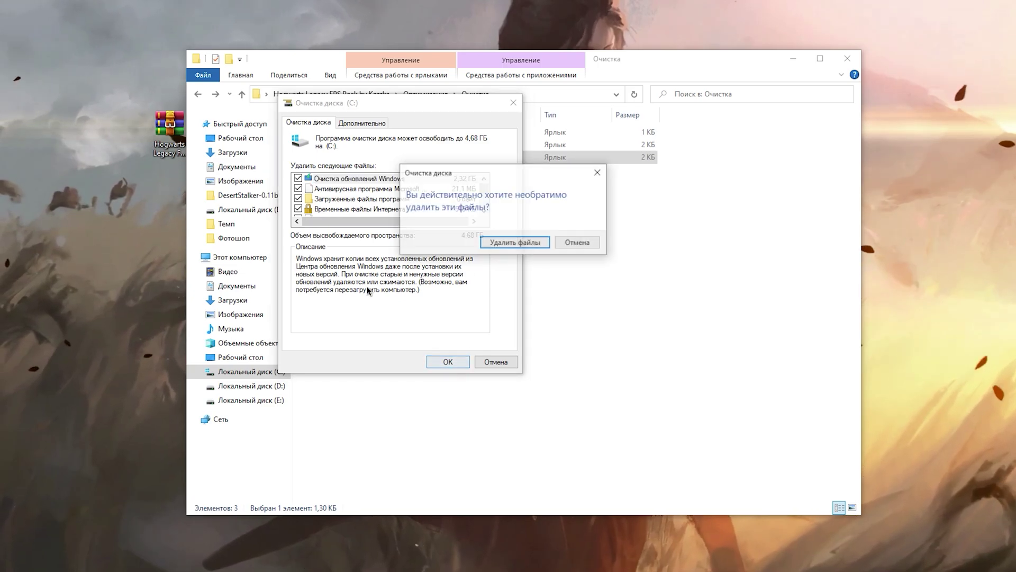
{"action": "left_click", "coordinate": [517, 236]}
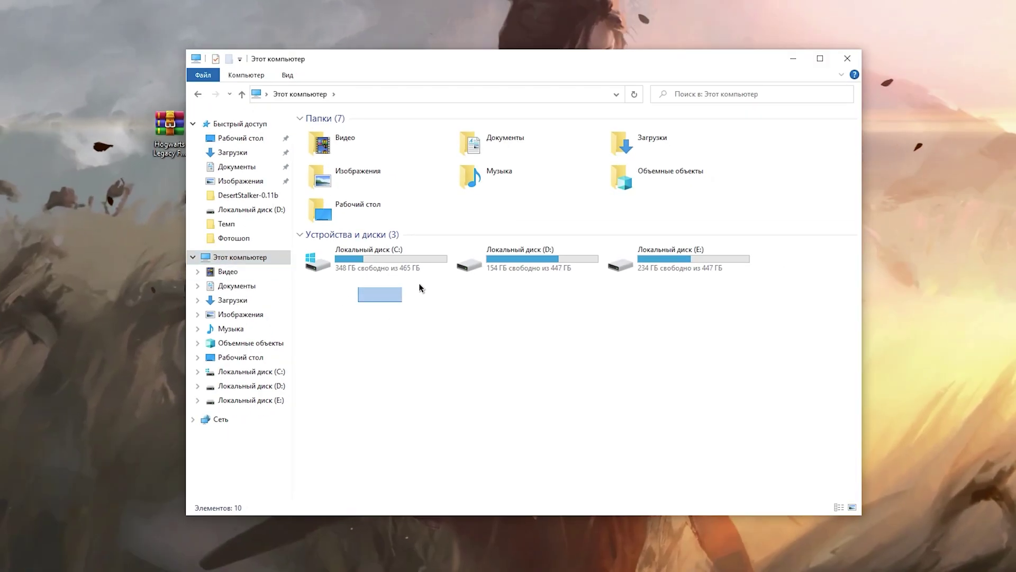
Step: Open the properties of drive C: in Этот компьютер and launch the drive optimization tool
{"action": "left_click_drag", "start_coordinate": [421, 287], "coordinate": [484, 328]}
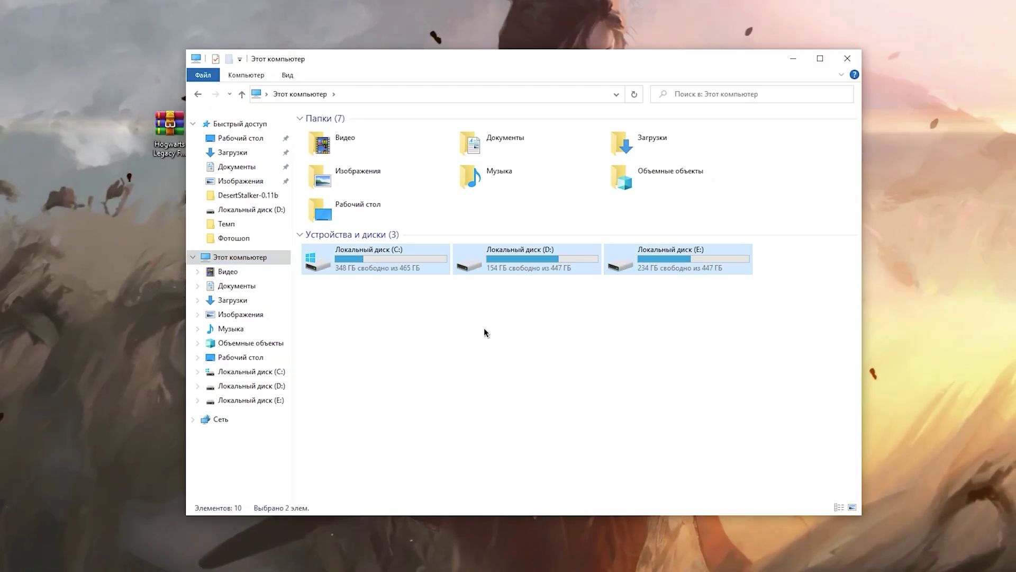
{"action": "left_click", "coordinate": [370, 255]}
{"action": "right_click", "coordinate": [371, 255]}
{"action": "left_click", "coordinate": [413, 509]}
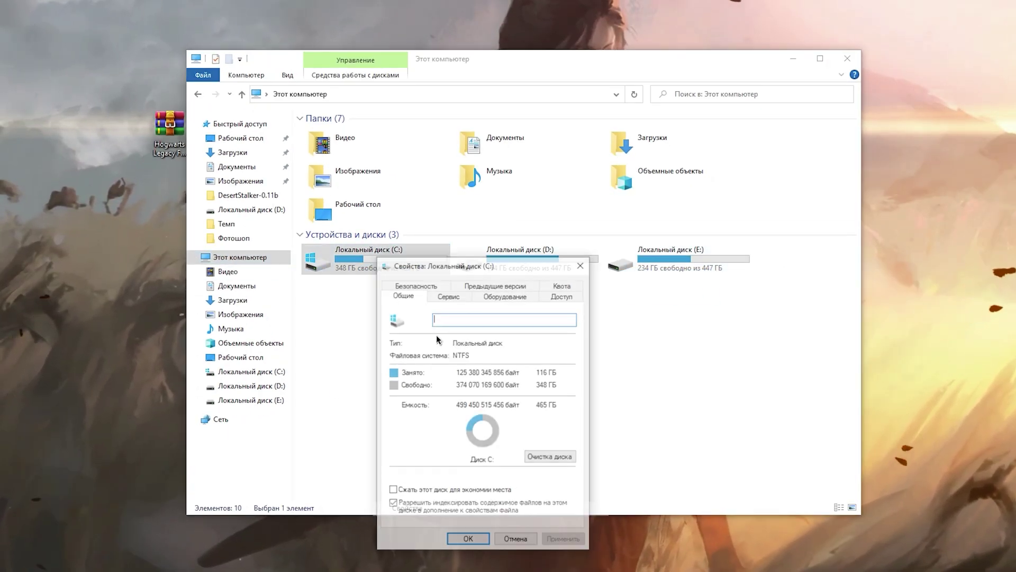
{"action": "left_click_drag", "start_coordinate": [494, 233], "coordinate": [483, 135]}
{"action": "left_click", "coordinate": [436, 169]}
{"action": "left_click", "coordinate": [501, 282]}
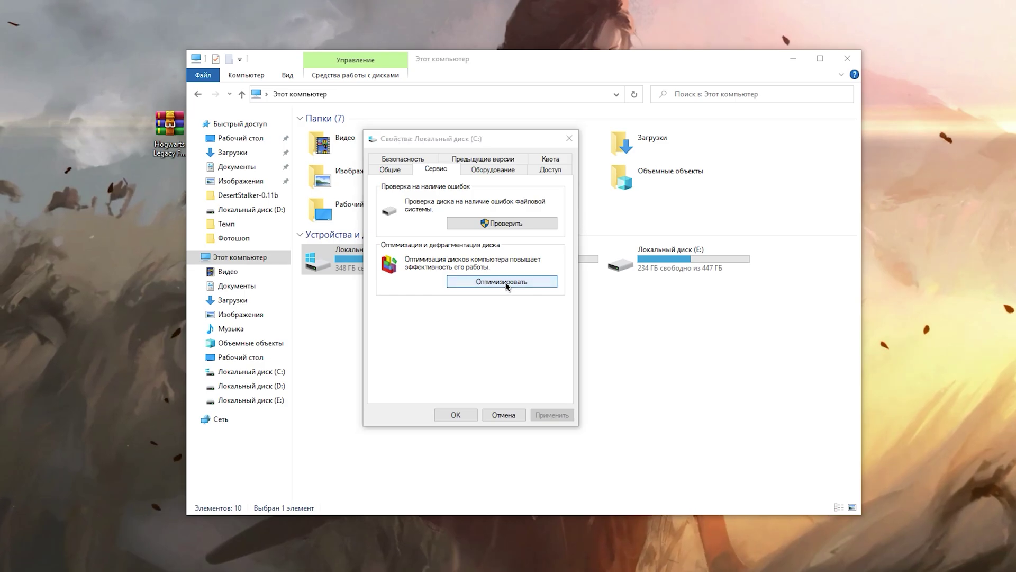
Step: Select all three drives and drive C: alone in the optimization list, and clear the selection
{"action": "key", "text": "ctrl+a"}
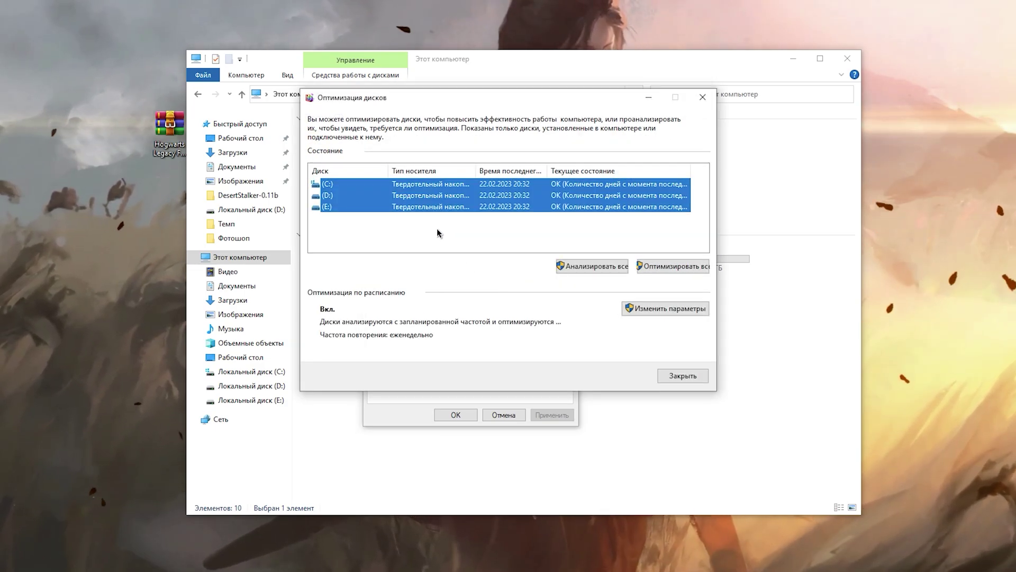
{"action": "left_click", "coordinate": [437, 232]}
{"action": "left_click", "coordinate": [488, 184]}
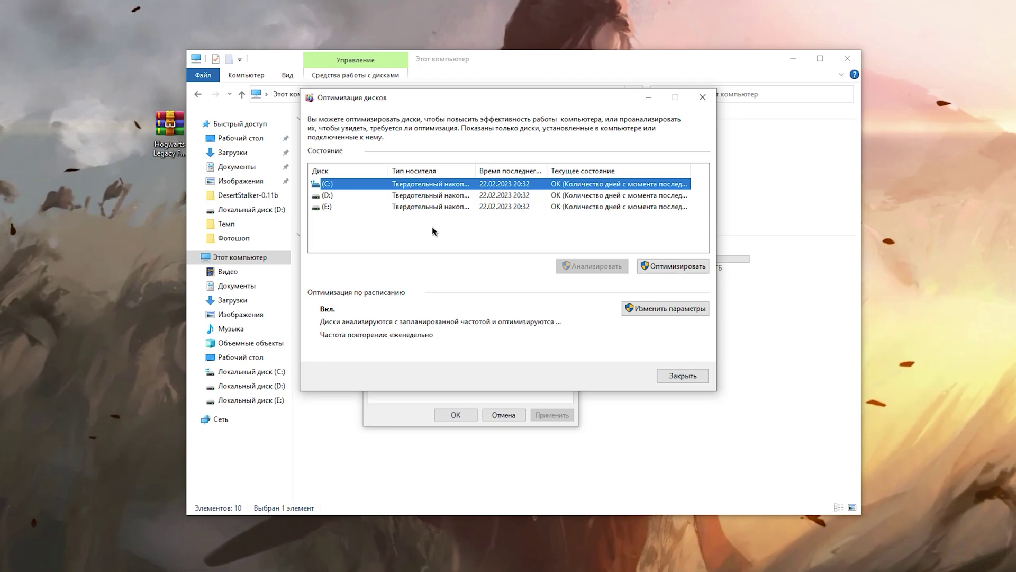
{"action": "key", "text": "ctrl+a"}
{"action": "left_click", "coordinate": [547, 233]}
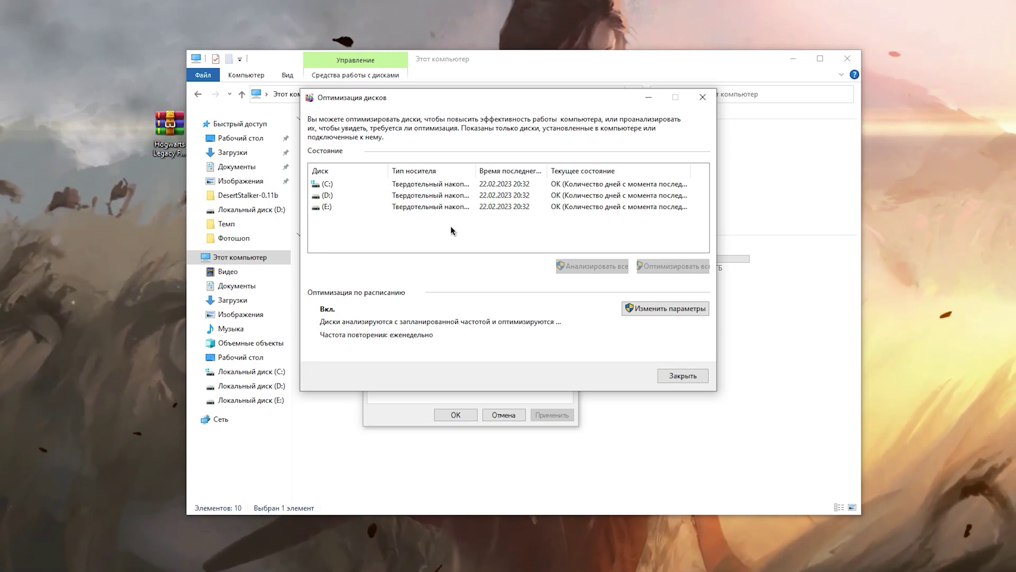
Step: Optimize drives C:, D: and E: one at a time in the drive optimization tool
{"action": "left_click", "coordinate": [347, 185]}
{"action": "left_click", "coordinate": [668, 266]}
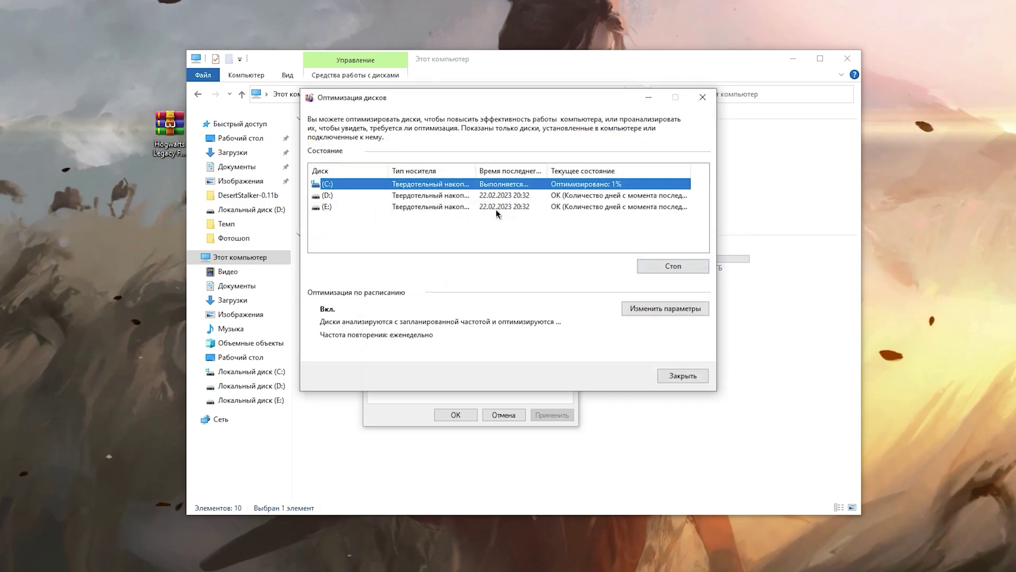
{"action": "left_click", "coordinate": [515, 195]}
{"action": "left_click", "coordinate": [663, 268]}
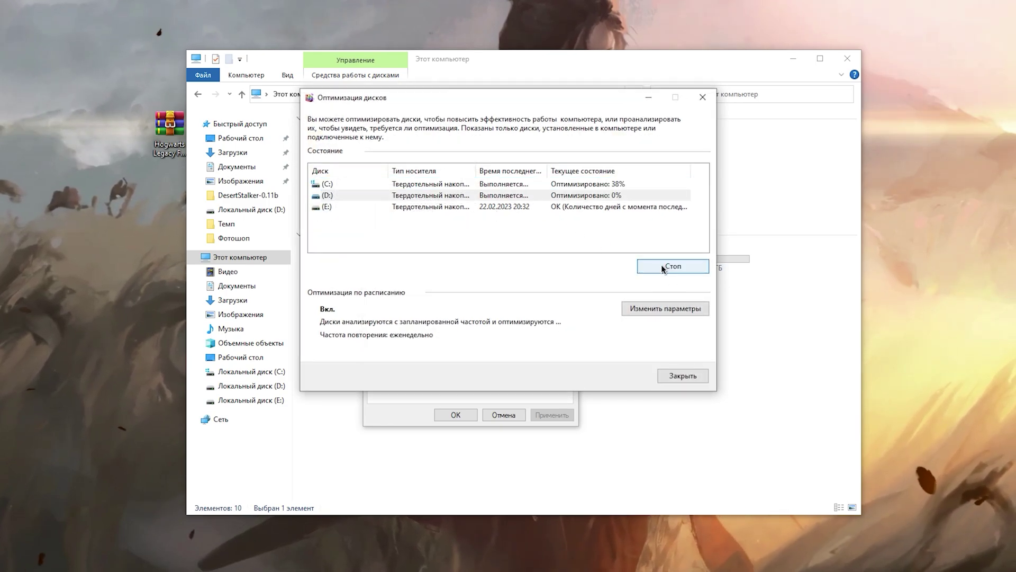
{"action": "left_click", "coordinate": [435, 208]}
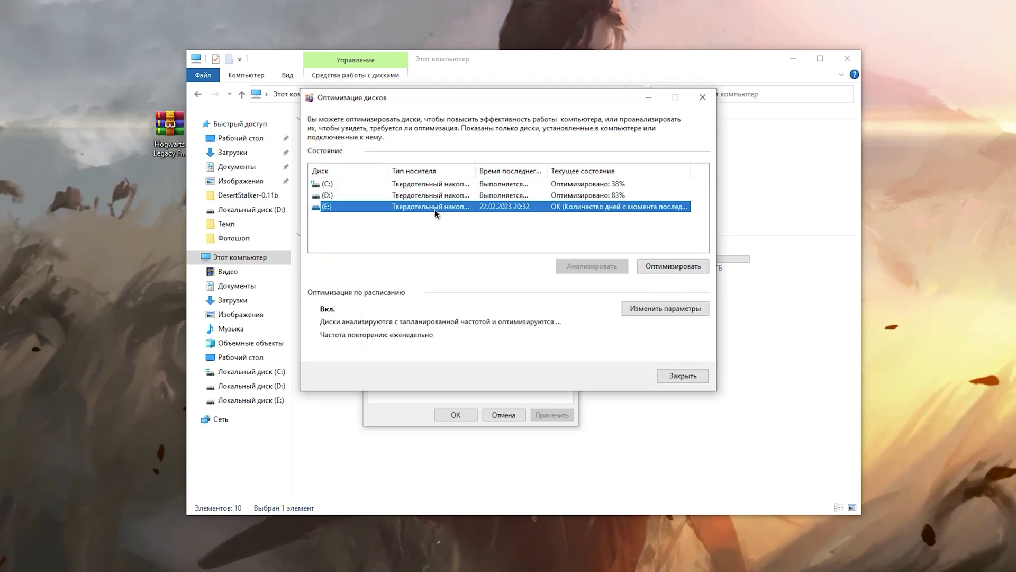
{"action": "left_click", "coordinate": [664, 266]}
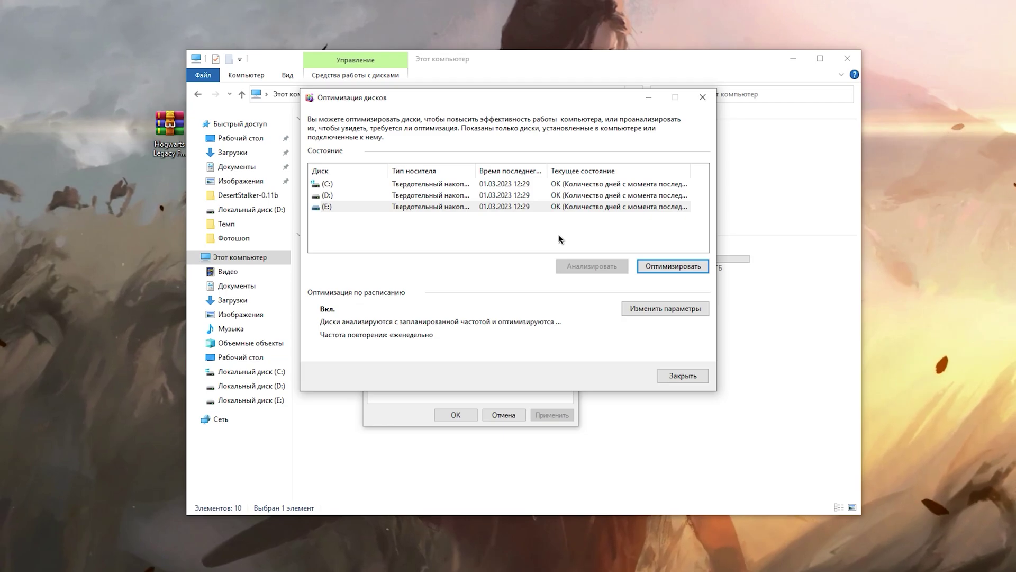
Step: Turn off scheduled drive optimization (Выполнять по расписанию) and confirm the schedule settings
{"action": "left_click", "coordinate": [645, 309]}
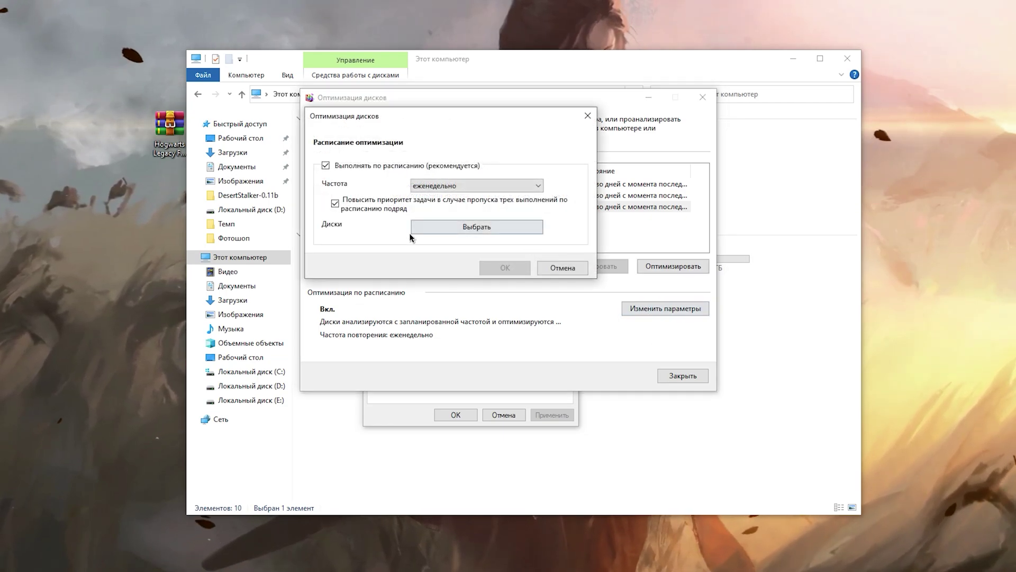
{"action": "left_click", "coordinate": [344, 167]}
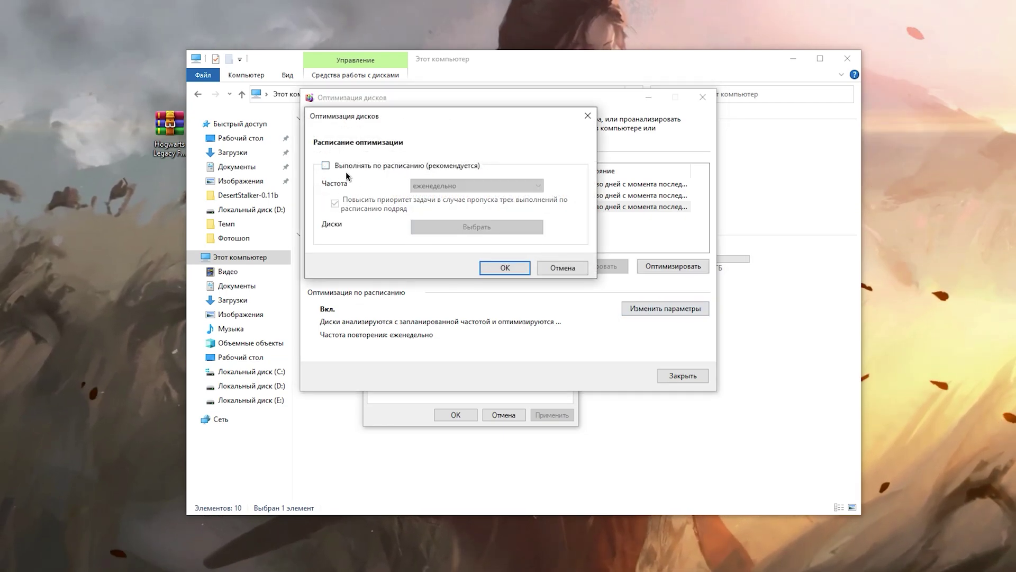
{"action": "left_click", "coordinate": [499, 268]}
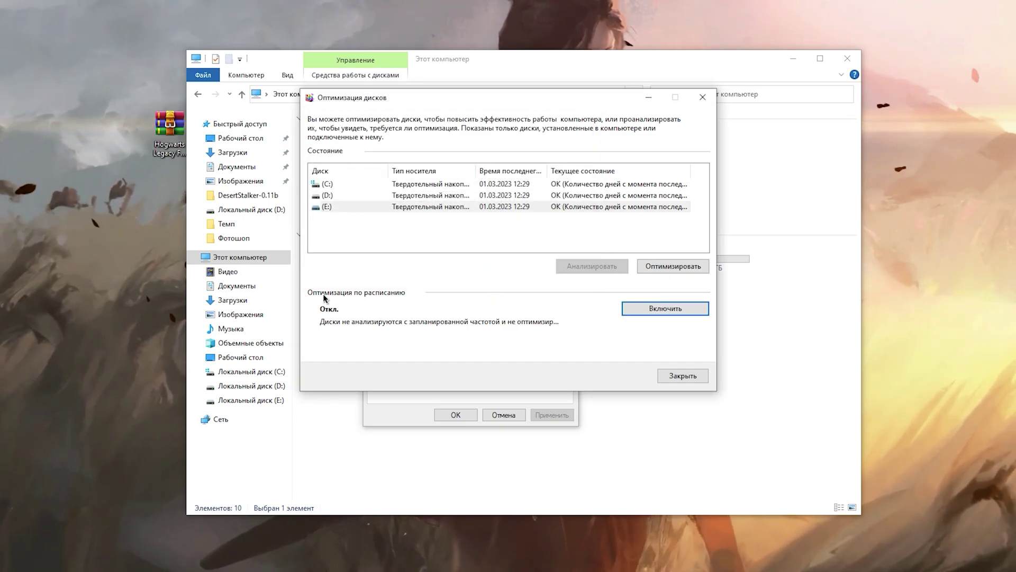
{"action": "left_click", "coordinate": [445, 228]}
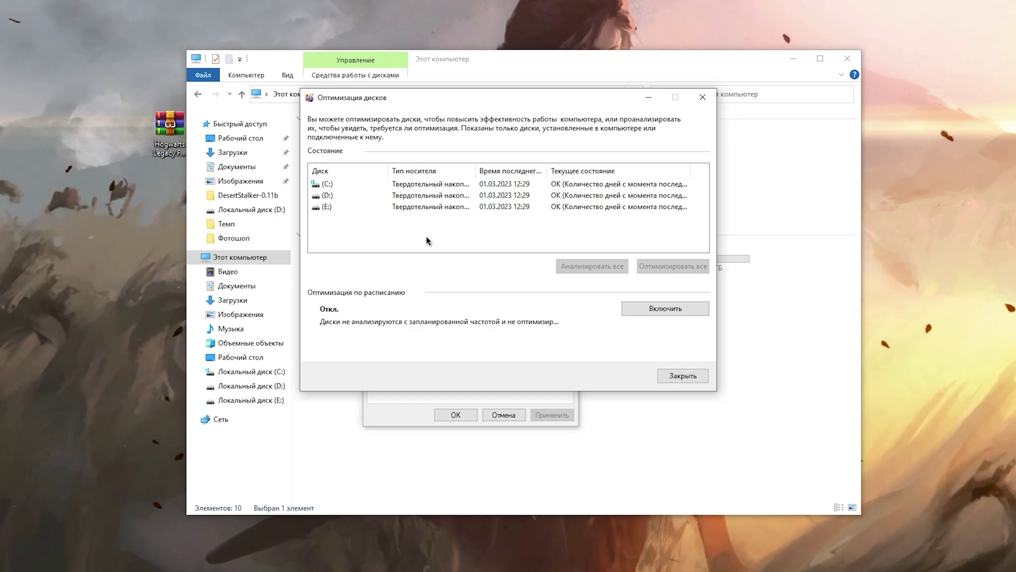
{"action": "key", "text": "ctrl+a"}
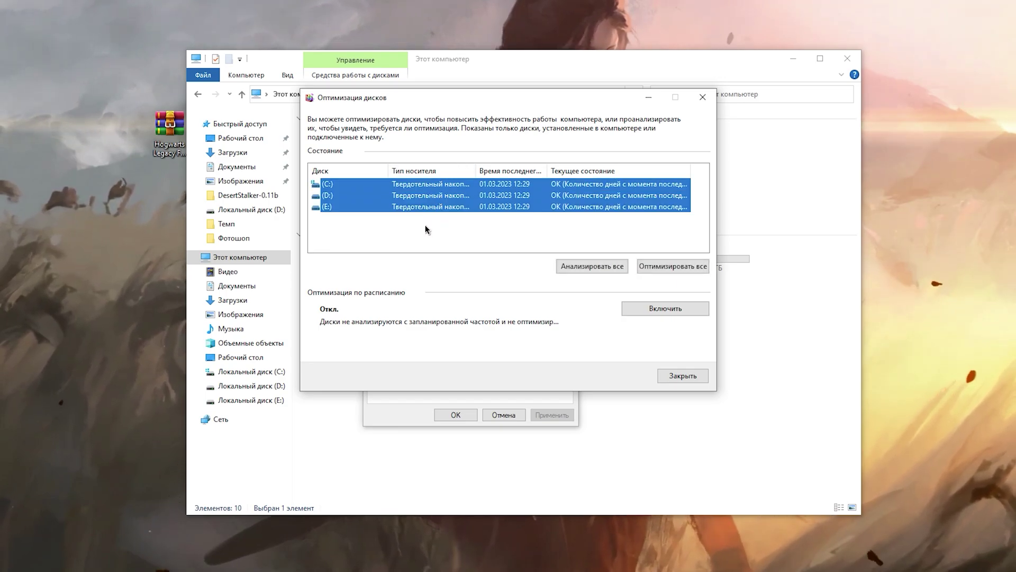
{"action": "left_click", "coordinate": [426, 229]}
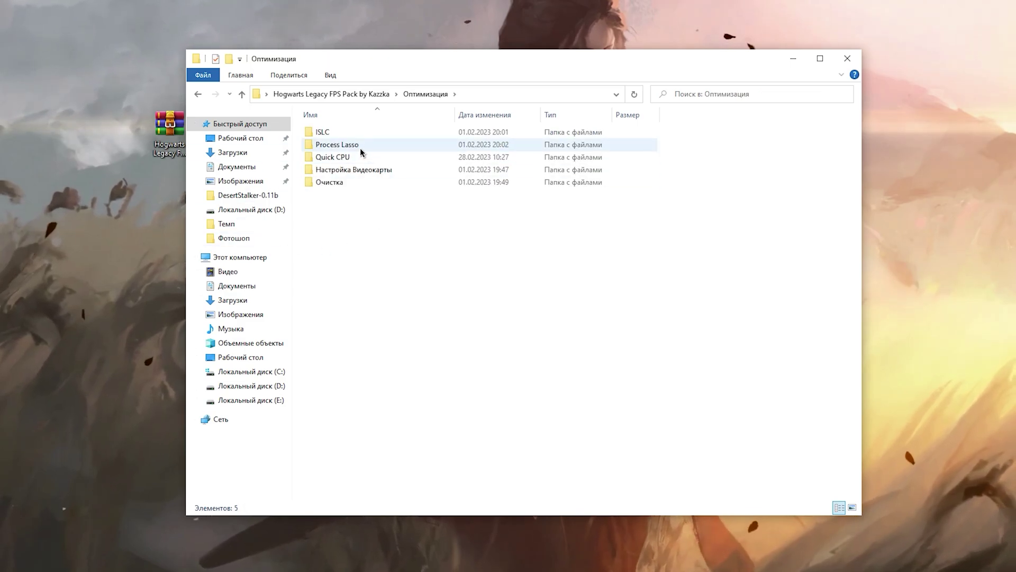
Step: Run processlassosetup64 from the Process Lasso folder as administrator, accept the license agreement and install it to C:\Program Files\Process Lasso
{"action": "double_click", "coordinate": [360, 146]}
{"action": "right_click", "coordinate": [364, 142]}
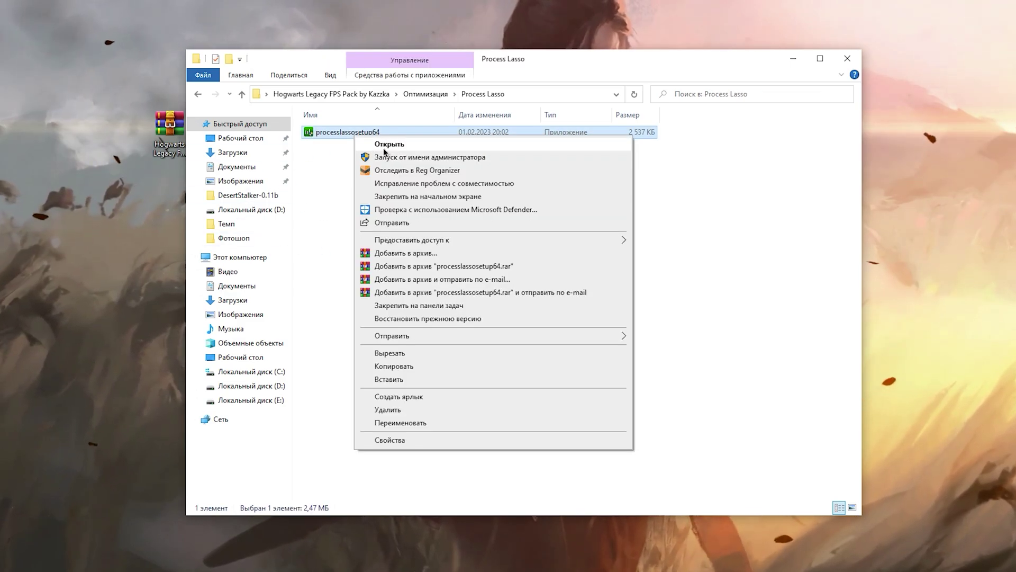
{"action": "left_click", "coordinate": [371, 160]}
{"action": "left_click", "coordinate": [446, 316]}
{"action": "left_click", "coordinate": [513, 263]}
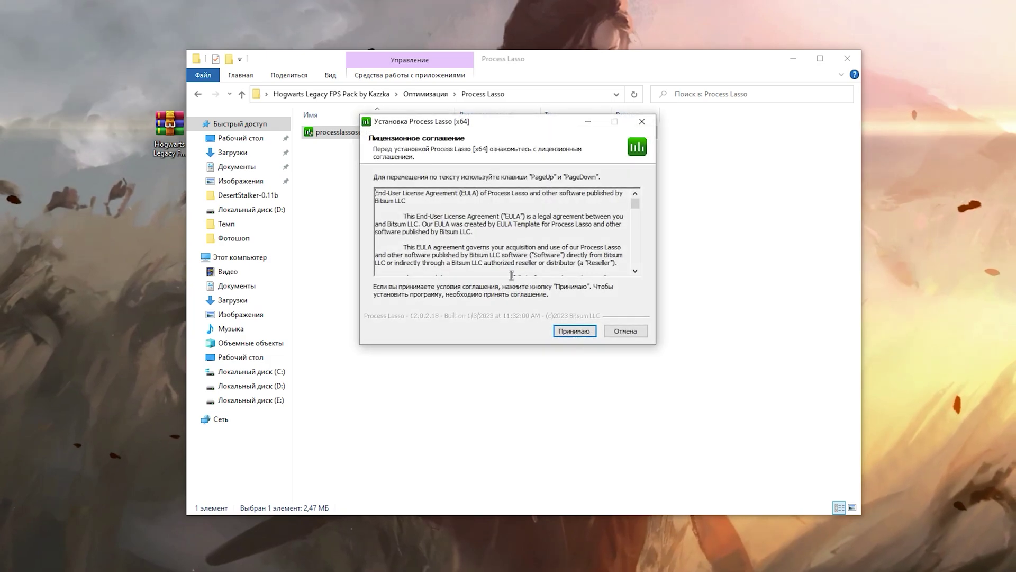
{"action": "left_click", "coordinate": [574, 330]}
{"action": "left_click", "coordinate": [562, 329]}
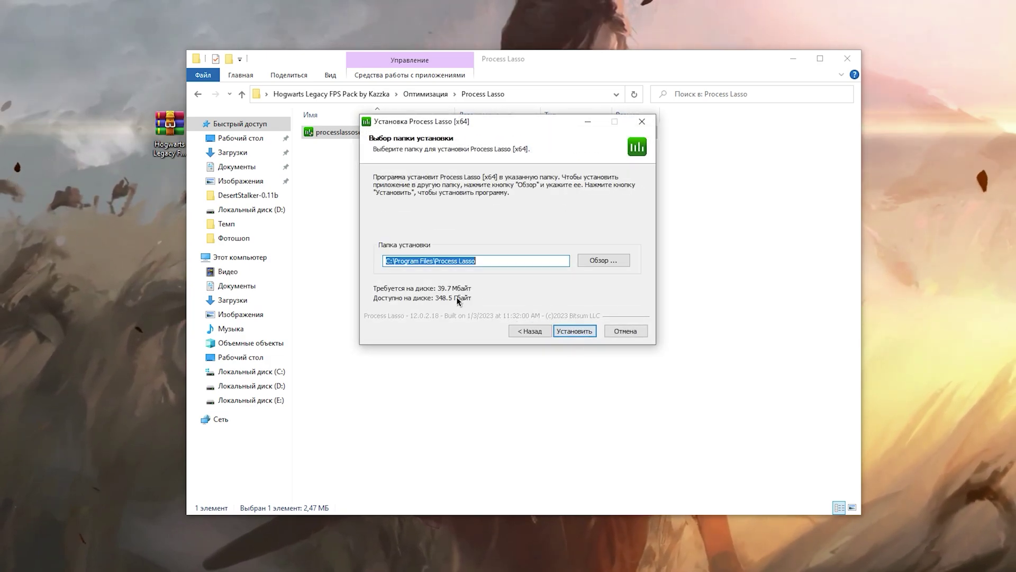
{"action": "left_click", "coordinate": [569, 331]}
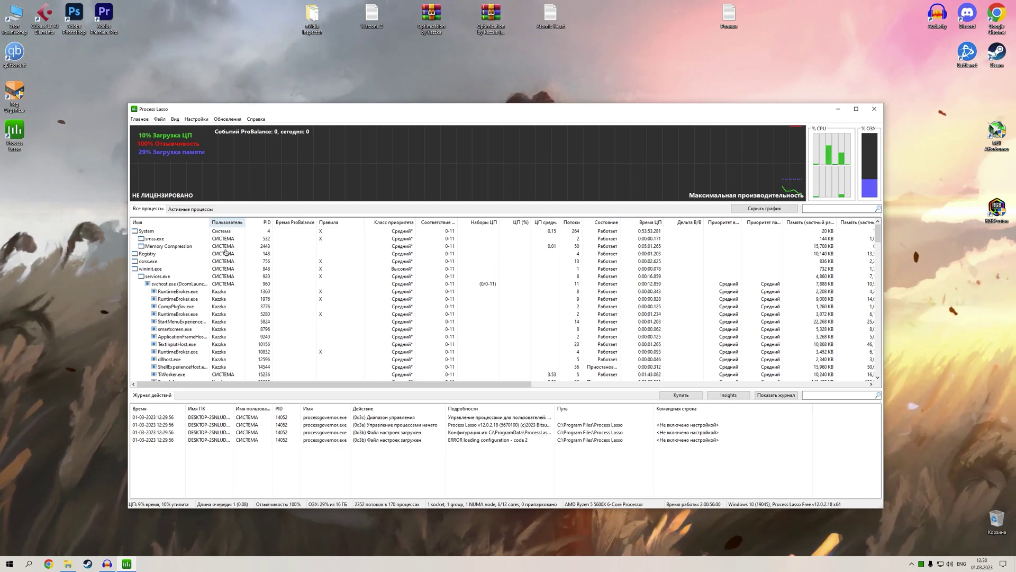
Step: Sort the Process Lasso process list by priority class and enable the performance mode (Включён производительный режим)
{"action": "left_click", "coordinate": [393, 221]}
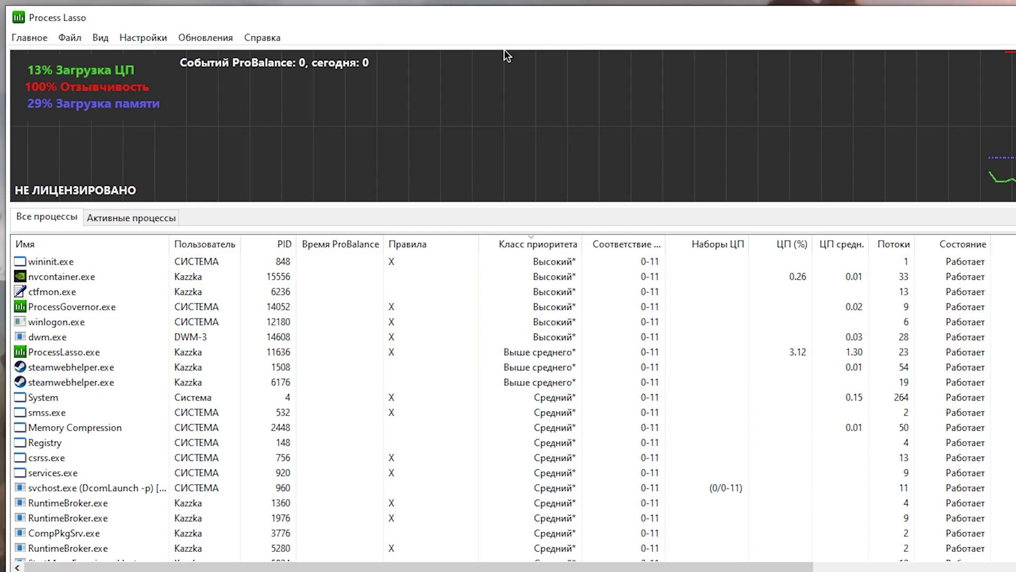
{"action": "left_click", "coordinate": [45, 41]}
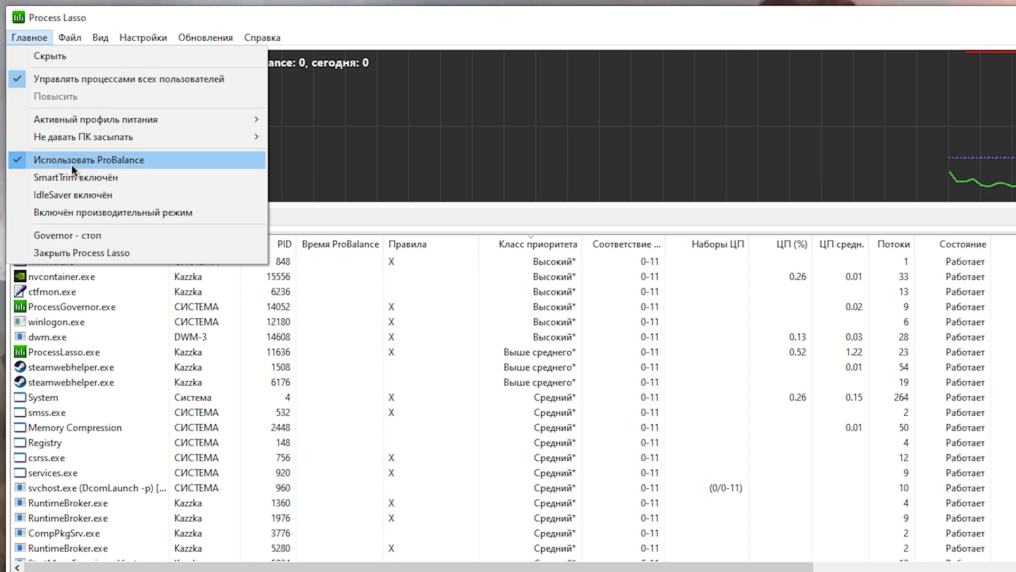
{"action": "mouse_move", "coordinate": [94, 124]}
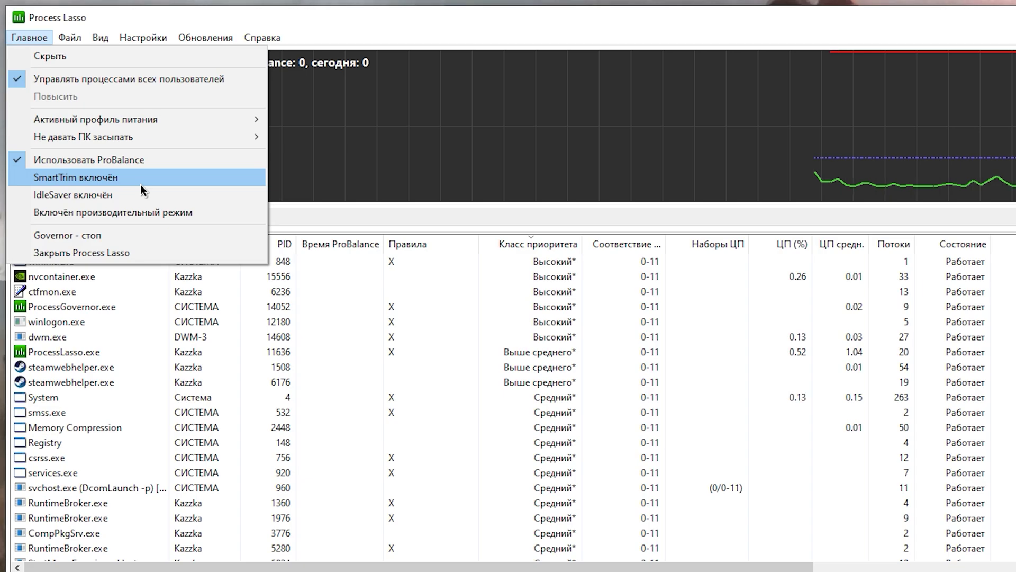
{"action": "left_click", "coordinate": [113, 216]}
Step: Set the process recheck frequency (Частота перепроверки процессов) in the general settings to 10 сек
{"action": "left_click", "coordinate": [143, 38]}
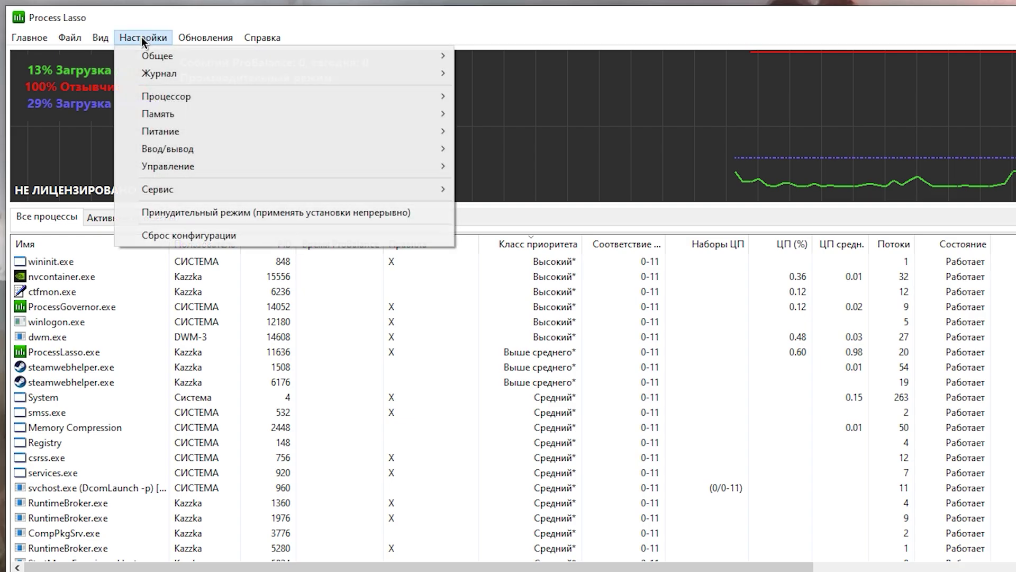
{"action": "mouse_move", "coordinate": [206, 56]}
{"action": "mouse_move", "coordinate": [521, 208]}
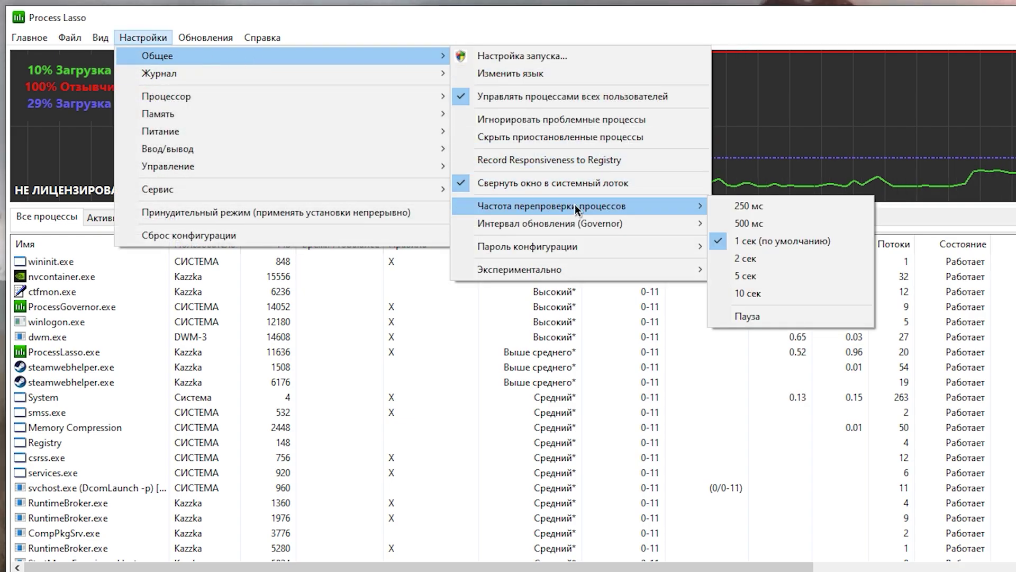
{"action": "left_click", "coordinate": [763, 294]}
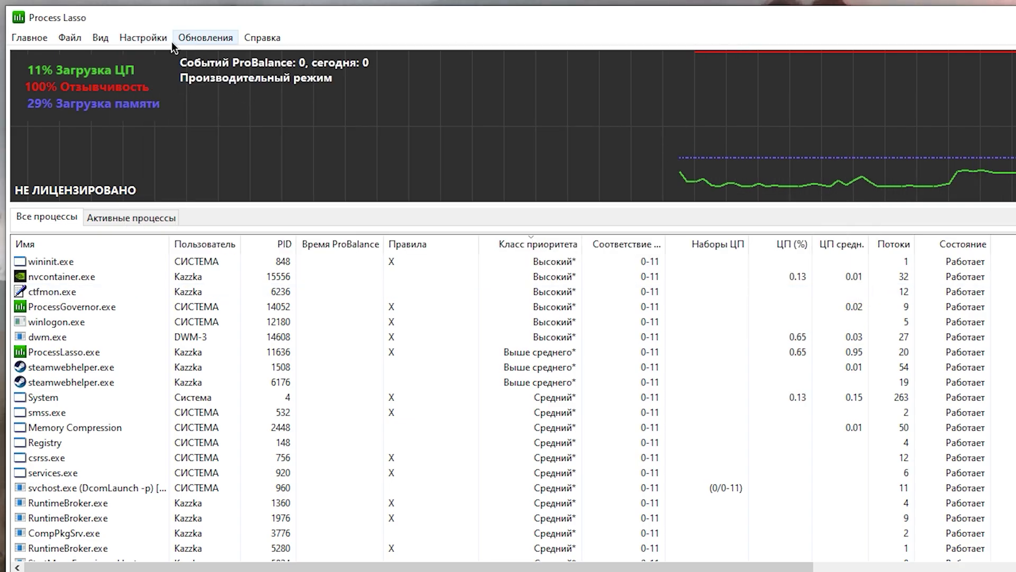
Step: Set the Governor update interval (Интервал обновления) in the general settings to 10 сек
{"action": "left_click", "coordinate": [161, 38]}
{"action": "mouse_move", "coordinate": [219, 56]}
{"action": "mouse_move", "coordinate": [570, 226]}
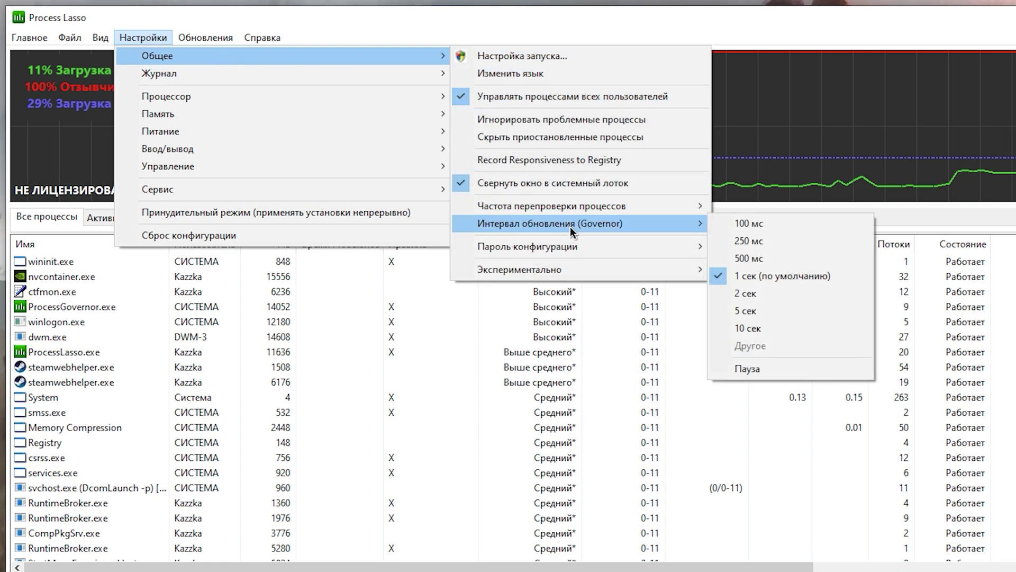
{"action": "left_click", "coordinate": [762, 329]}
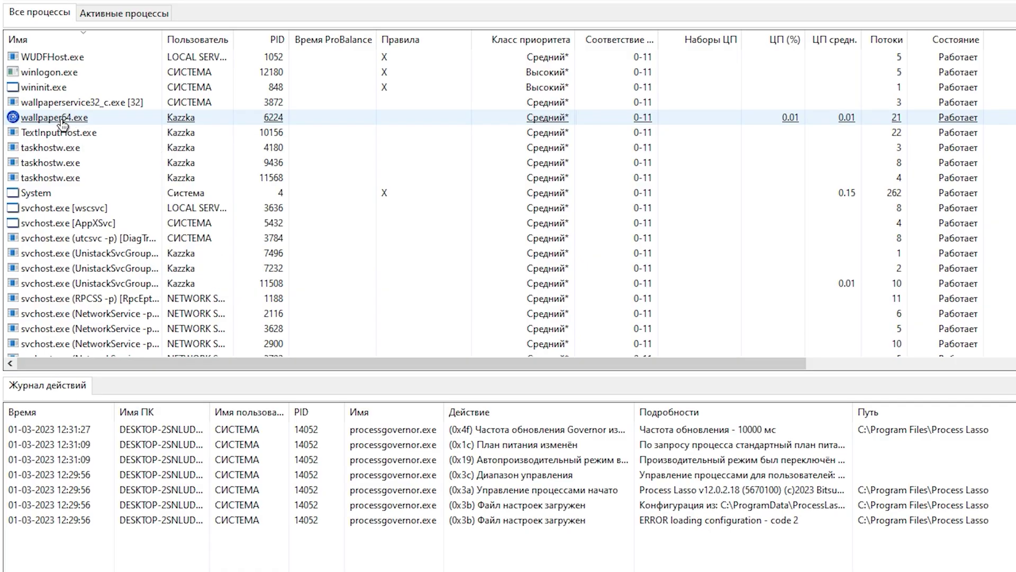
Step: Set the current CPU priority of the wallpaper64.exe process to Высокий
{"action": "right_click", "coordinate": [62, 122]}
{"action": "mouse_move", "coordinate": [129, 131]}
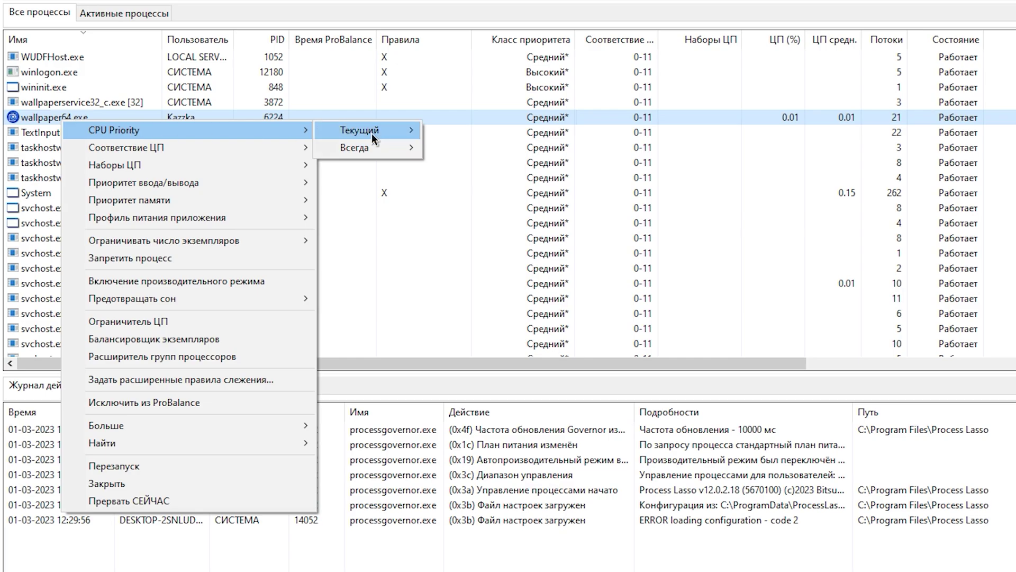
{"action": "mouse_move", "coordinate": [371, 134]}
{"action": "left_click", "coordinate": [502, 148]}
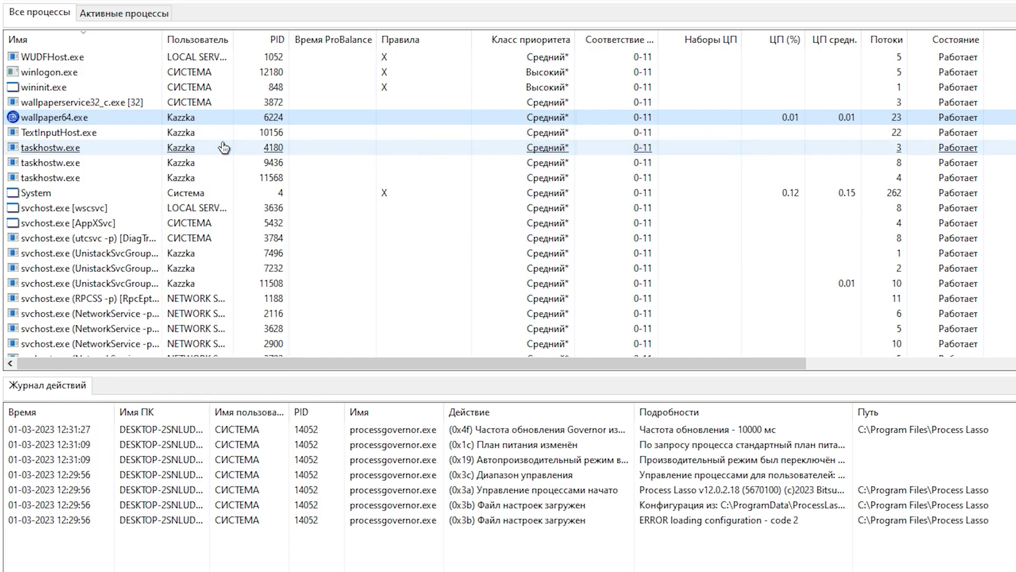
Step: Disable SMT in the current CPU affinity of the wallpaper64.exe process
{"action": "right_click", "coordinate": [80, 123]}
{"action": "mouse_move", "coordinate": [156, 149]}
{"action": "mouse_move", "coordinate": [355, 142]}
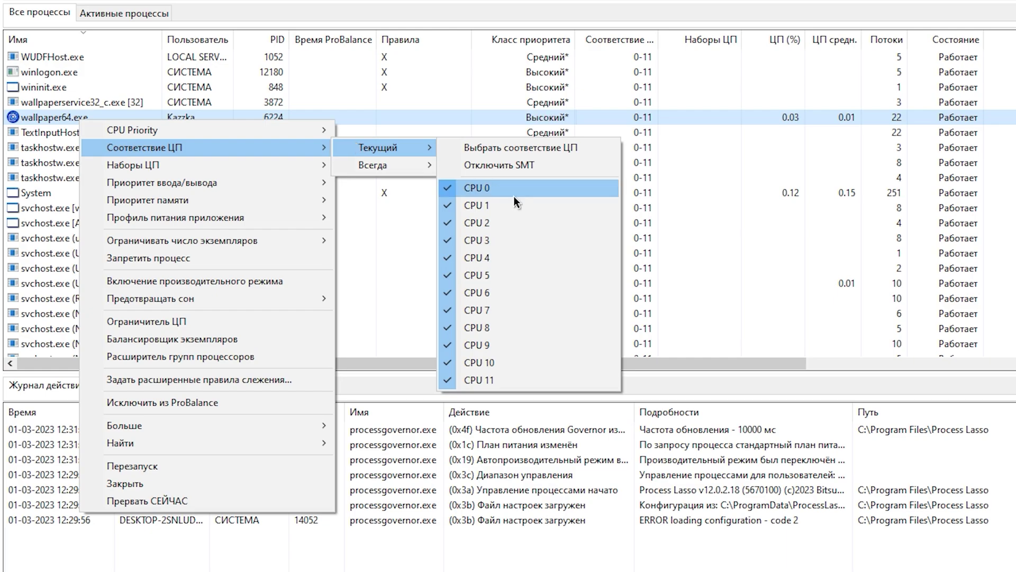
{"action": "left_click", "coordinate": [507, 164]}
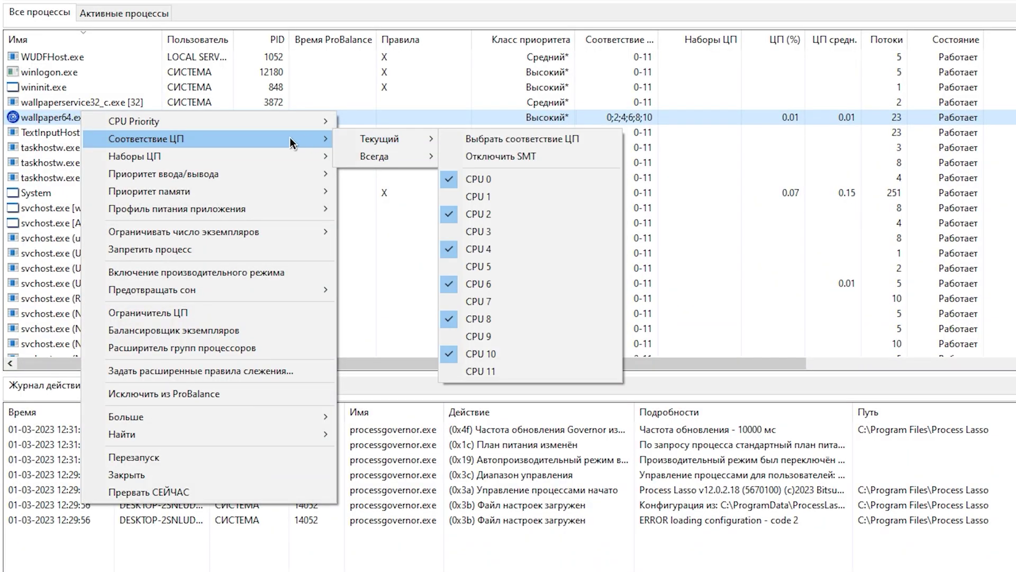
Step: Review the affinity, CPU, I/O and memory priority, power profile and performance mode options for wallpaper64.exe, and sort the processes by priority class
{"action": "mouse_move", "coordinate": [385, 156]}
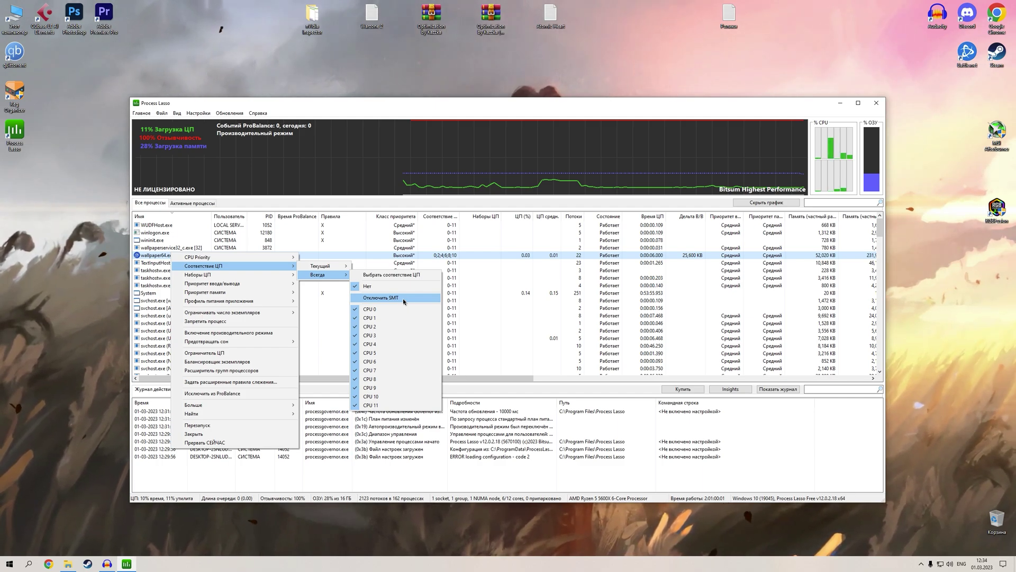
{"action": "mouse_move", "coordinate": [264, 258]}
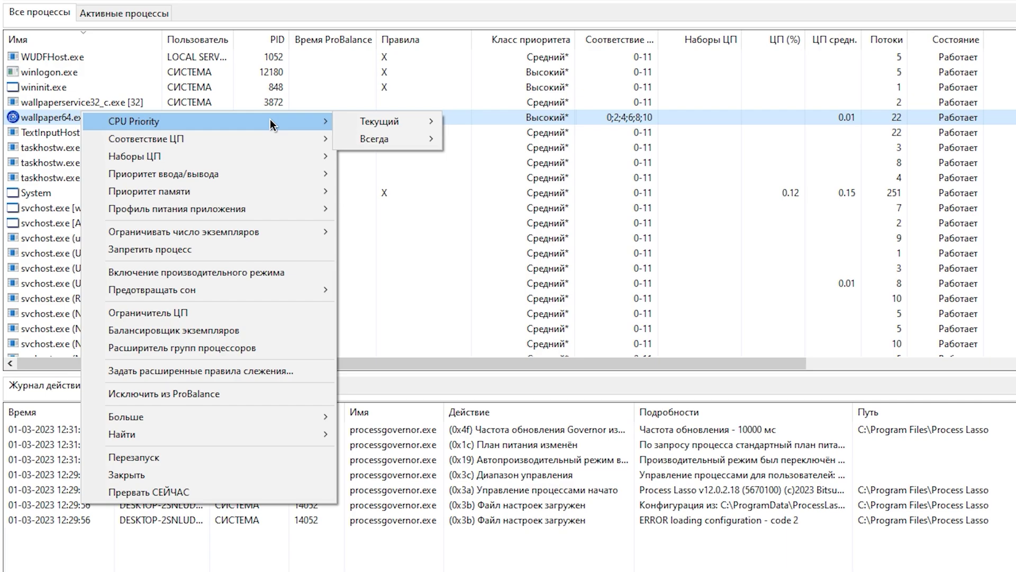
{"action": "mouse_move", "coordinate": [373, 124]}
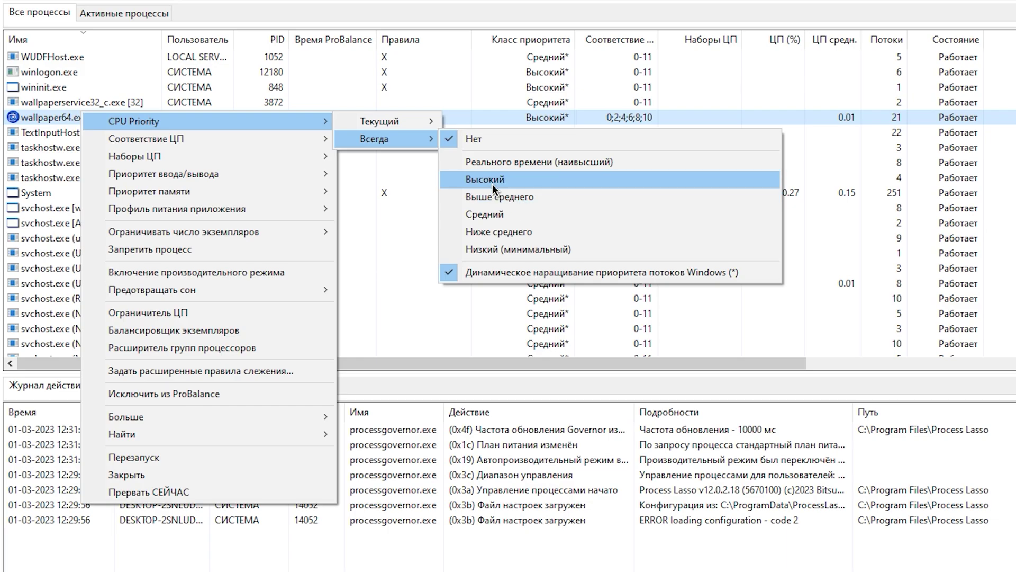
{"action": "mouse_move", "coordinate": [188, 175]}
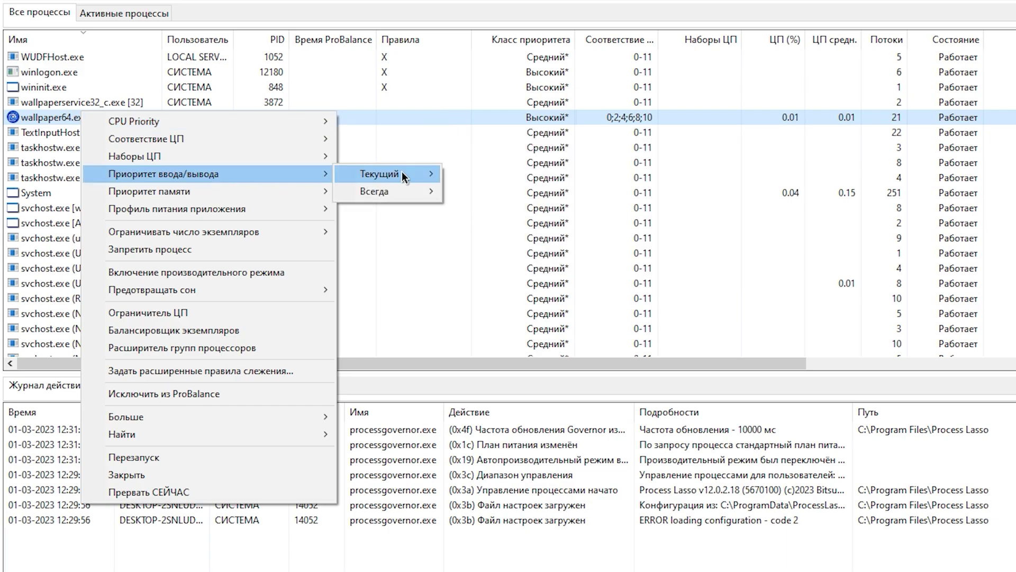
{"action": "mouse_move", "coordinate": [402, 173]}
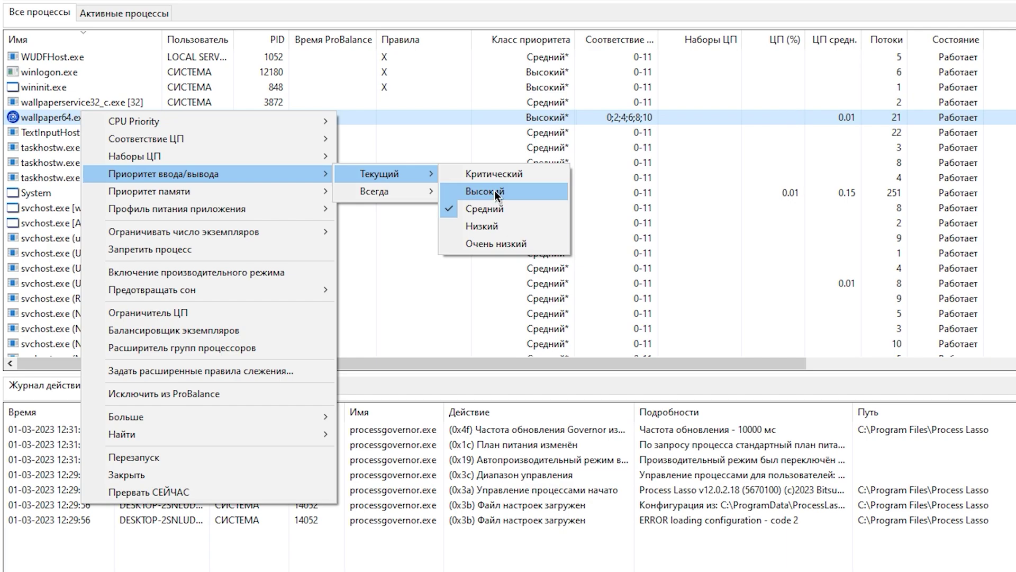
{"action": "mouse_move", "coordinate": [369, 195]}
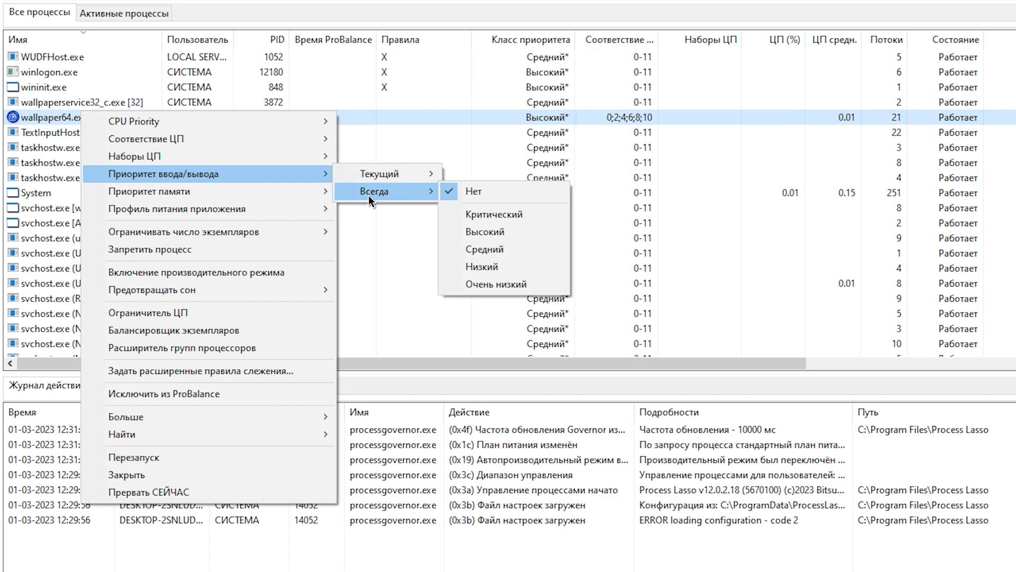
{"action": "mouse_move", "coordinate": [231, 191]}
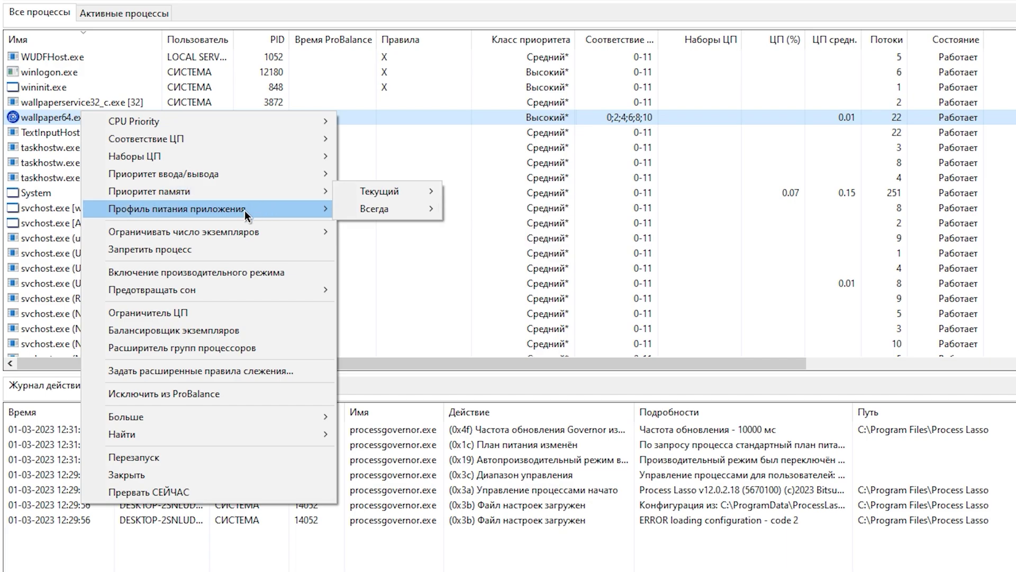
{"action": "mouse_move", "coordinate": [245, 211]}
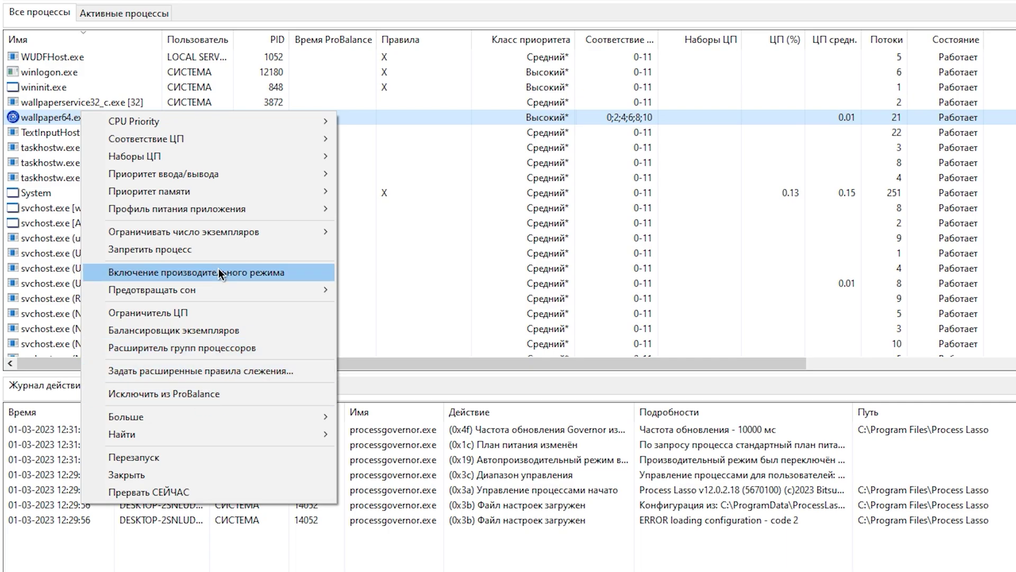
{"action": "left_click", "coordinate": [532, 44]}
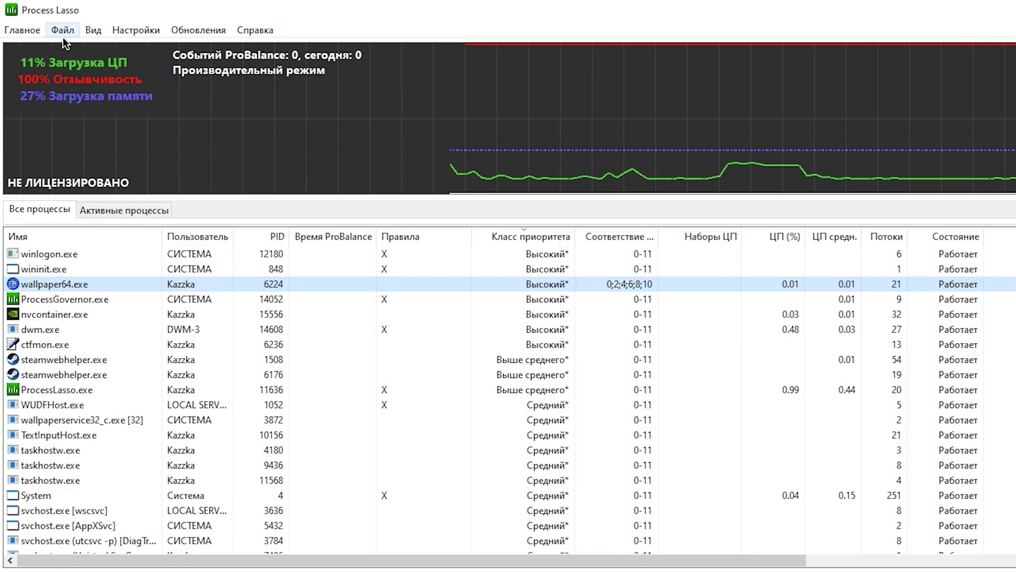
Step: Create a new Process Lasso configuration profile named Игровой
{"action": "left_click", "coordinate": [161, 114]}
{"action": "mouse_move", "coordinate": [180, 122]}
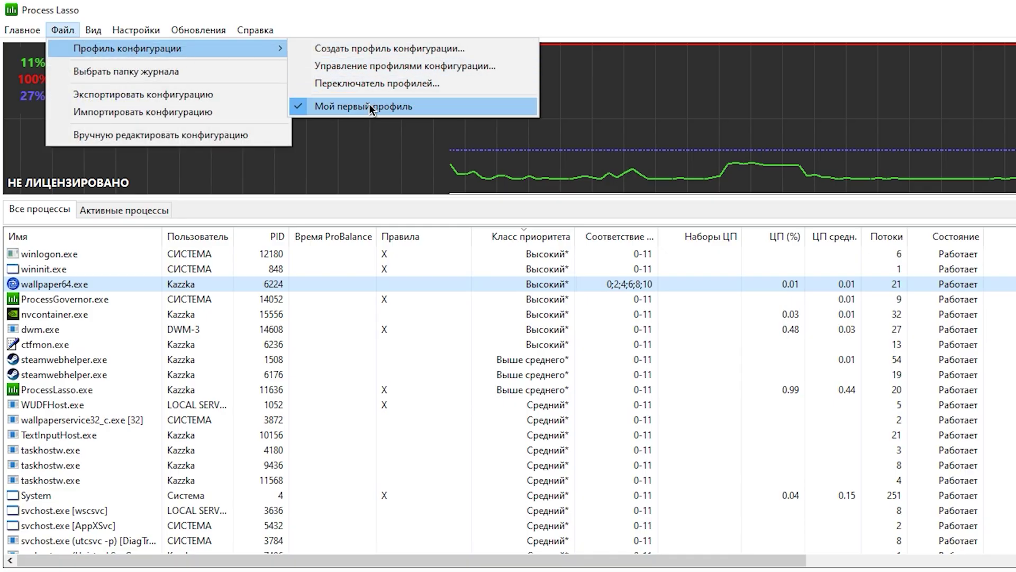
{"action": "left_click", "coordinate": [392, 53]}
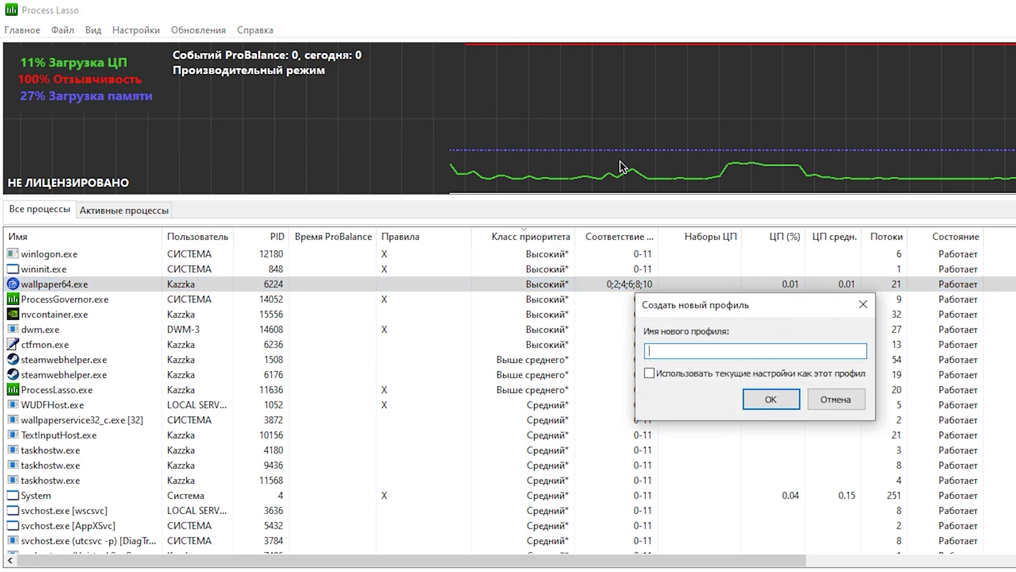
{"action": "type", "text": "гровой"}
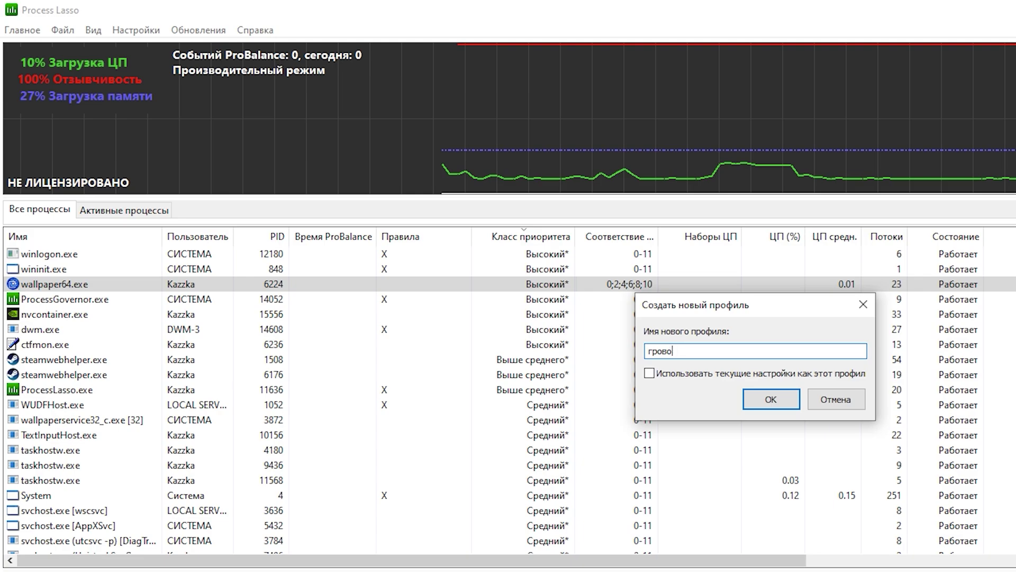
{"action": "key", "text": "Return"}
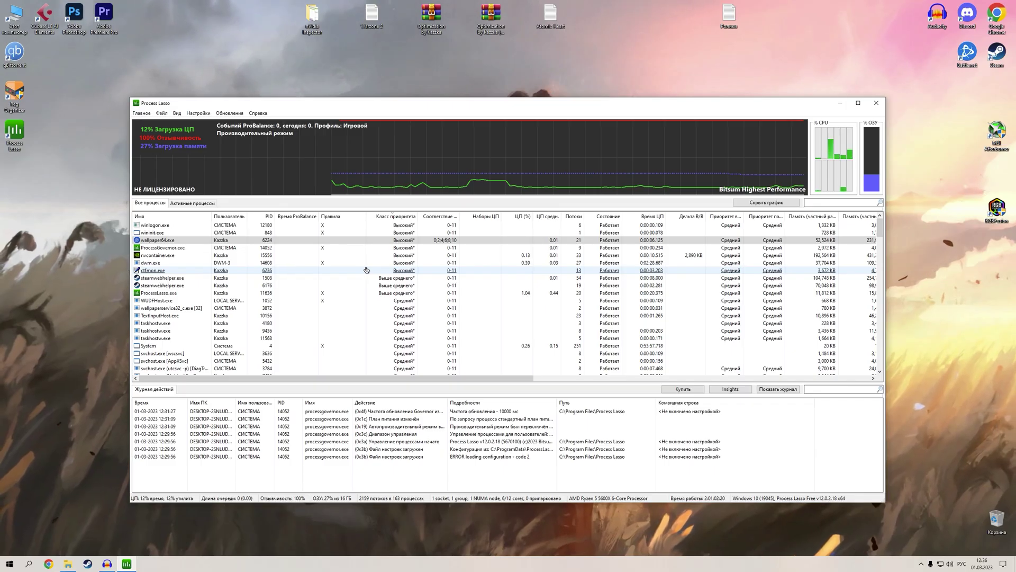
Step: Check in the list of configuration profiles which profile is active
{"action": "left_click", "coordinate": [161, 113]}
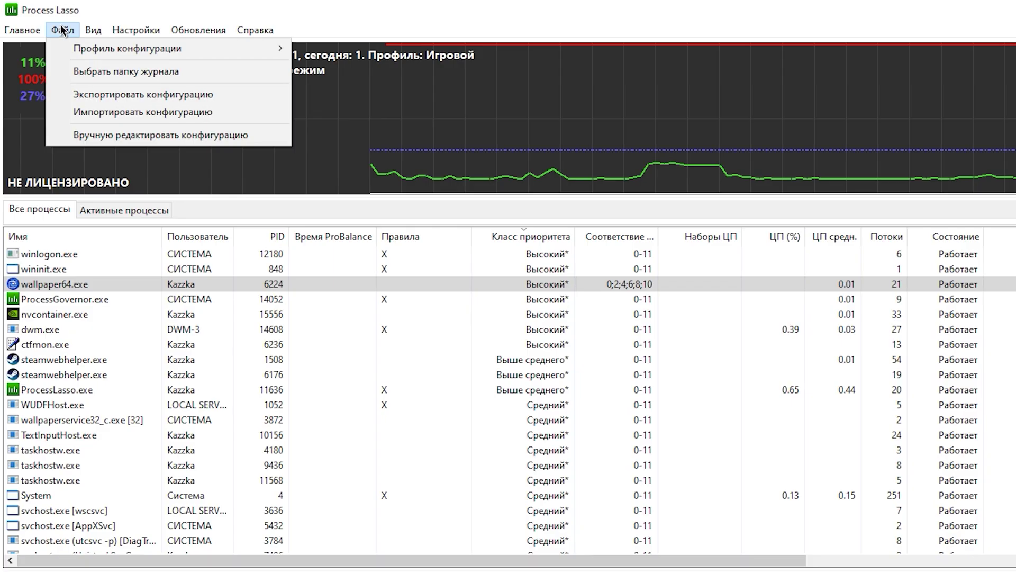
{"action": "mouse_move", "coordinate": [186, 122]}
{"action": "left_click", "coordinate": [163, 34]}
{"action": "left_click", "coordinate": [62, 30]}
{"action": "mouse_move", "coordinate": [127, 48]}
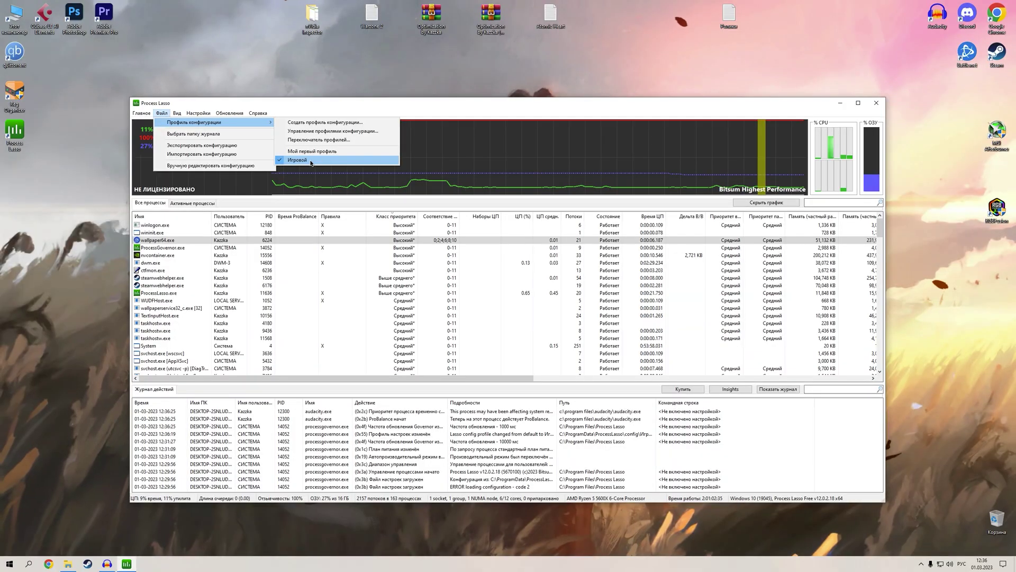
{"action": "left_click", "coordinate": [334, 123]}
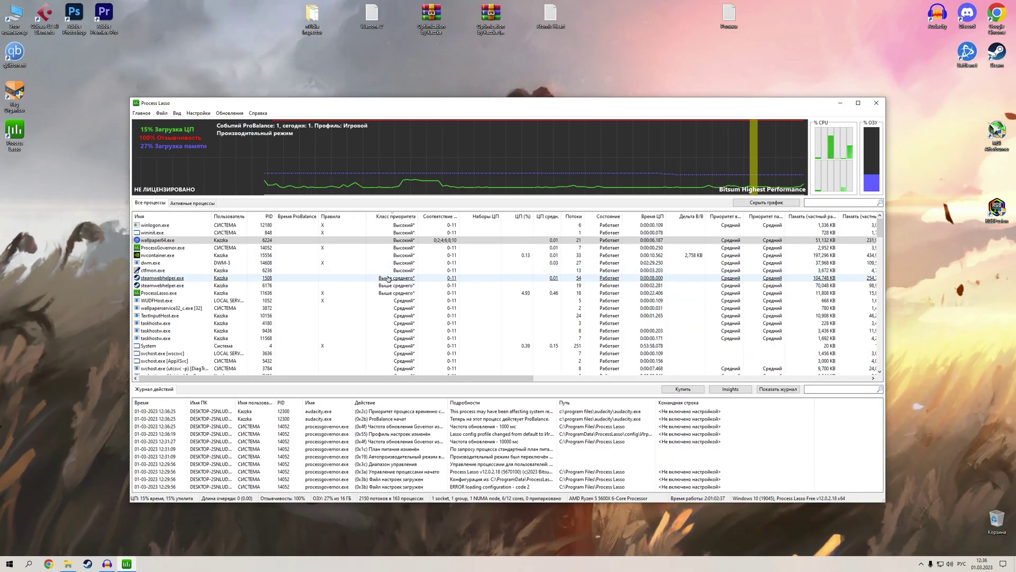
Step: Try to exclude cores 0, 1 and 2 from the current CPU affinity of the steamwebhelper.exe process with PID 1508
{"action": "right_click", "coordinate": [178, 277]}
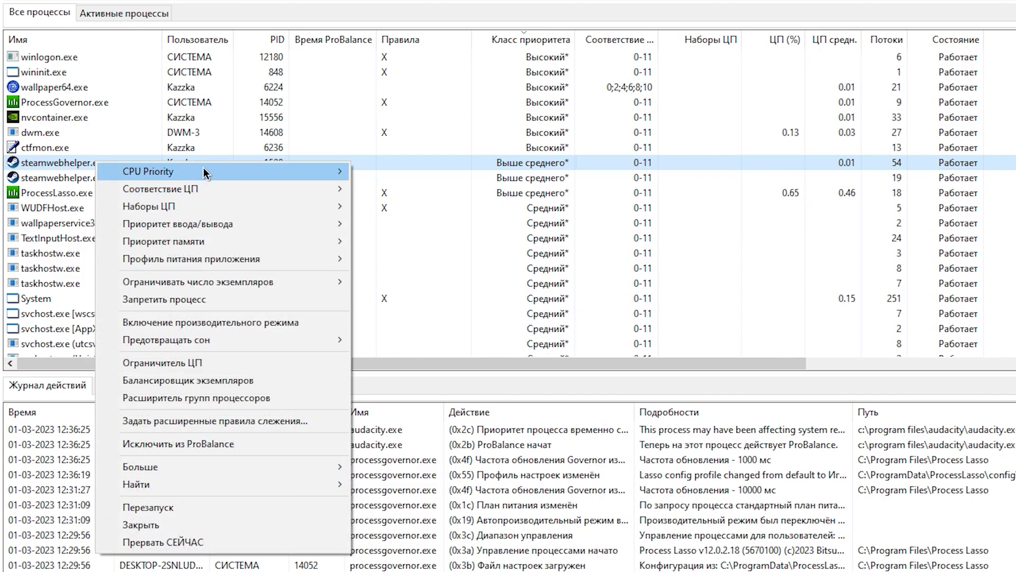
{"action": "mouse_move", "coordinate": [203, 167]}
{"action": "mouse_move", "coordinate": [440, 177]}
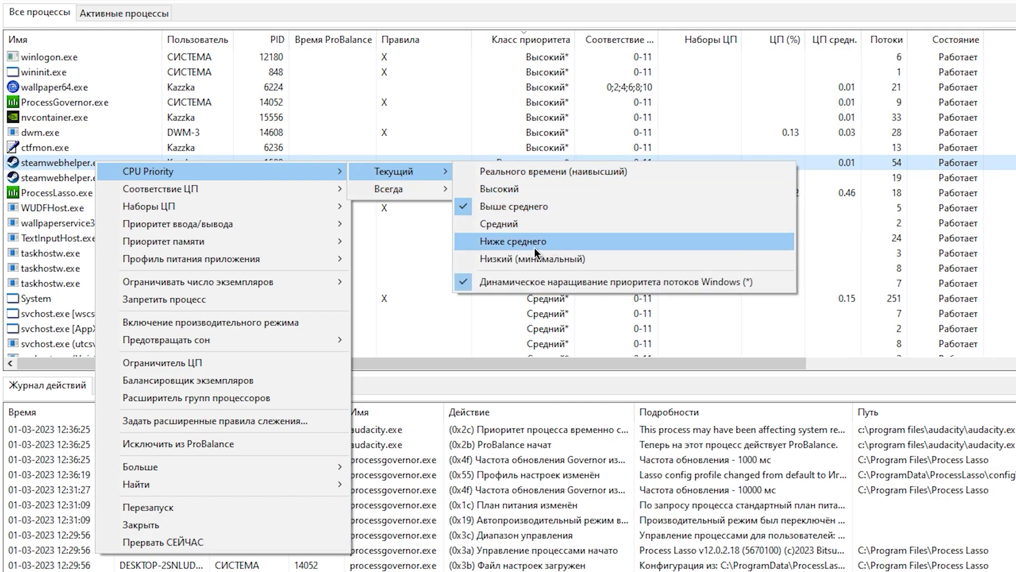
{"action": "mouse_move", "coordinate": [210, 195]}
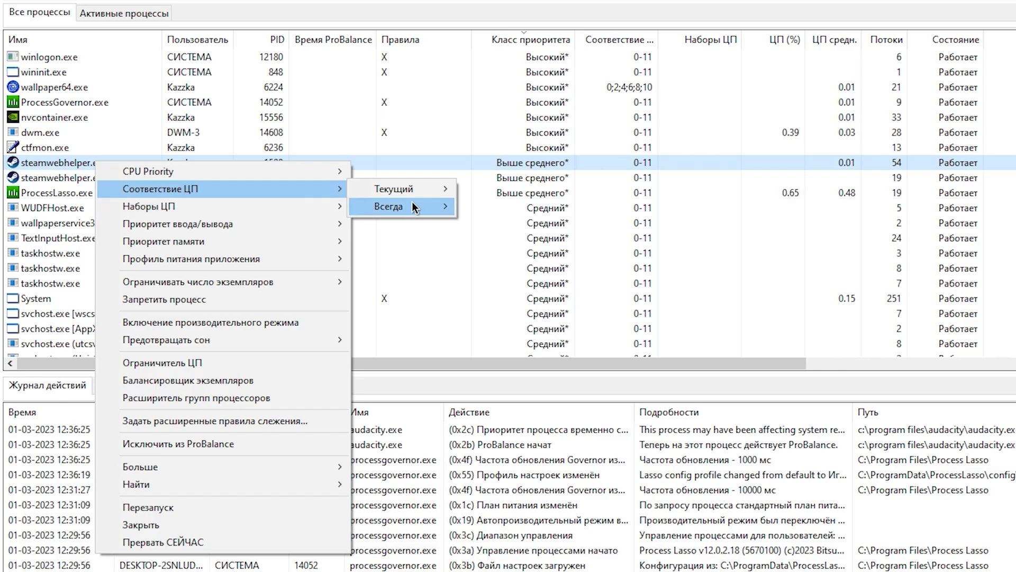
{"action": "mouse_move", "coordinate": [397, 193]}
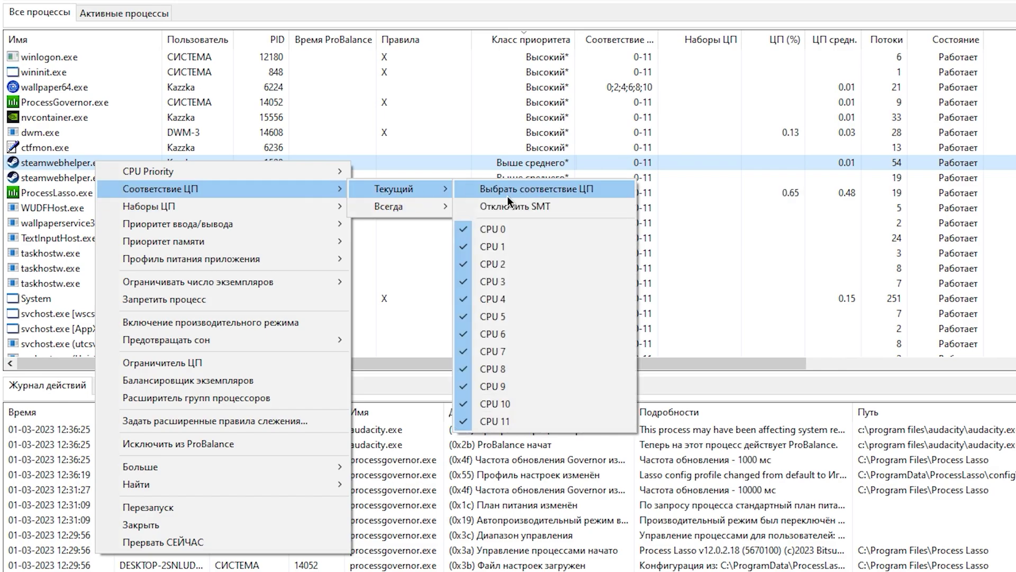
{"action": "left_click", "coordinate": [529, 188]}
{"action": "left_click", "coordinate": [544, 78]}
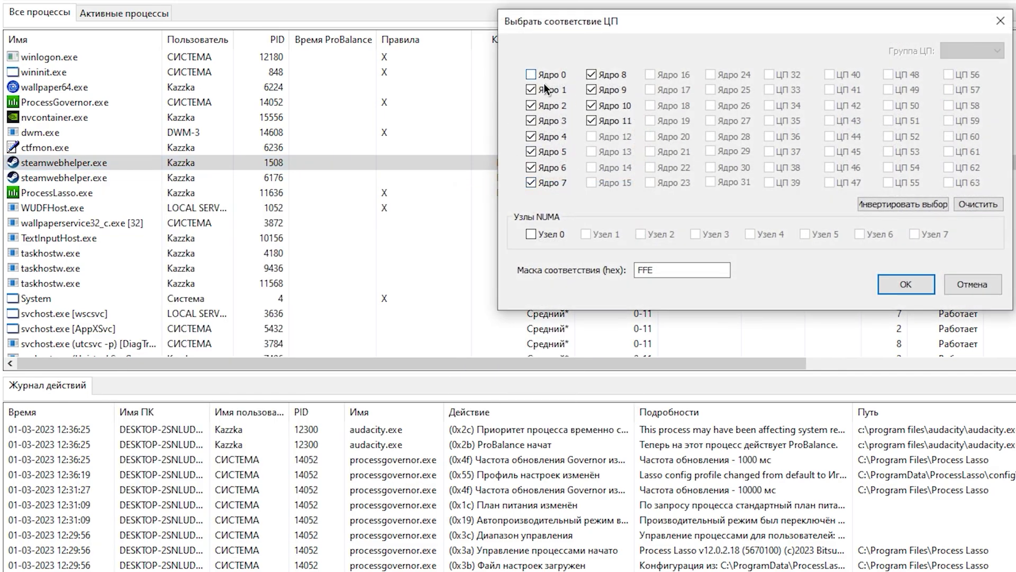
{"action": "left_click", "coordinate": [543, 89]}
{"action": "left_click", "coordinate": [545, 106]}
{"action": "left_click", "coordinate": [908, 286]}
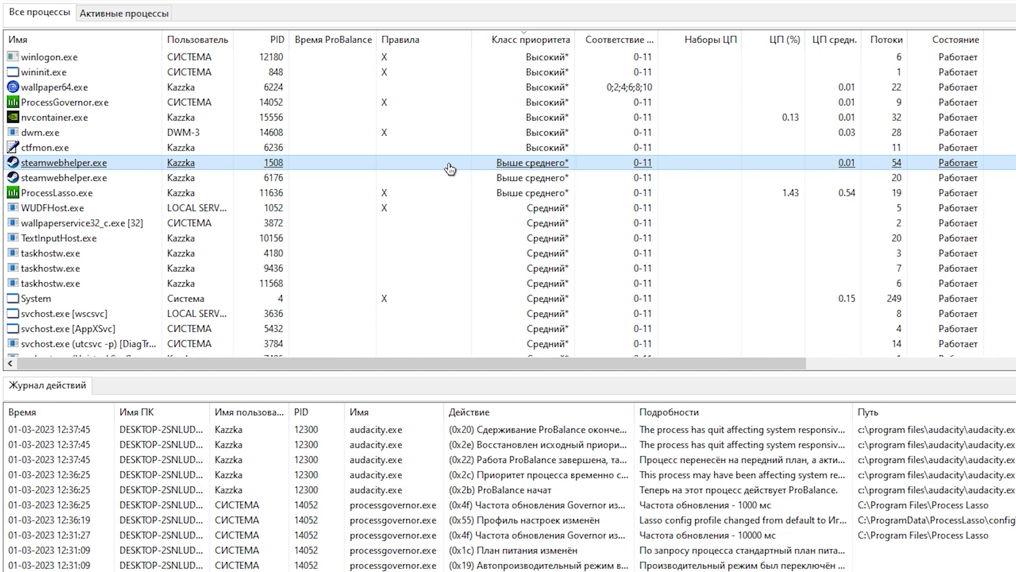
Step: Look through the list of all processes and examine the memory priority options of steamwebhelper.exe
{"action": "scroll", "coordinate": [444, 166], "scroll_direction": "down", "scroll_amount": 4}
{"action": "scroll", "coordinate": [85, 199], "scroll_direction": "down", "scroll_amount": 8}
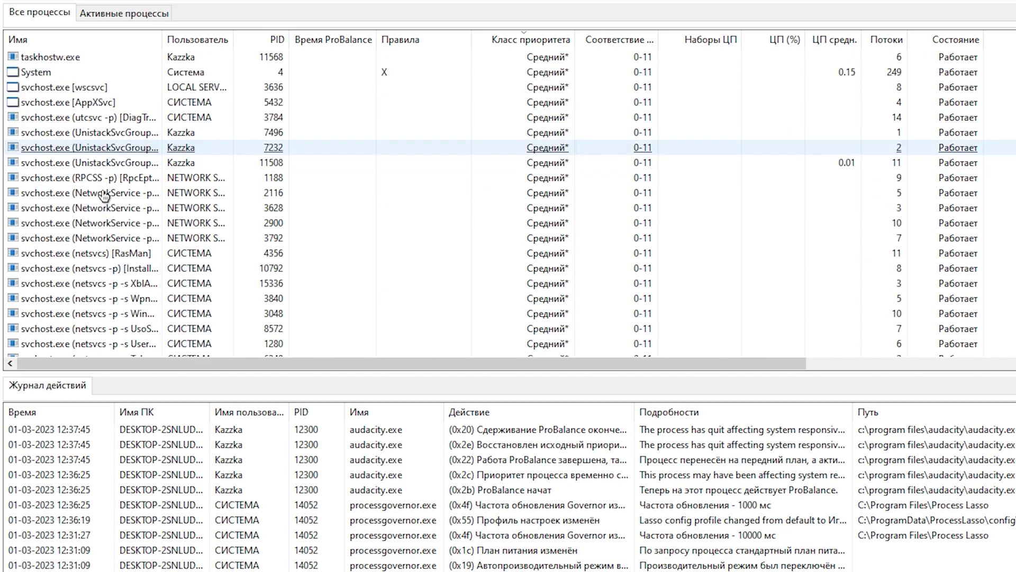
{"action": "scroll", "coordinate": [217, 206], "scroll_direction": "down", "scroll_amount": 9}
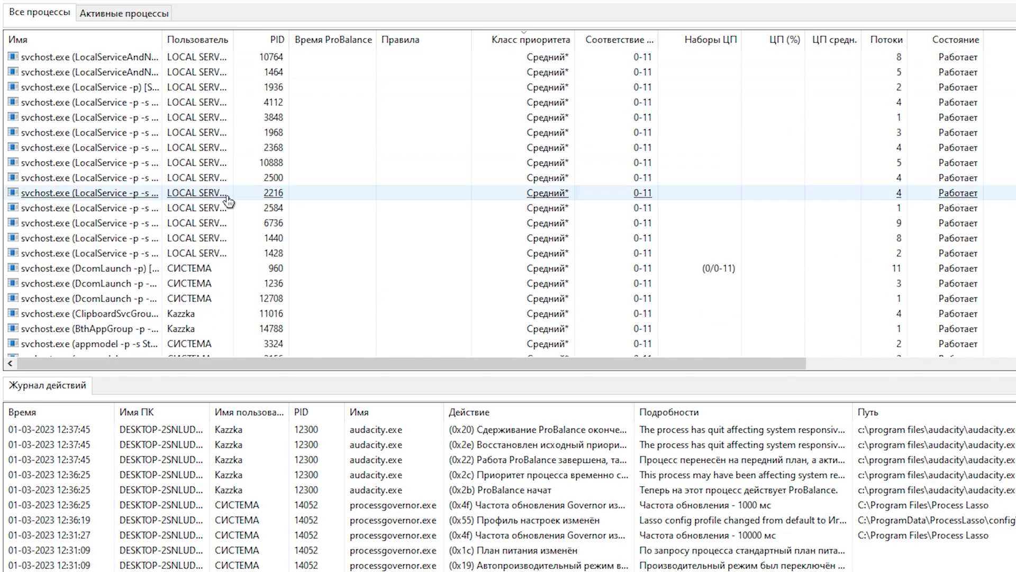
{"action": "scroll", "coordinate": [222, 198], "scroll_direction": "up", "scroll_amount": 5}
{"action": "scroll", "coordinate": [228, 201], "scroll_direction": "up", "scroll_amount": 10}
{"action": "right_click", "coordinate": [99, 163]}
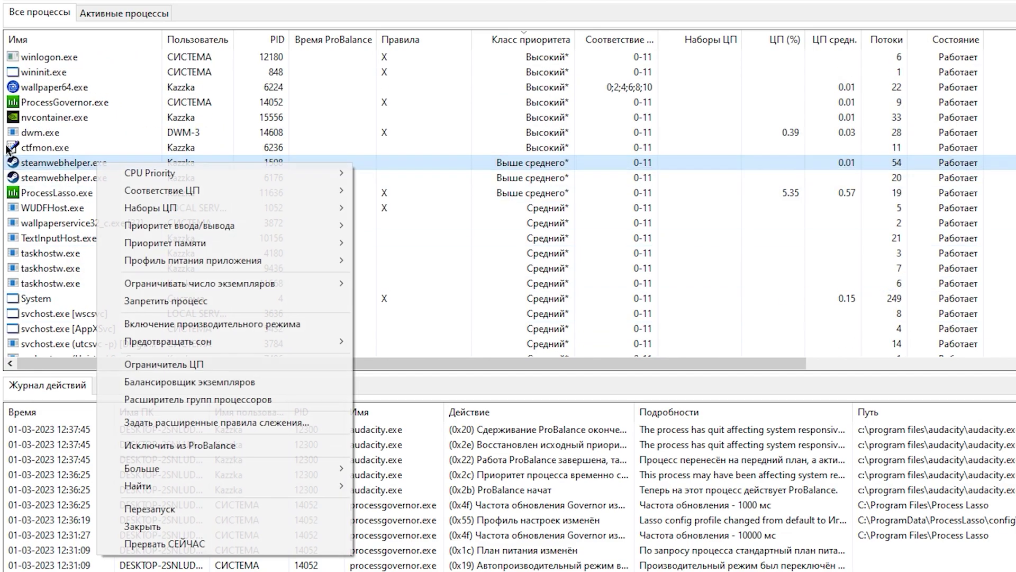
{"action": "mouse_move", "coordinate": [197, 243]}
{"action": "mouse_move", "coordinate": [392, 244]}
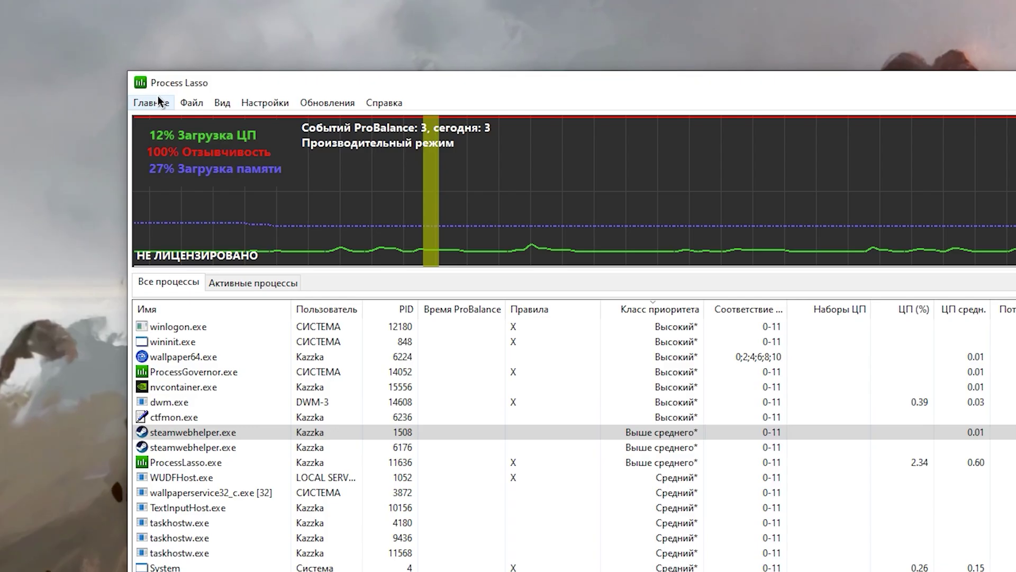
Step: Enable SmartTrim in Process Lasso and check that it is active
{"action": "left_click", "coordinate": [154, 99]}
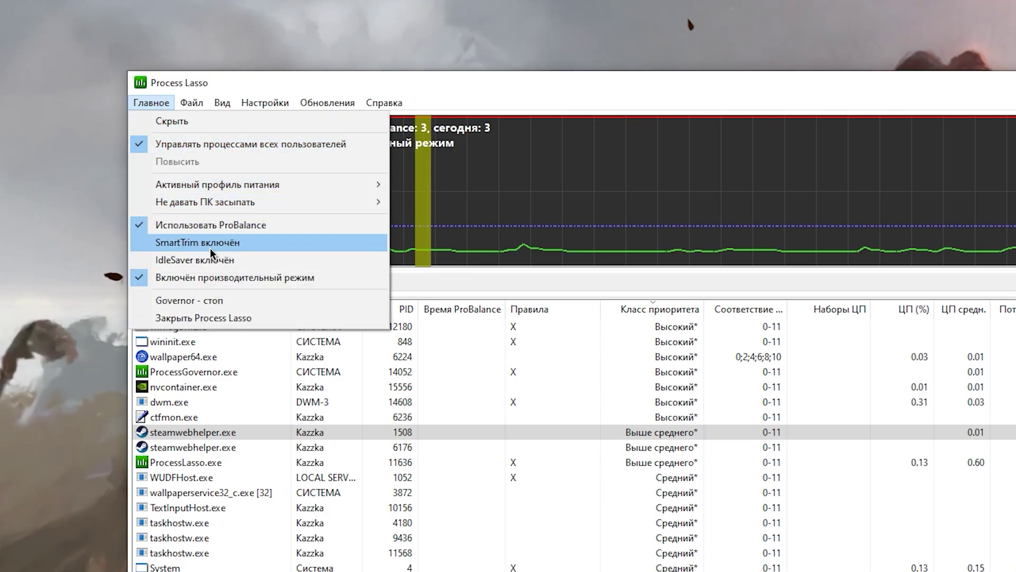
{"action": "left_click", "coordinate": [211, 245]}
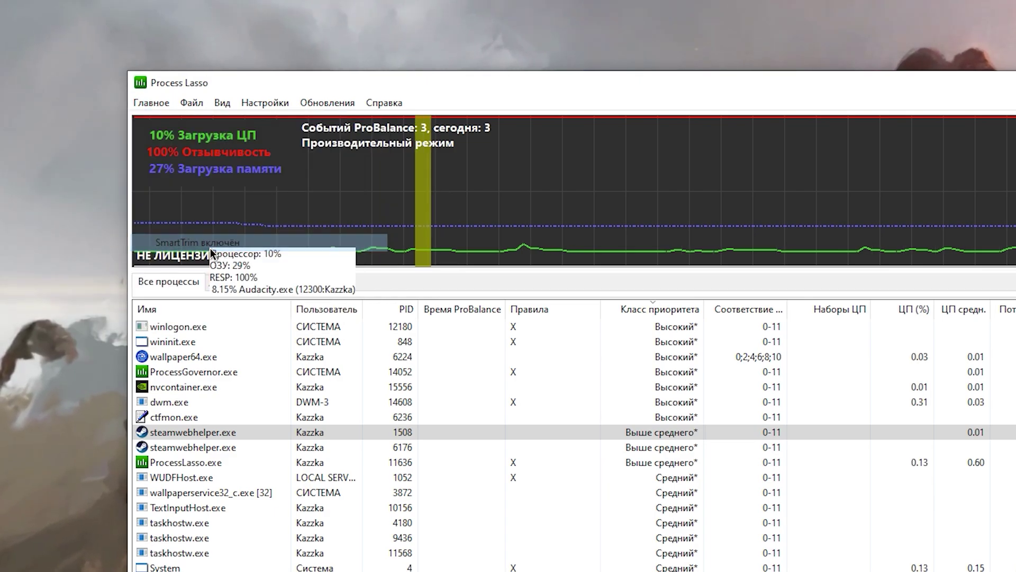
{"action": "left_click", "coordinate": [149, 104]}
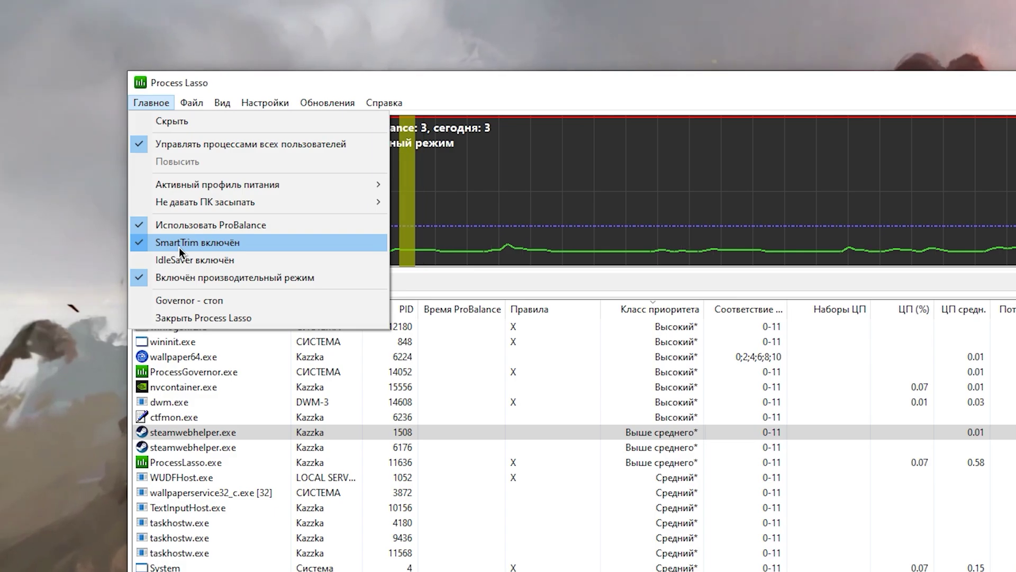
Step: Review the SmartTrim memory options, toggling Разрешить SmartTrim off and back on
{"action": "mouse_move", "coordinate": [246, 102]}
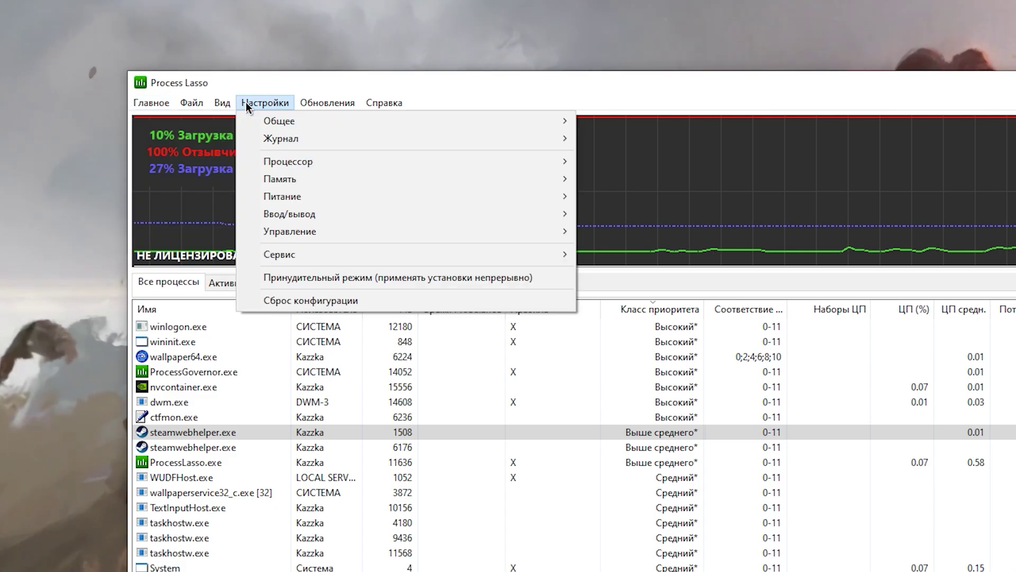
{"action": "mouse_move", "coordinate": [295, 179]}
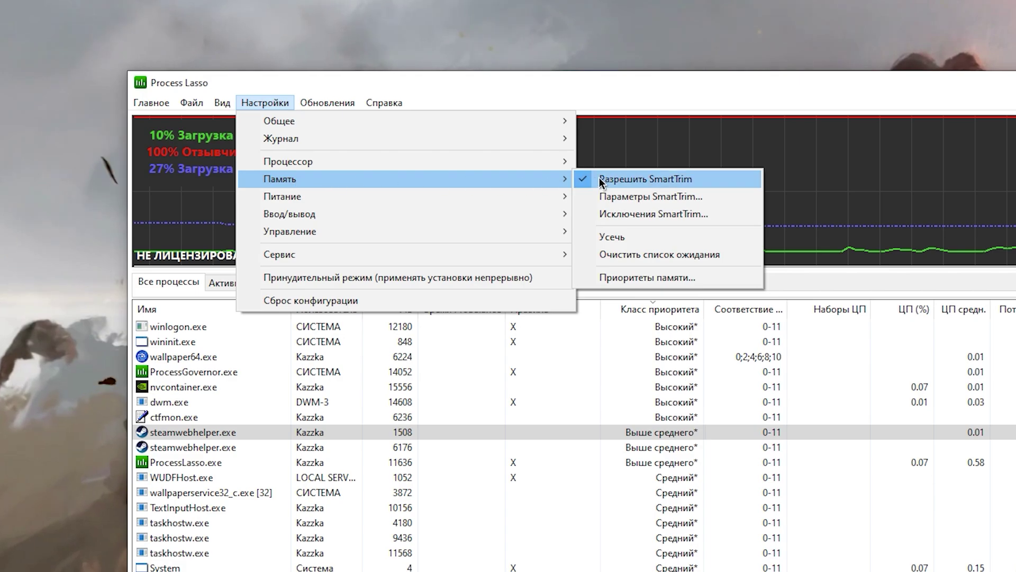
{"action": "left_click", "coordinate": [628, 195]}
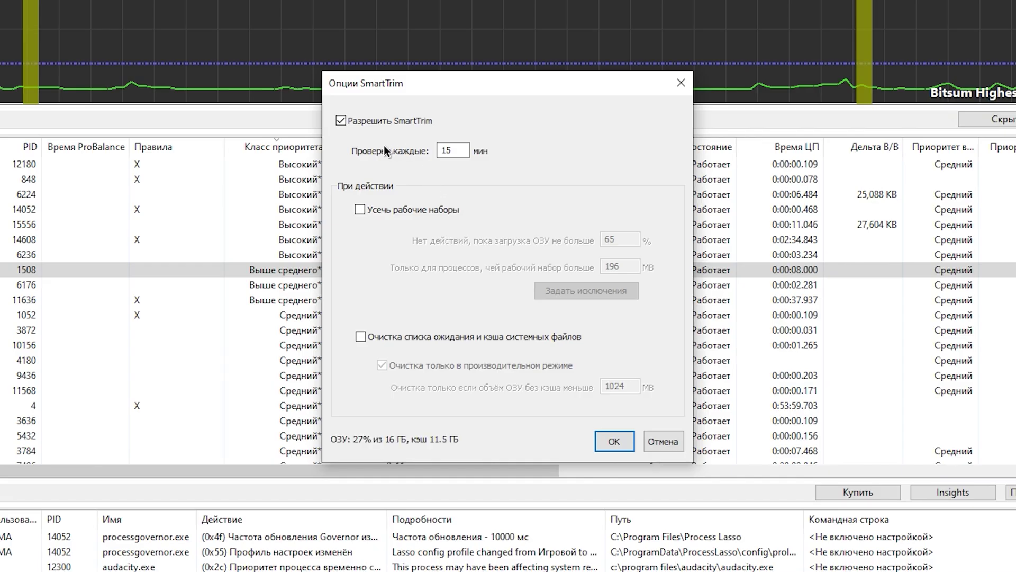
{"action": "left_click", "coordinate": [386, 119]}
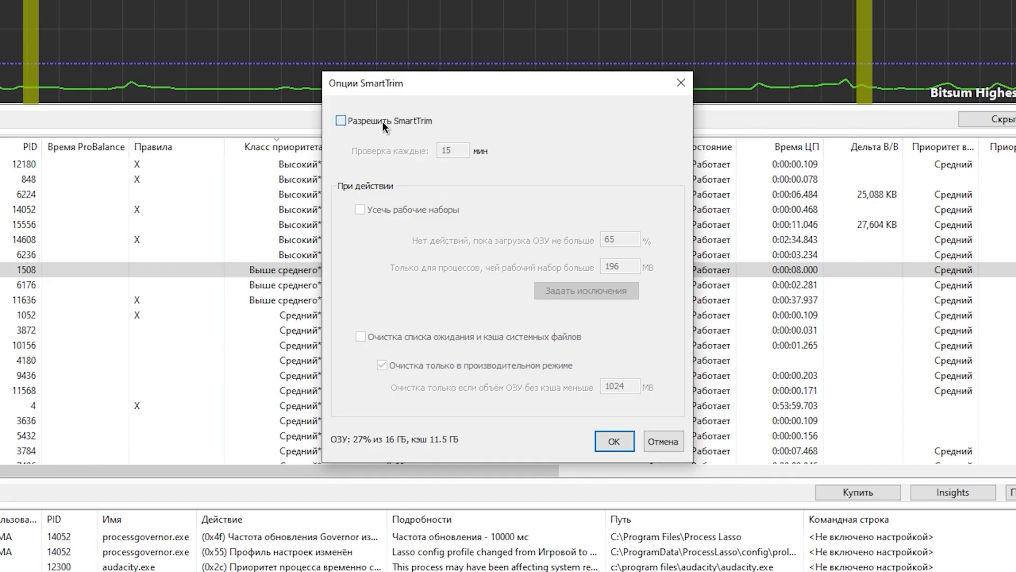
{"action": "left_click", "coordinate": [382, 122]}
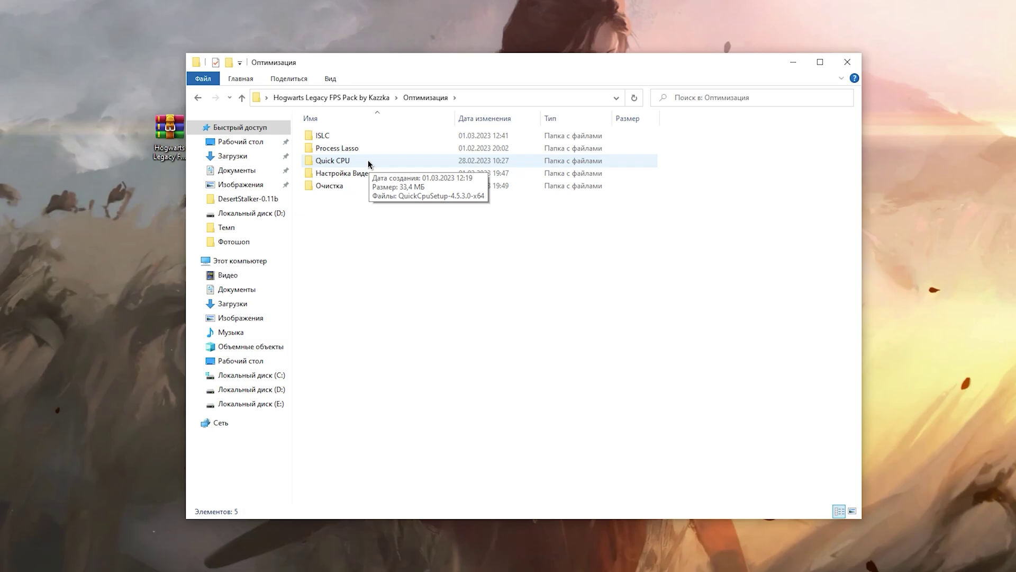
Step: Install Quick CPU from QuickCpuSetup-4.5.3.0-x64 in the Quick CPU folder, accepting the license agreement
{"action": "double_click", "coordinate": [367, 160]}
{"action": "right_click", "coordinate": [378, 134]}
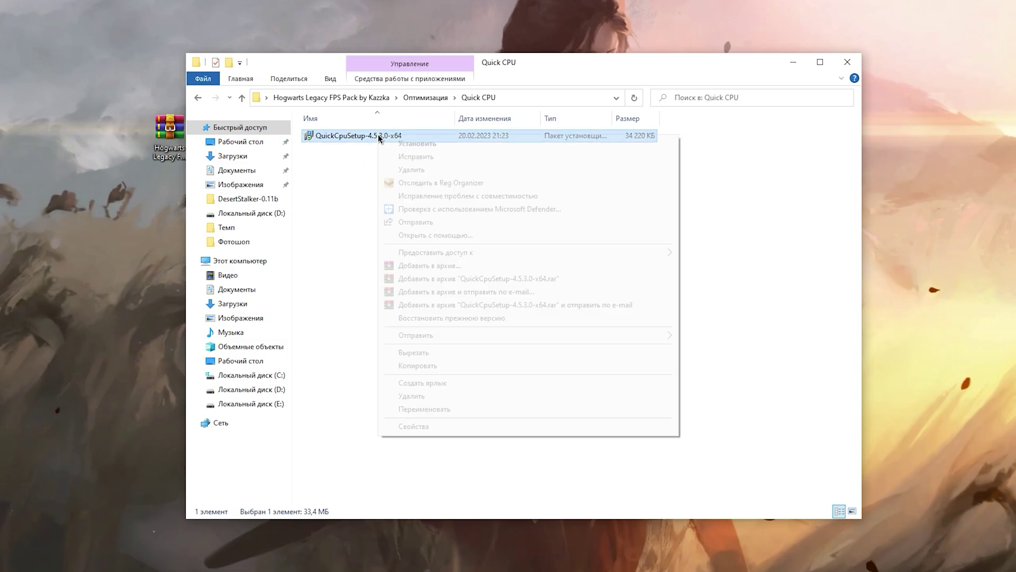
{"action": "left_click", "coordinate": [417, 143]}
{"action": "left_click", "coordinate": [569, 331]}
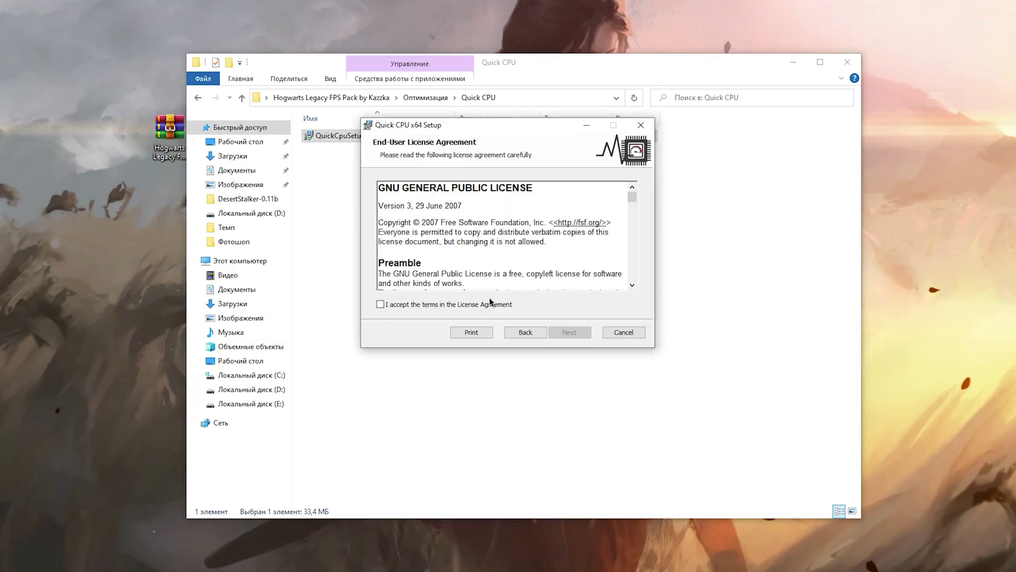
{"action": "left_click", "coordinate": [570, 334]}
{"action": "left_click", "coordinate": [557, 331]}
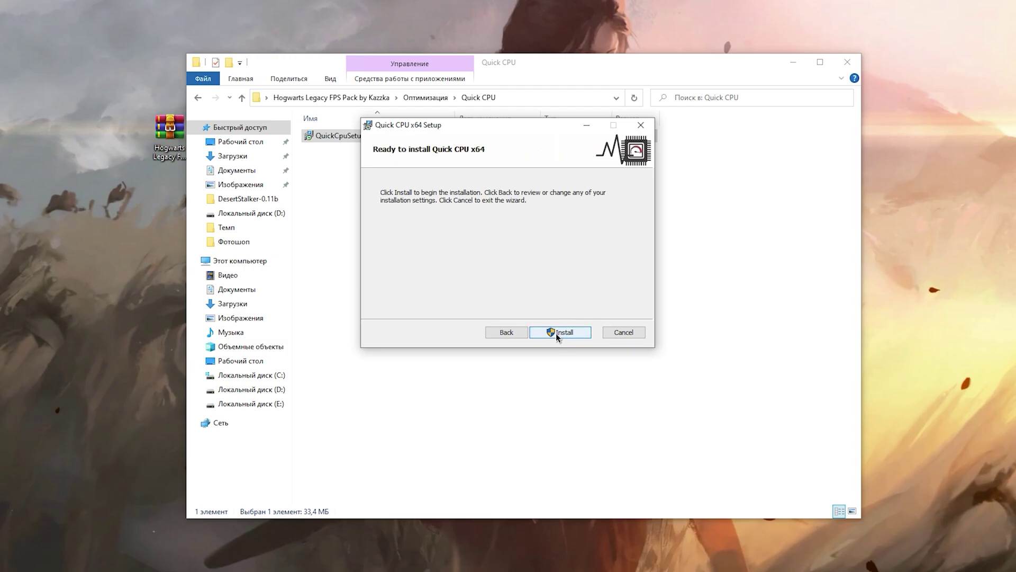
{"action": "left_click", "coordinate": [561, 333]}
{"action": "left_click", "coordinate": [444, 320]}
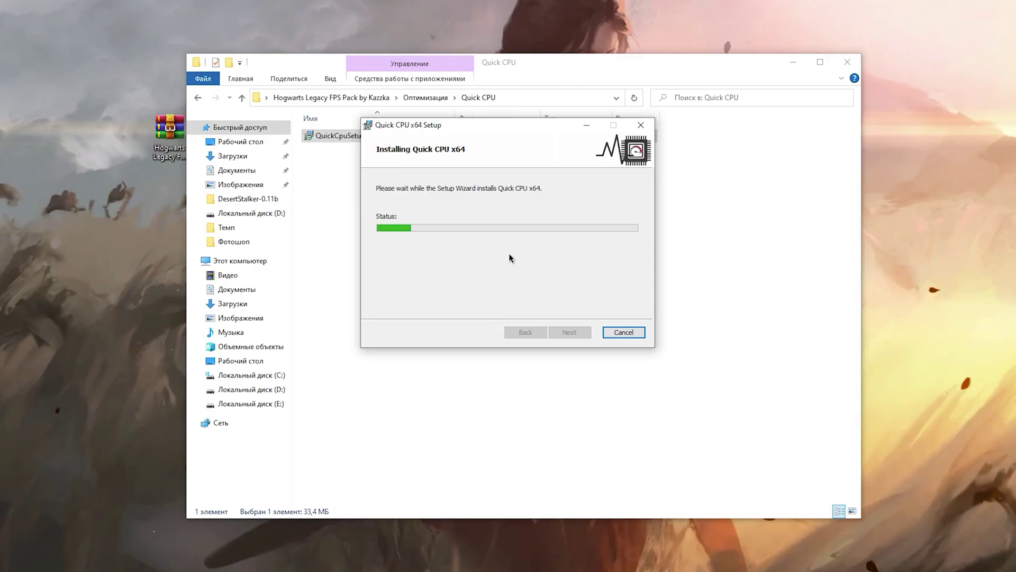
{"action": "left_click", "coordinate": [569, 331]}
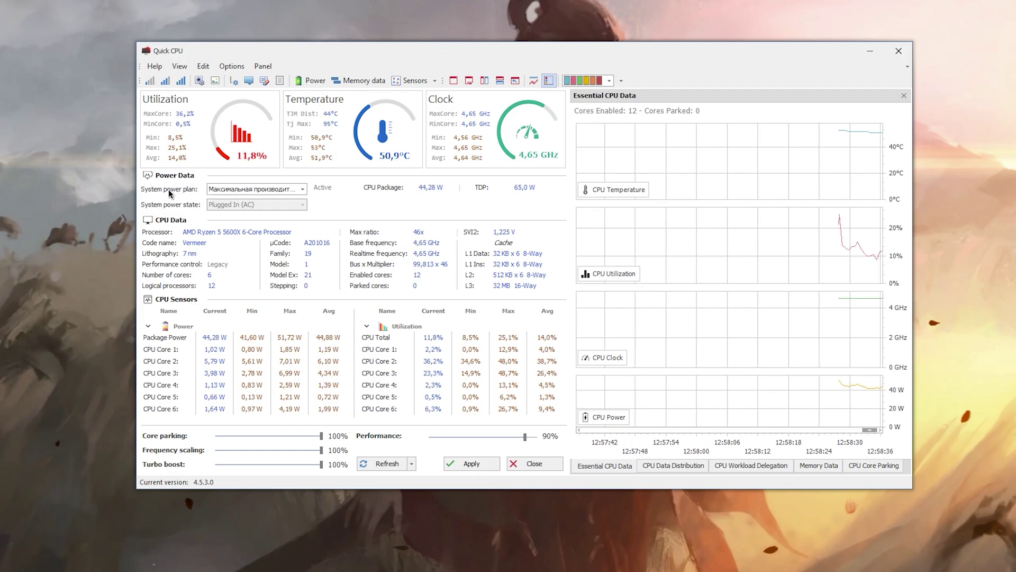
Step: Choose Максимальная производительность as the system power plan in Quick CPU and review the other available plans
{"action": "left_click", "coordinate": [302, 189]}
{"action": "left_click", "coordinate": [247, 208]}
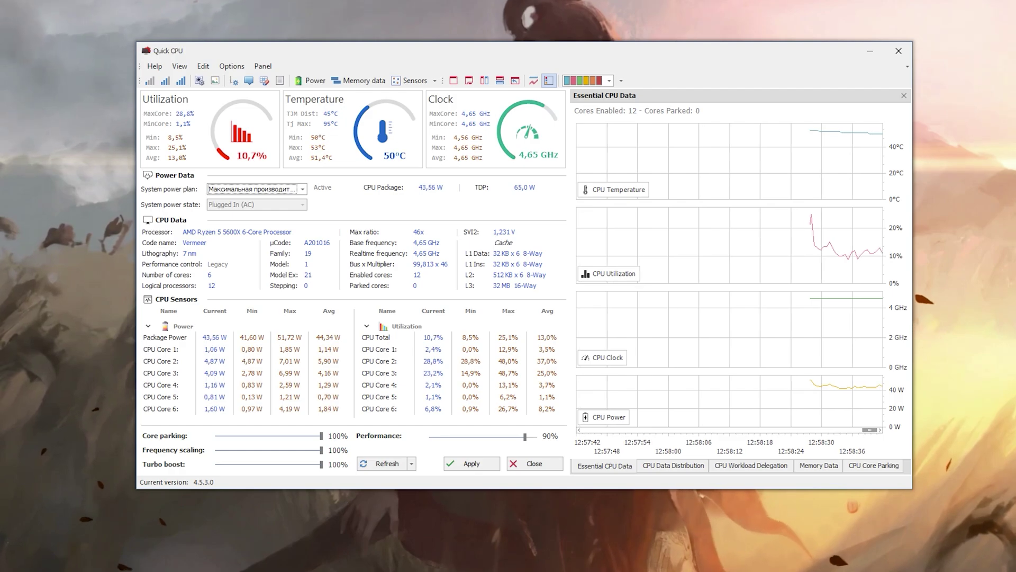
{"action": "left_click", "coordinate": [303, 191]}
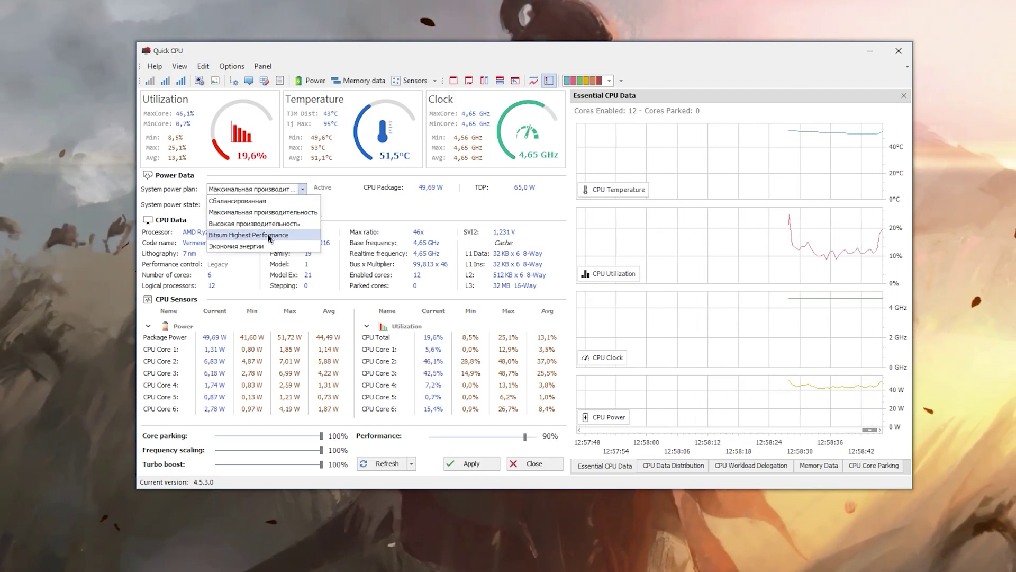
Step: Set the Performance level to 100% in Quick CPU and apply the change
{"action": "left_click", "coordinate": [531, 445]}
{"action": "left_click_drag", "start_coordinate": [525, 437], "coordinate": [535, 437]}
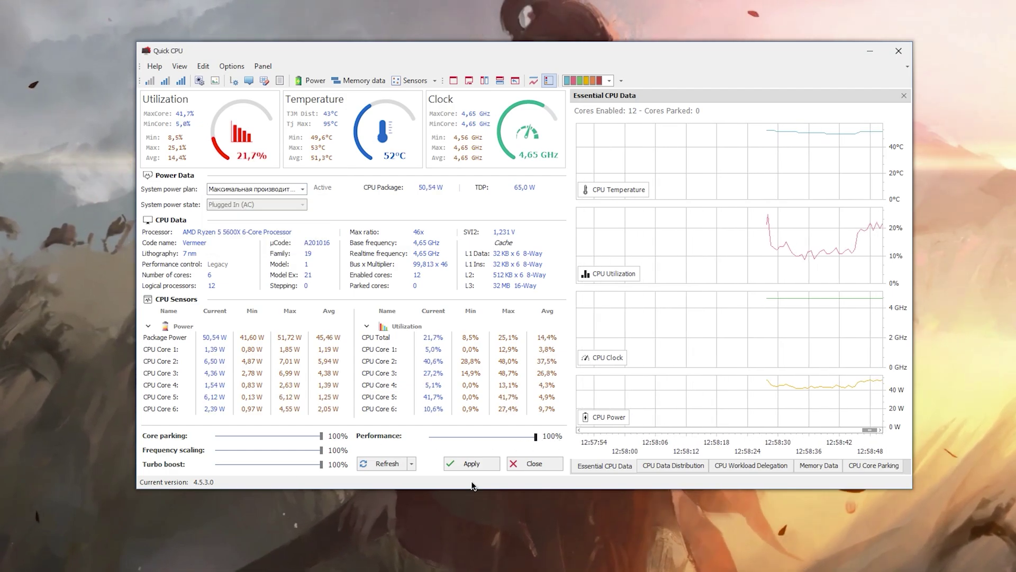
{"action": "left_click", "coordinate": [473, 464]}
{"action": "left_click", "coordinate": [598, 302]}
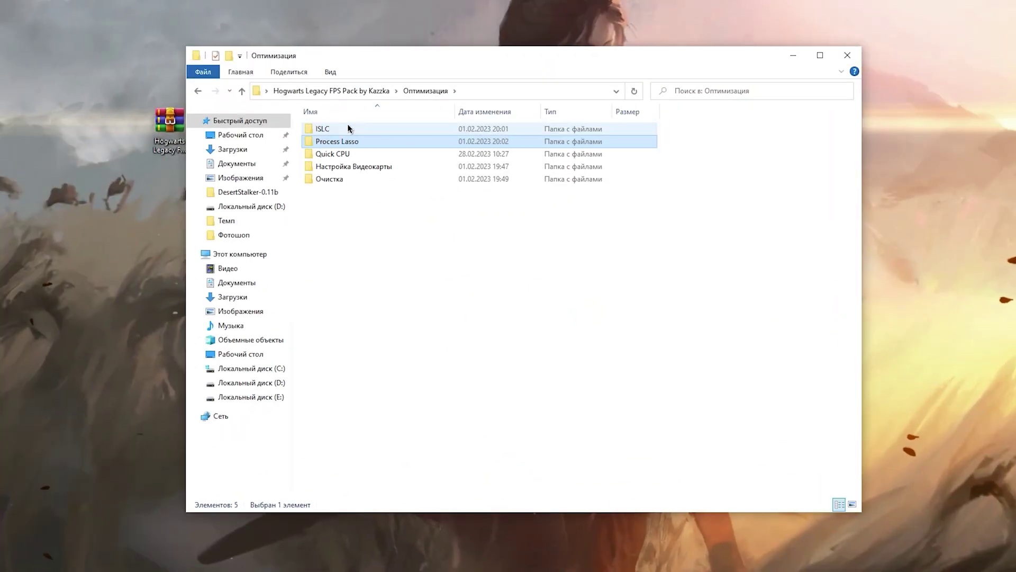
Step: Launch Intelligent standby list cleaner from the ISLC folder as administrator and set the free memory threshold to 8192 MB
{"action": "double_click", "coordinate": [348, 128]}
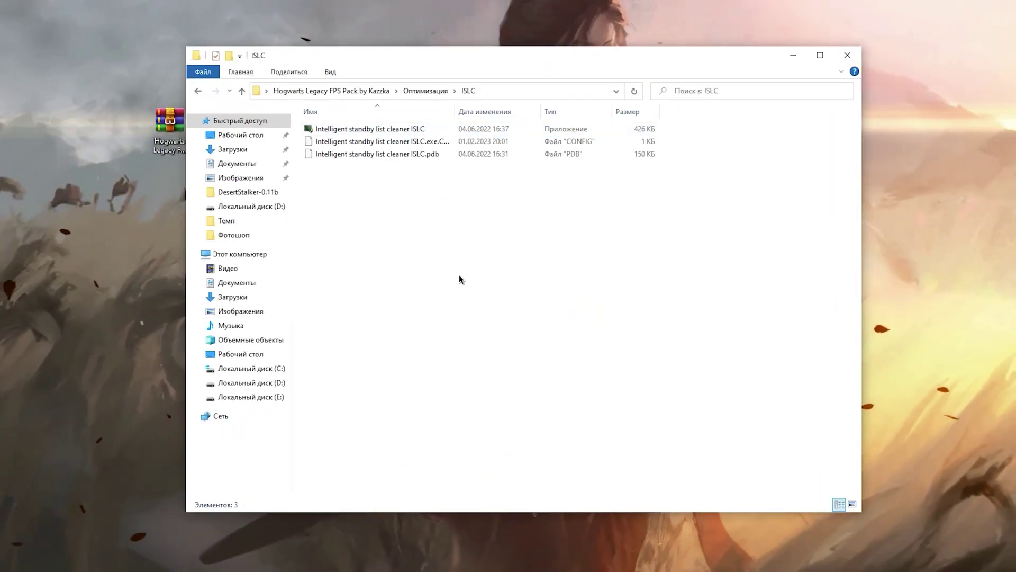
{"action": "right_click", "coordinate": [414, 131]}
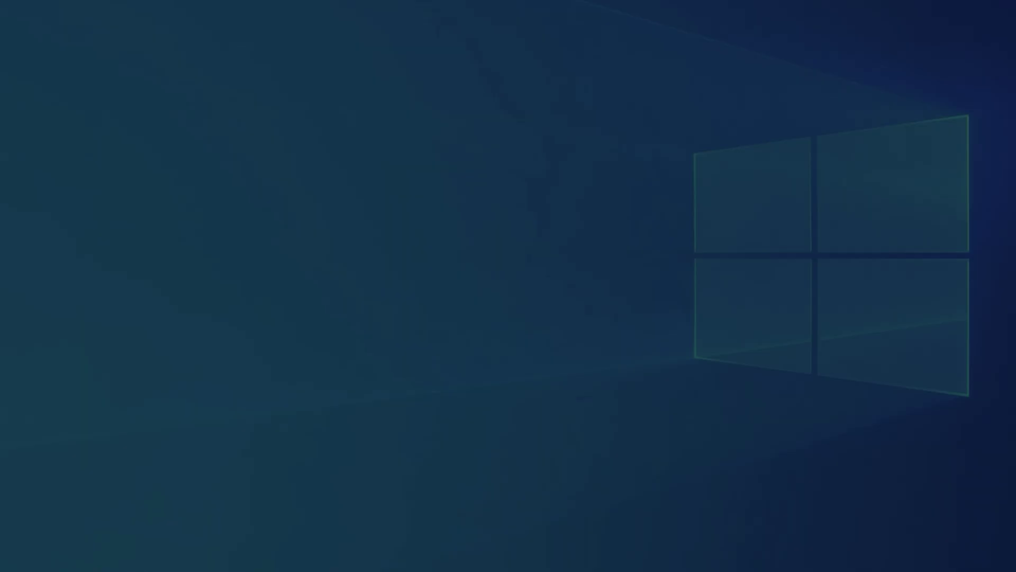
{"action": "left_click", "coordinate": [445, 310]}
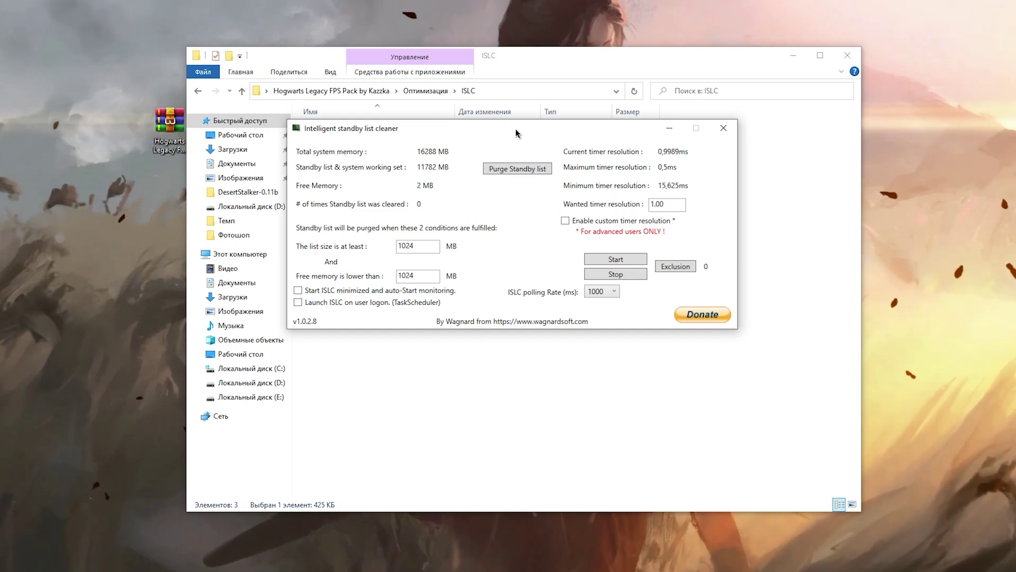
{"action": "left_click_drag", "start_coordinate": [415, 280], "coordinate": [293, 272]}
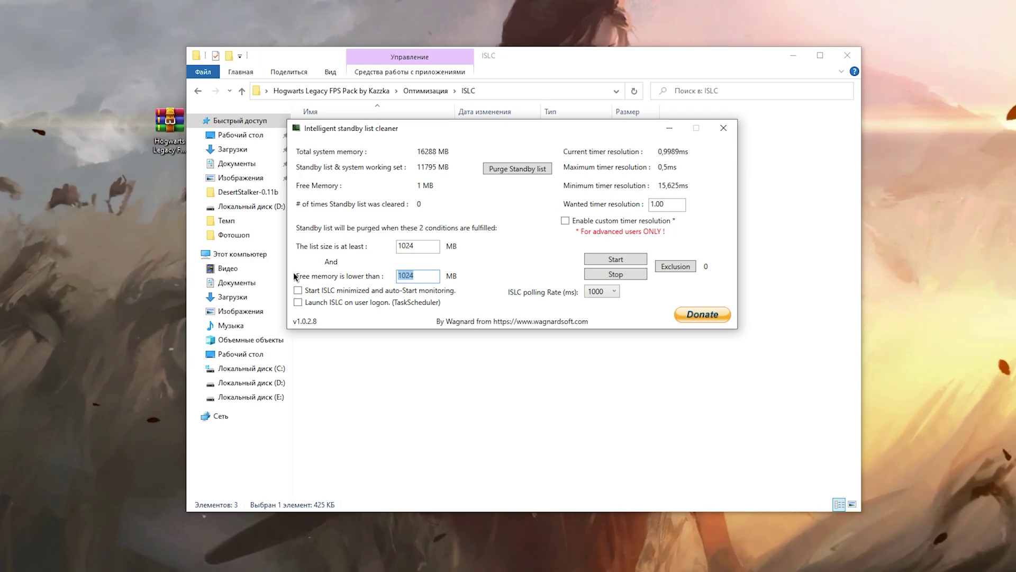
{"action": "type", "text": "8192"}
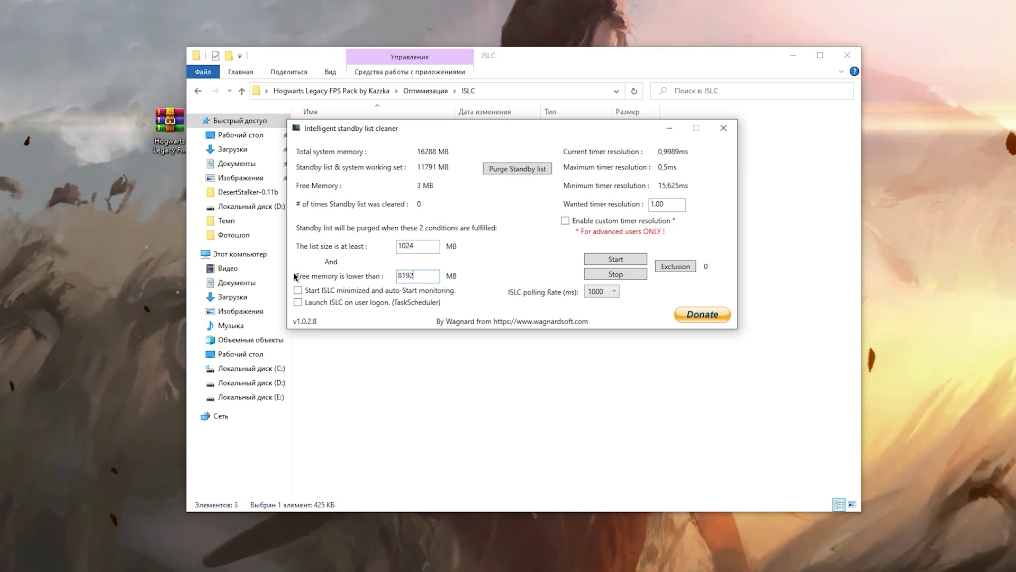
Step: Try 4096 MB as the free memory threshold in ISLC, and return it to 8192 MB
{"action": "key", "text": "BackSpace"}
{"action": "key", "text": "BackSpace"}
{"action": "key", "text": "BackSpace"}
{"action": "key", "text": "BackSpace"}
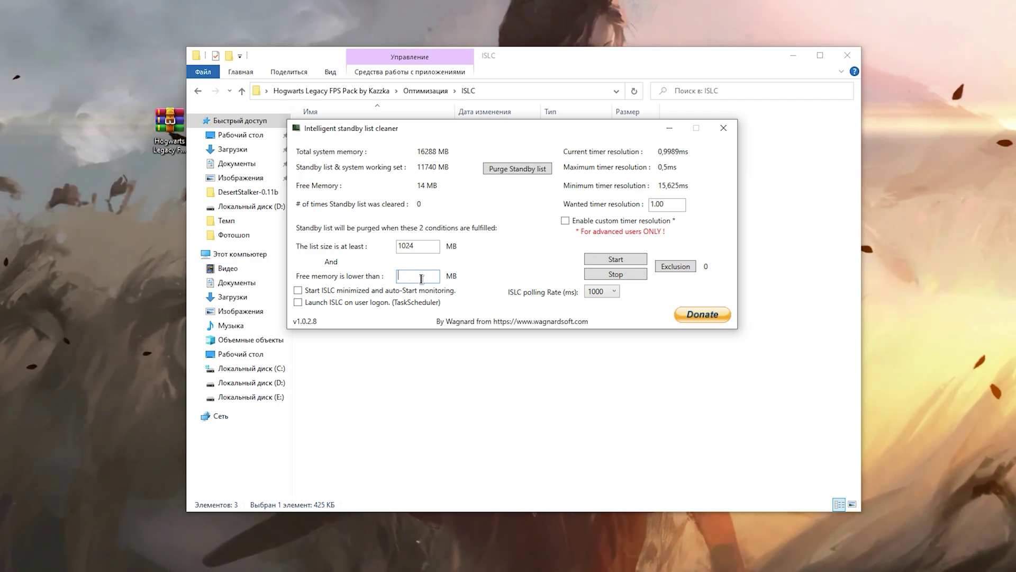
{"action": "type", "text": "4096"}
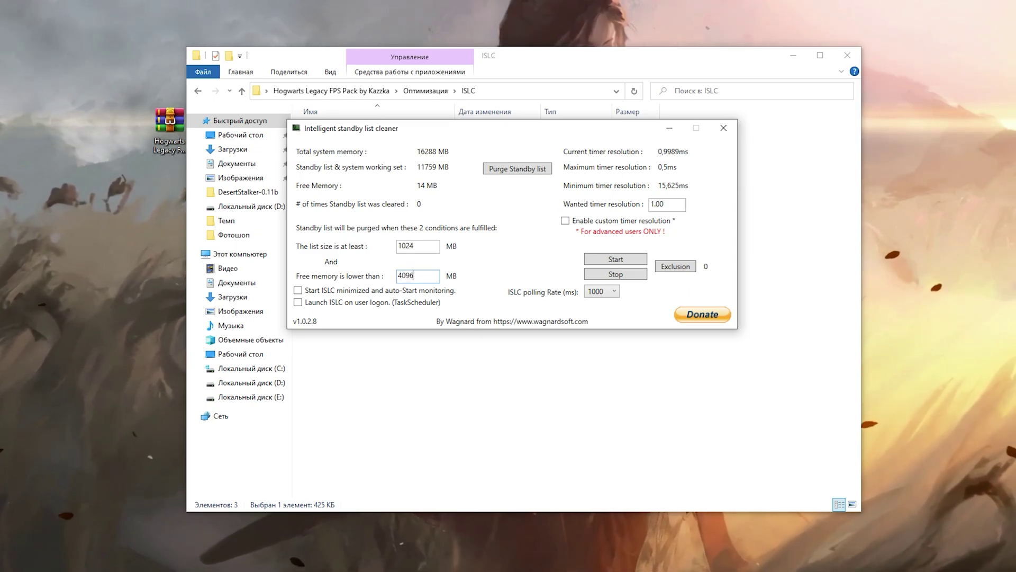
{"action": "key", "text": "BackSpace"}
{"action": "key", "text": "BackSpace"}
{"action": "key", "text": "BackSpace"}
{"action": "key", "text": "BackSpace"}
{"action": "type", "text": "8192"}
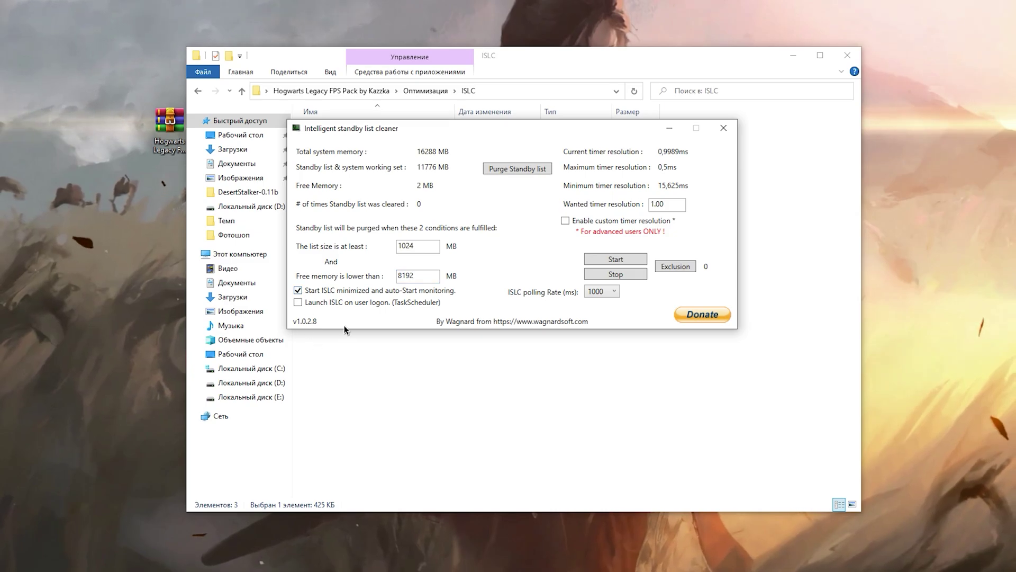
Step: Enable minimized auto-start monitoring and launch on user logon in ISLC, and enable a custom timer resolution of 0.50
{"action": "left_click", "coordinate": [326, 304]}
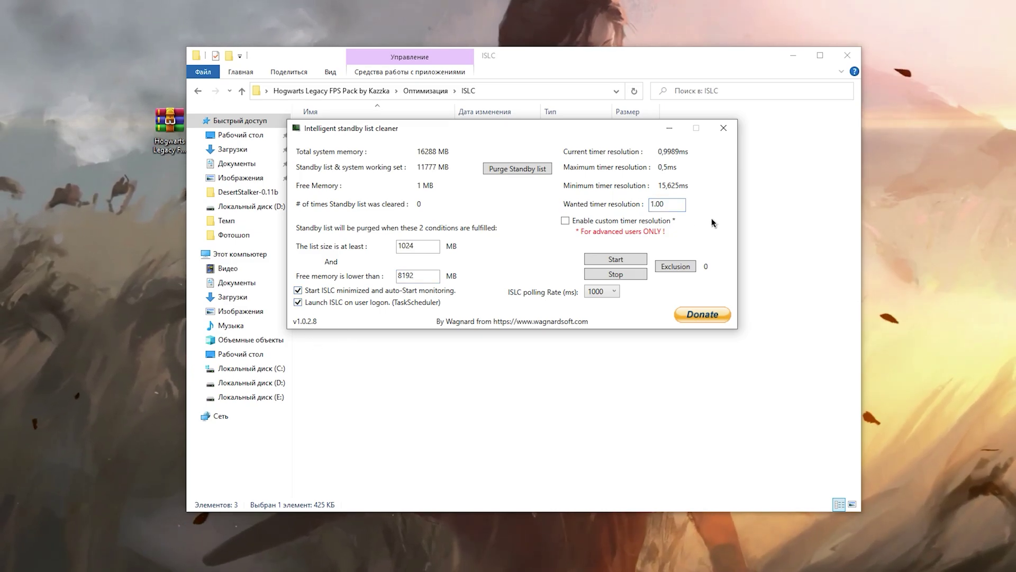
{"action": "type", "text": "00"}
{"action": "left_click", "coordinate": [565, 220]}
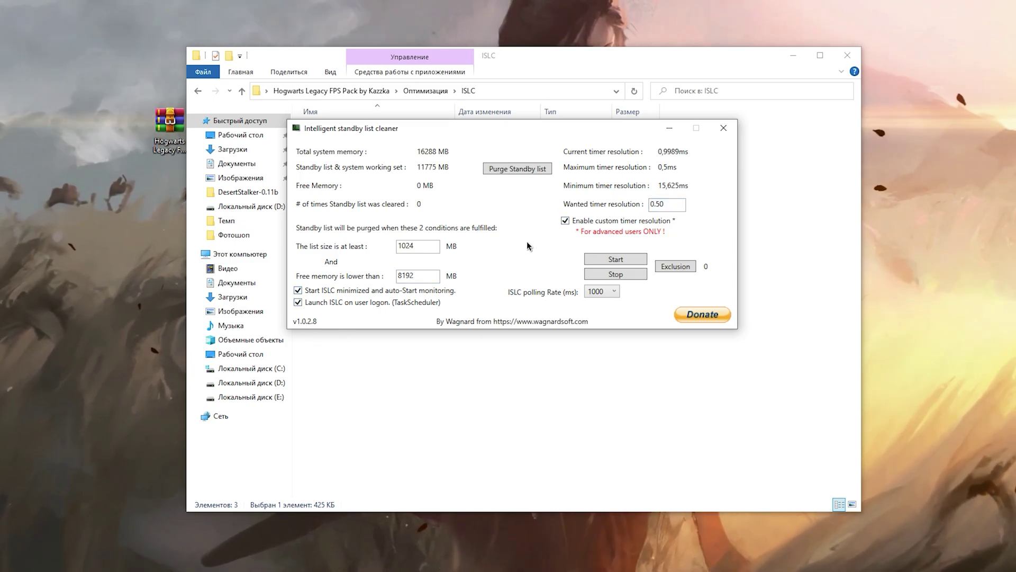
Step: Set the ISLC polling rate to 500 ms and start the standby list monitoring
{"action": "left_click", "coordinate": [598, 292]}
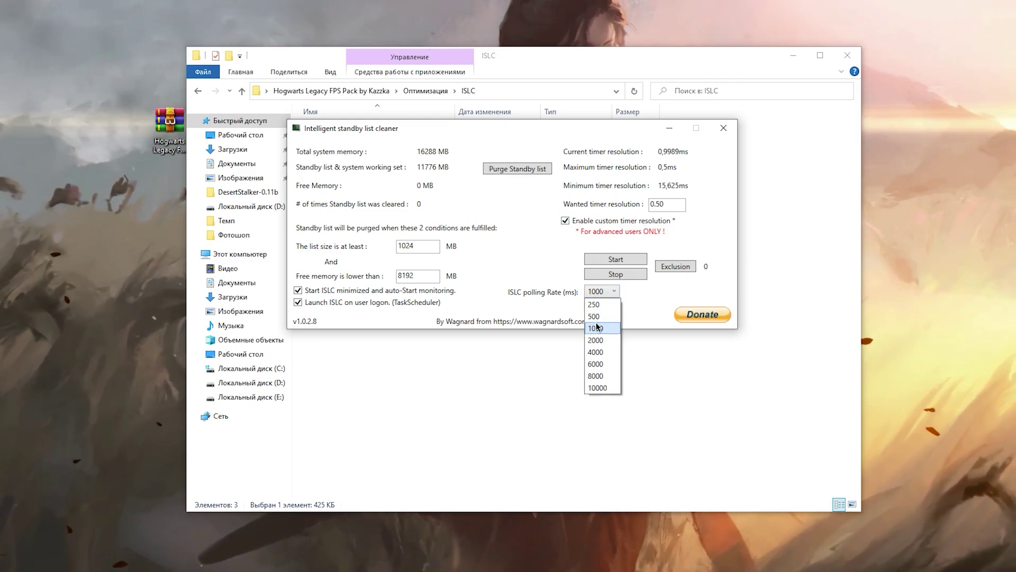
{"action": "left_click", "coordinate": [593, 316]}
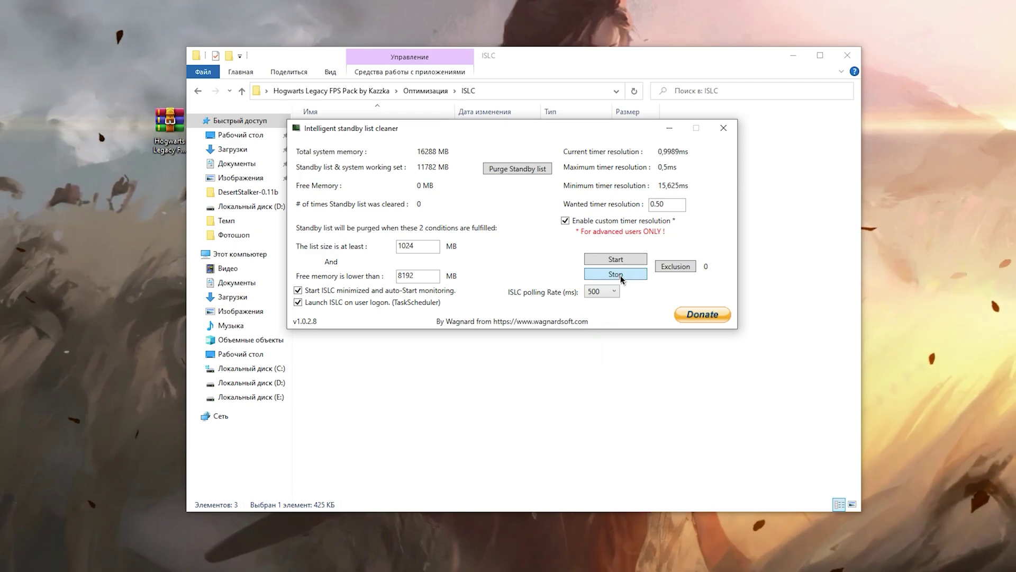
{"action": "left_click", "coordinate": [627, 259]}
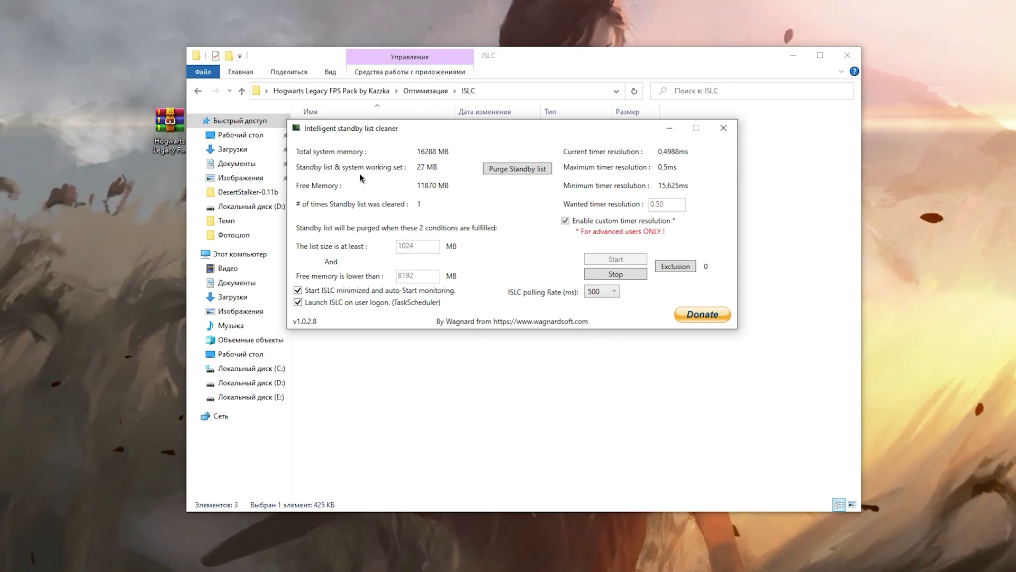
{"action": "left_click", "coordinate": [356, 291]}
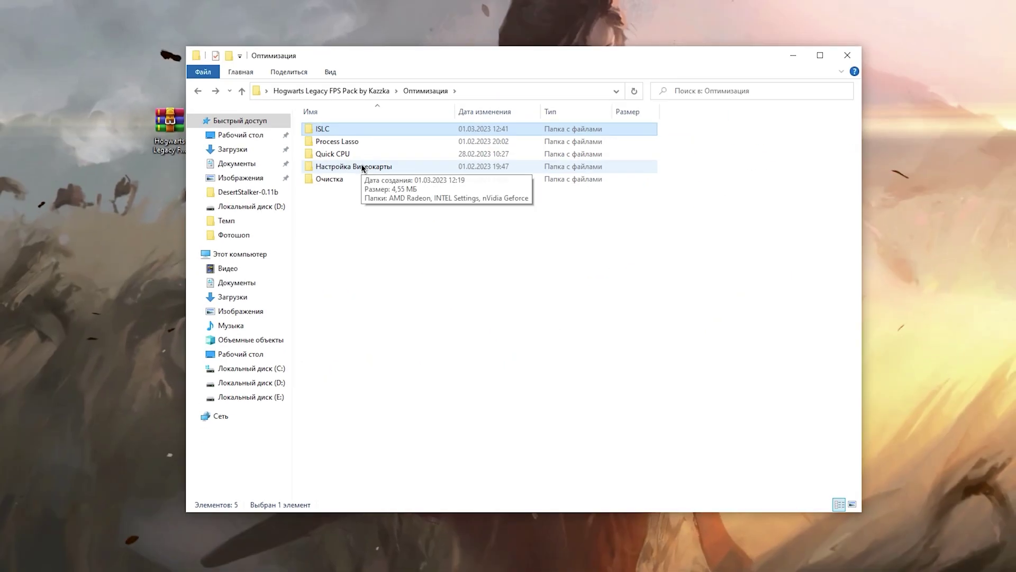
Step: Review the driver shortcuts and settings screenshots in the AMD Radeon folder inside Настройка Видеокарты
{"action": "double_click", "coordinate": [362, 166]}
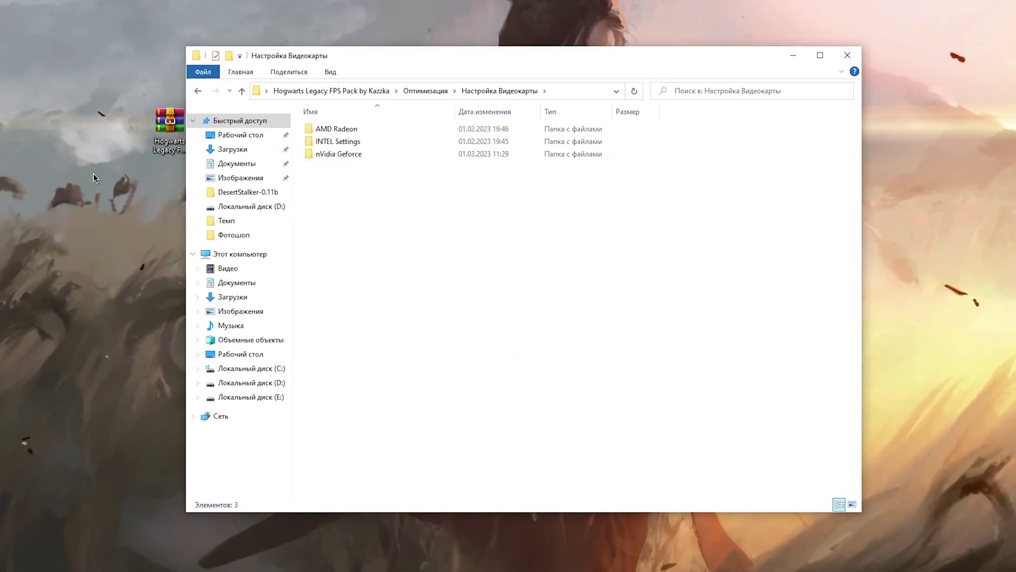
{"action": "left_click_drag", "start_coordinate": [360, 200], "coordinate": [353, 109]}
{"action": "double_click", "coordinate": [346, 130]}
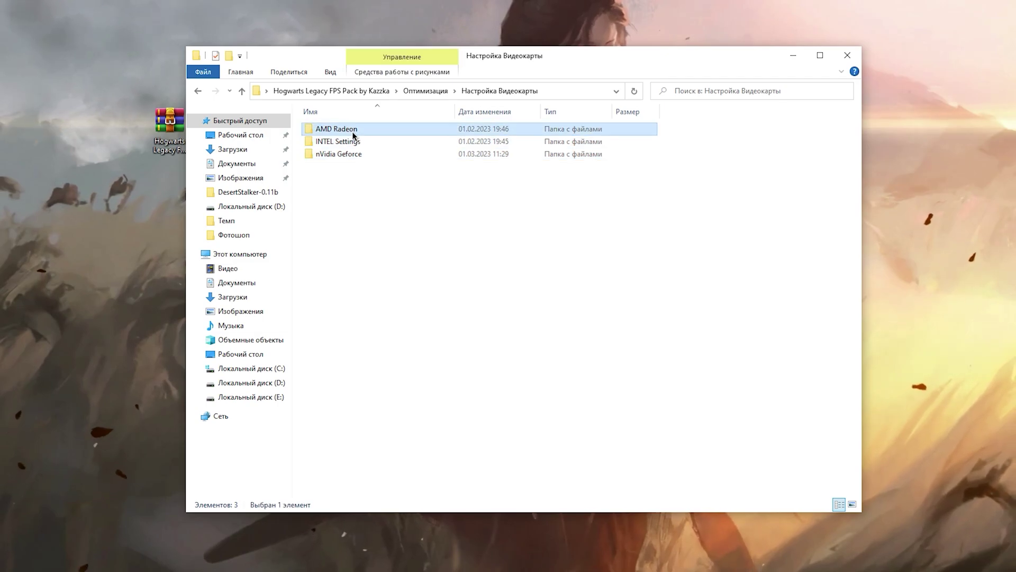
{"action": "left_click_drag", "start_coordinate": [332, 252], "coordinate": [751, 153]}
{"action": "left_click", "coordinate": [584, 267]}
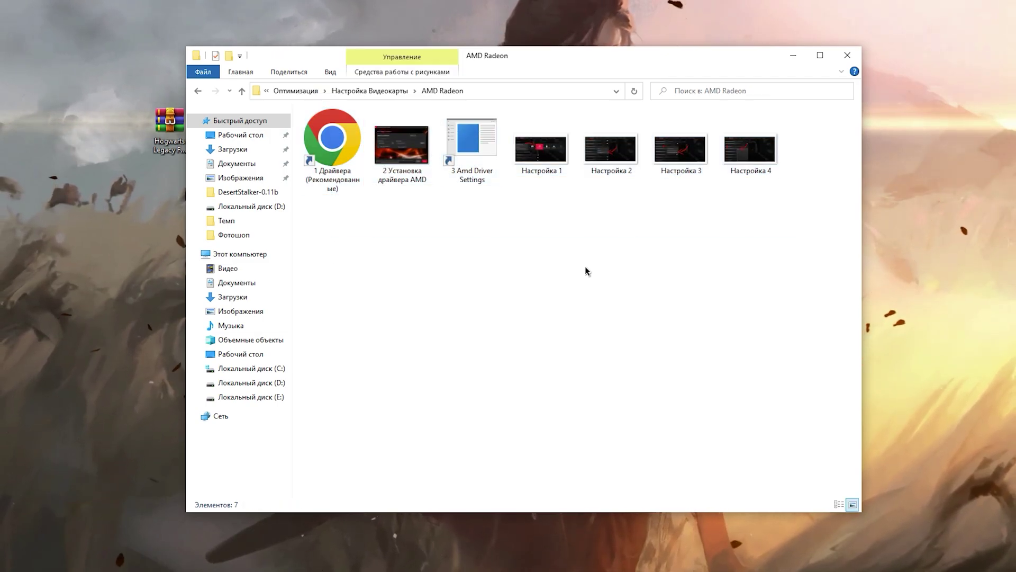
{"action": "left_click", "coordinate": [335, 161]}
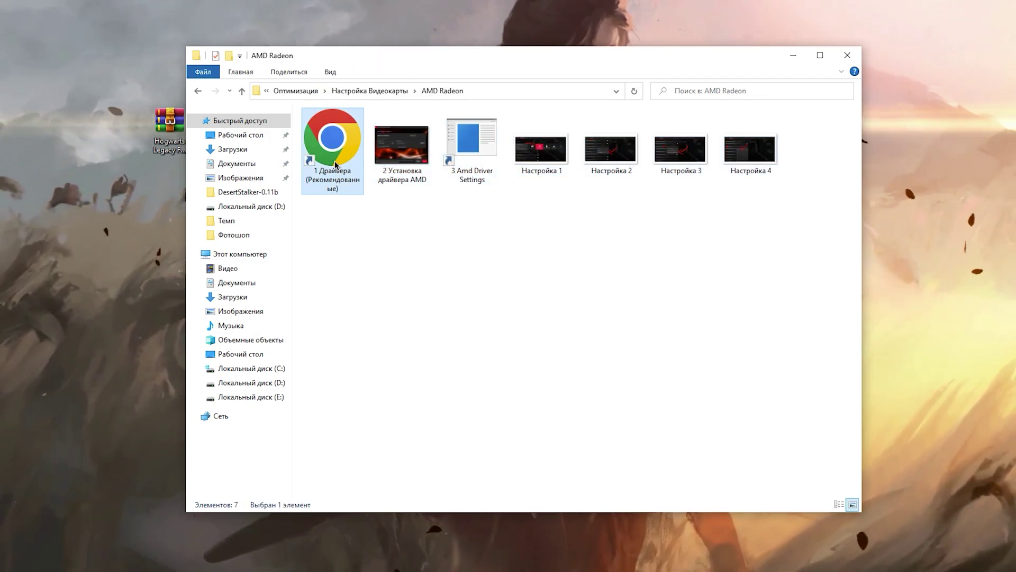
{"action": "left_click", "coordinate": [411, 162]}
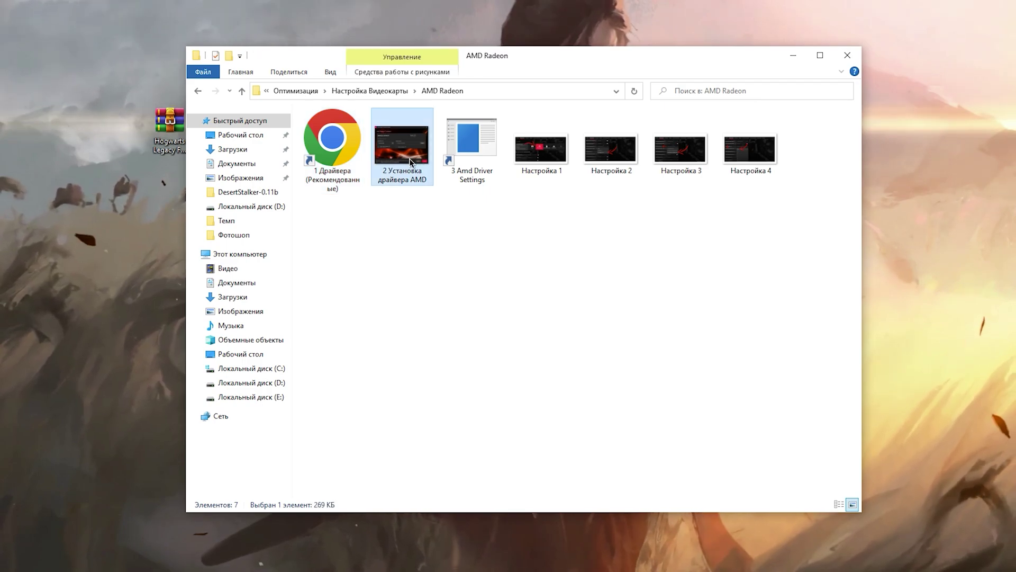
{"action": "left_click", "coordinate": [476, 166]}
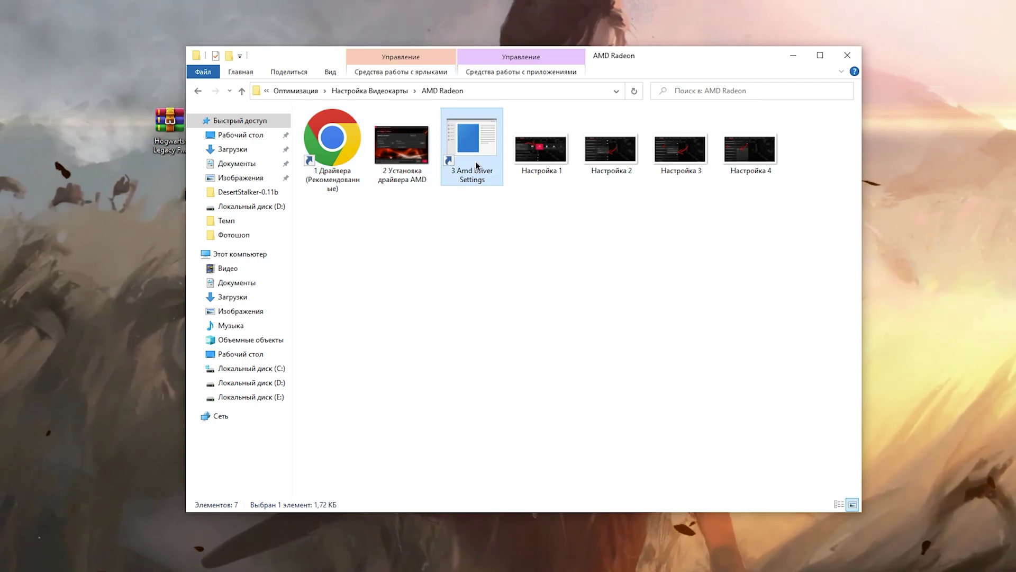
{"action": "left_click", "coordinate": [531, 279]}
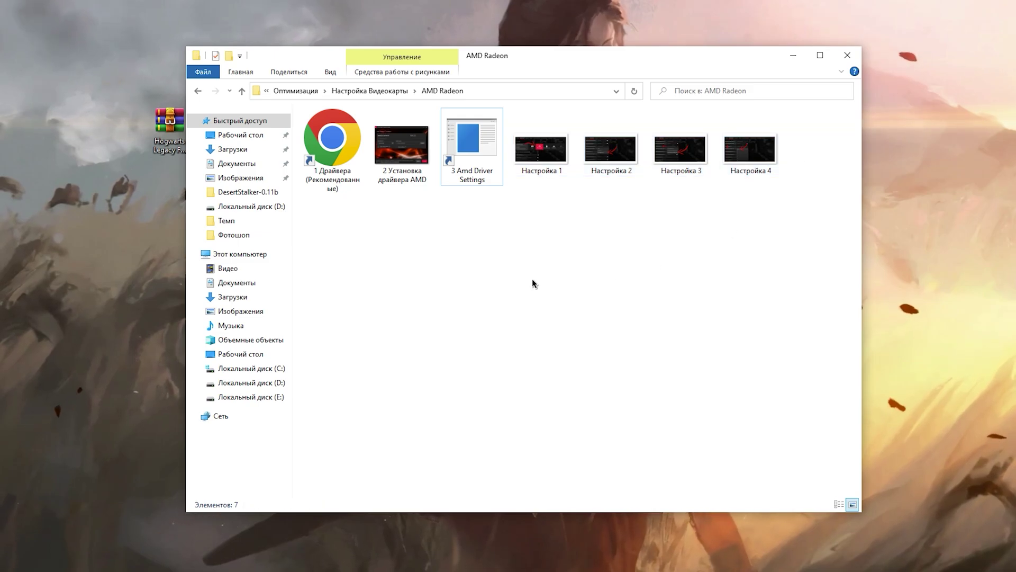
{"action": "key", "text": "alt+Up"}
Step: Look through the contents of the INTEL Settings folder and return to Настройка Видеокарты
{"action": "double_click", "coordinate": [344, 140]}
{"action": "left_click_drag", "start_coordinate": [329, 230], "coordinate": [476, 159]}
{"action": "key", "text": "alt+Up"}
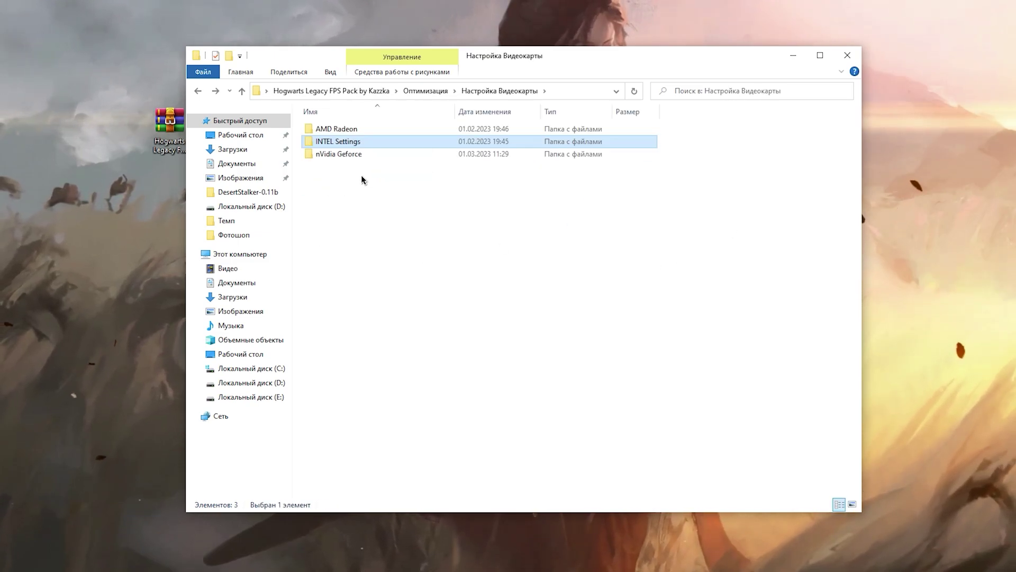
Step: Open the nVidia Geforce folder and review its driver link, Nvidia Driver Settings shortcut and Настройка 1–4 images
{"action": "double_click", "coordinate": [322, 152]}
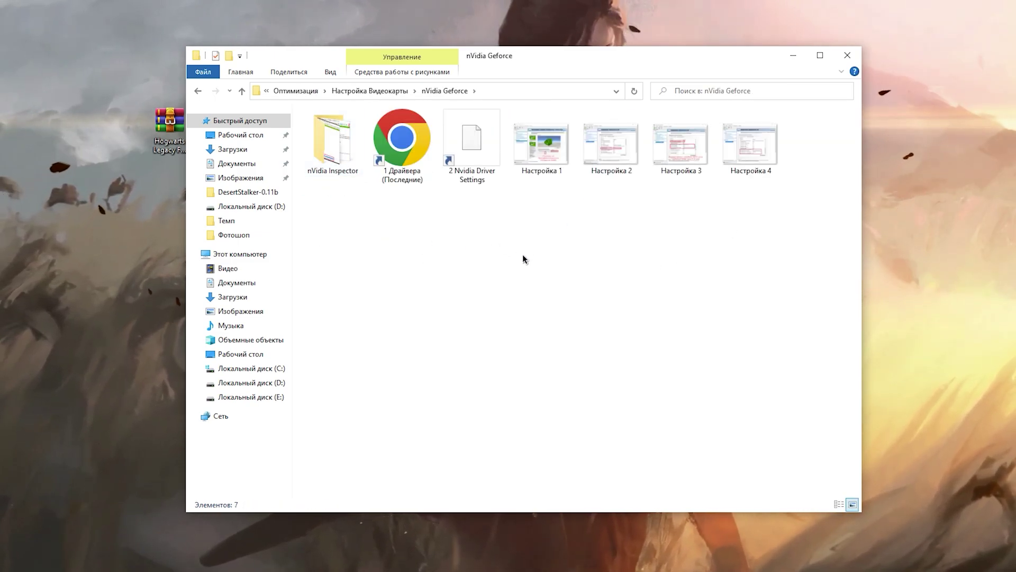
{"action": "left_click_drag", "start_coordinate": [544, 236], "coordinate": [768, 159]}
{"action": "left_click", "coordinate": [614, 268]}
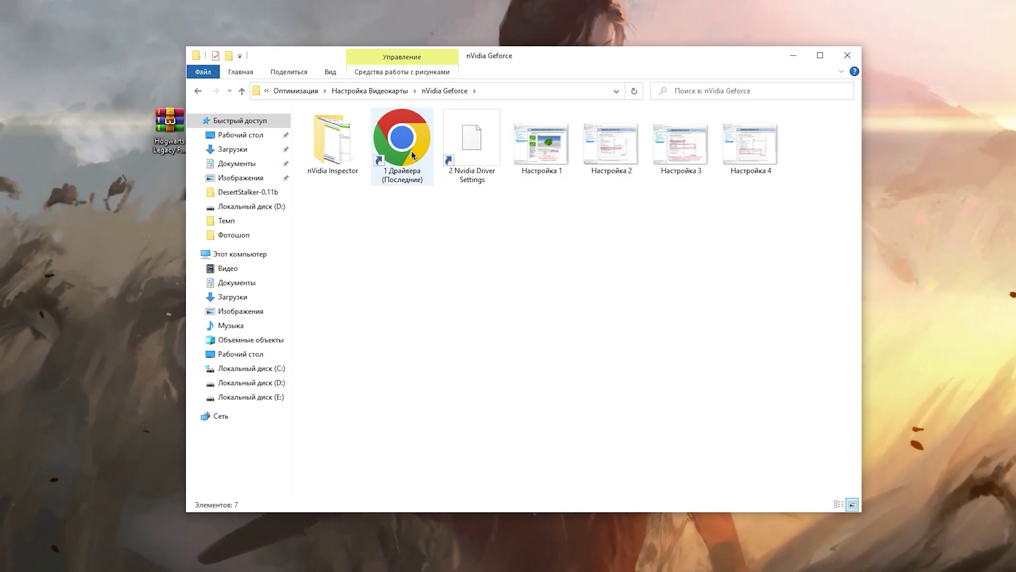
{"action": "left_click", "coordinate": [411, 151]}
{"action": "left_click", "coordinate": [466, 138]}
{"action": "left_click_drag", "start_coordinate": [553, 213], "coordinate": [791, 153]}
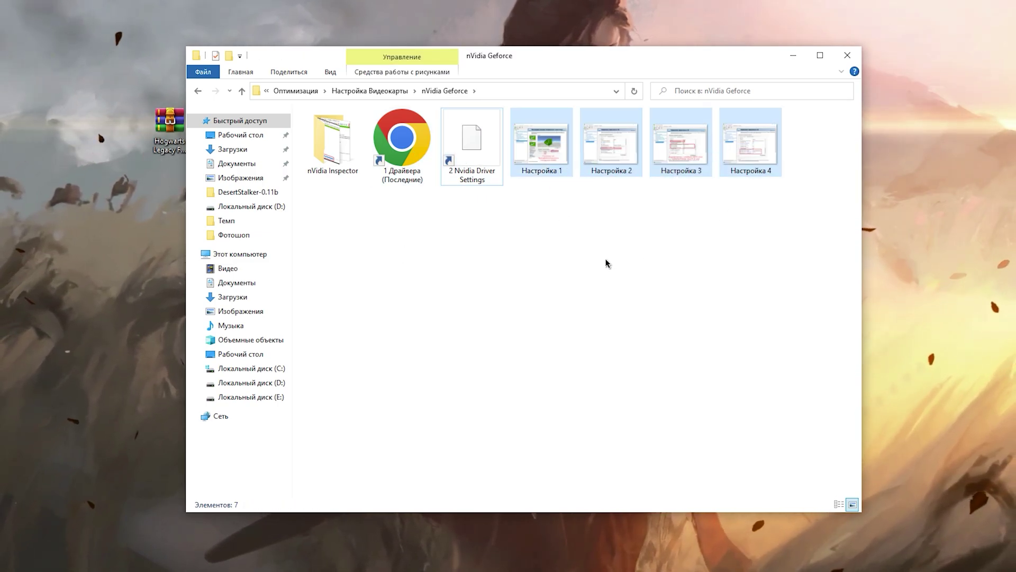
{"action": "left_click", "coordinate": [607, 263]}
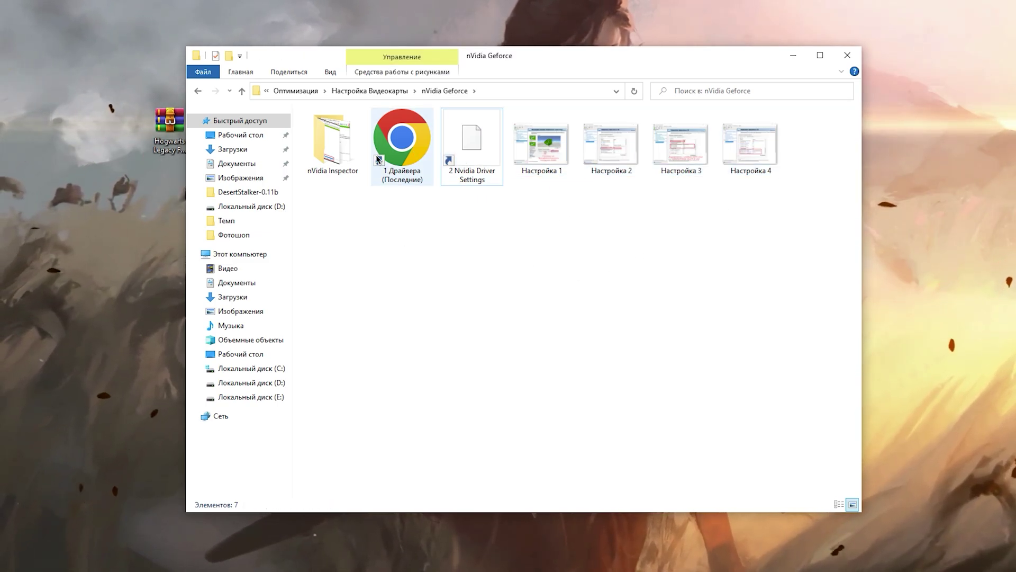
Step: Run nvidiaProfileInspector from the nVidia Inspector folder as administrator, allowing it to make changes to the device
{"action": "double_click", "coordinate": [342, 147]}
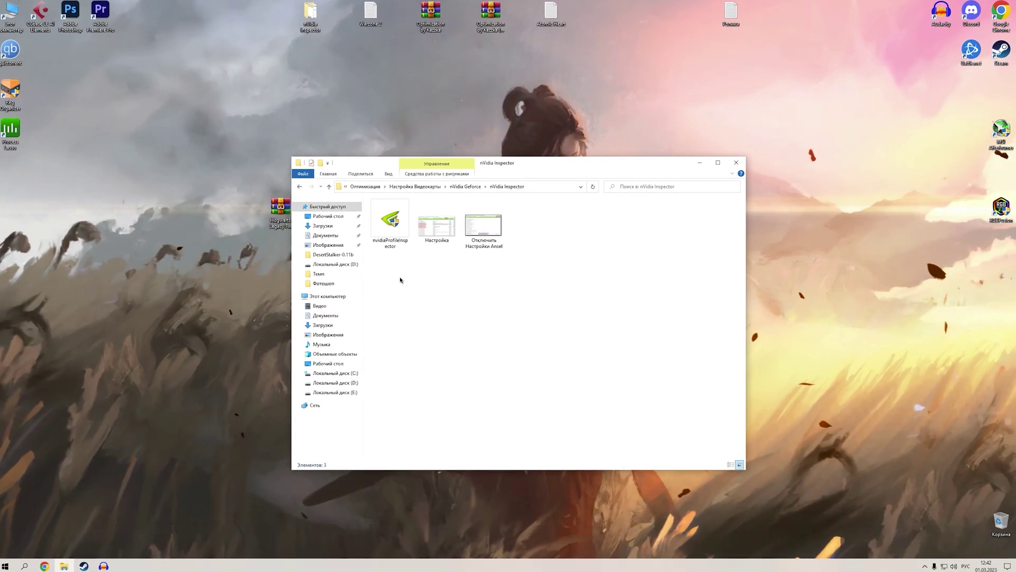
{"action": "left_click_drag", "start_coordinate": [388, 274], "coordinate": [496, 245]}
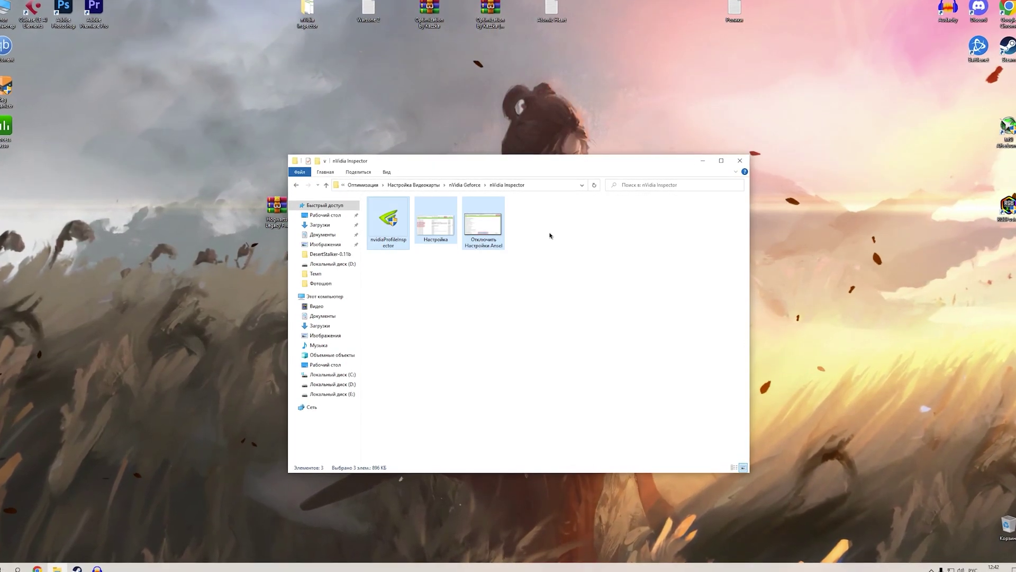
{"action": "left_click", "coordinate": [395, 240]}
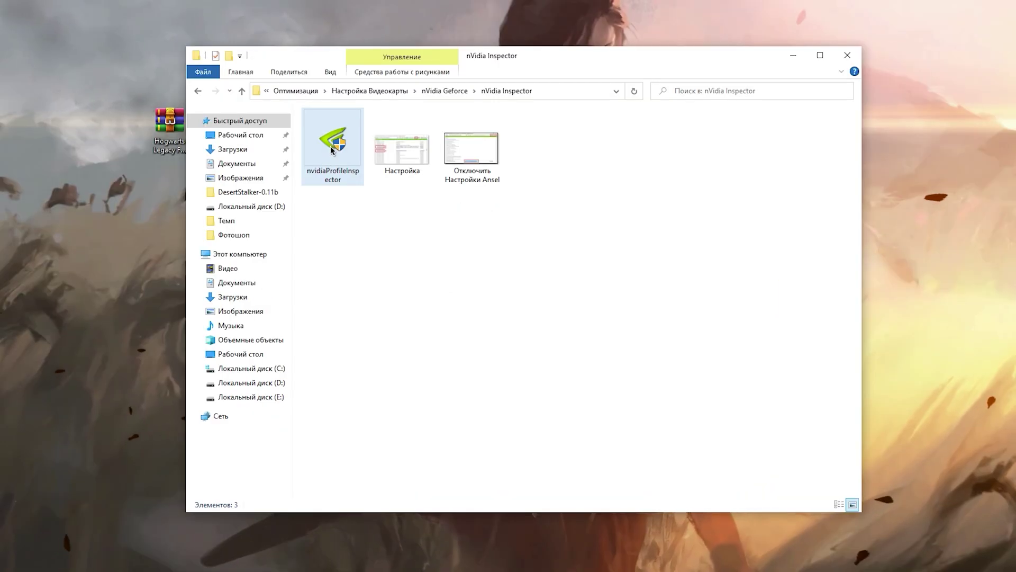
{"action": "right_click", "coordinate": [334, 146]}
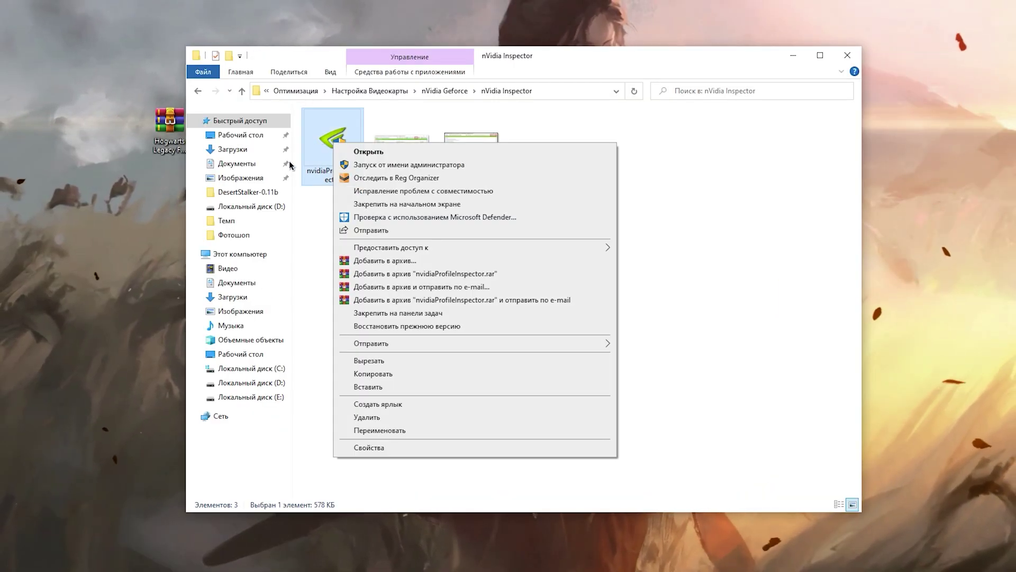
{"action": "left_click", "coordinate": [382, 165]}
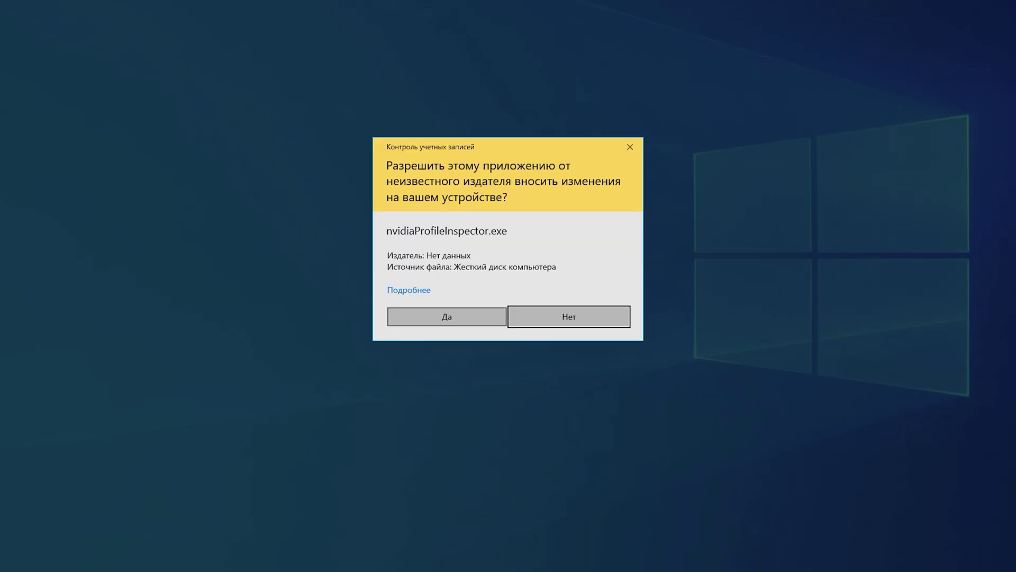
{"action": "left_click", "coordinate": [448, 317]}
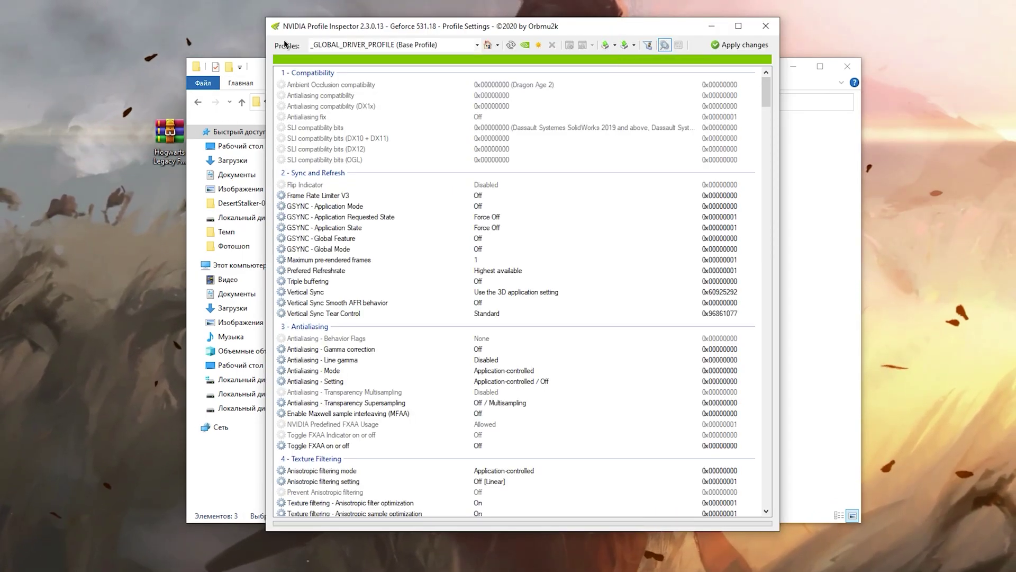
Step: Search the driver profiles for "hogwa" and load the Hogwarts Legacy profile in NVIDIA Profile Inspector
{"action": "left_click", "coordinate": [451, 42]}
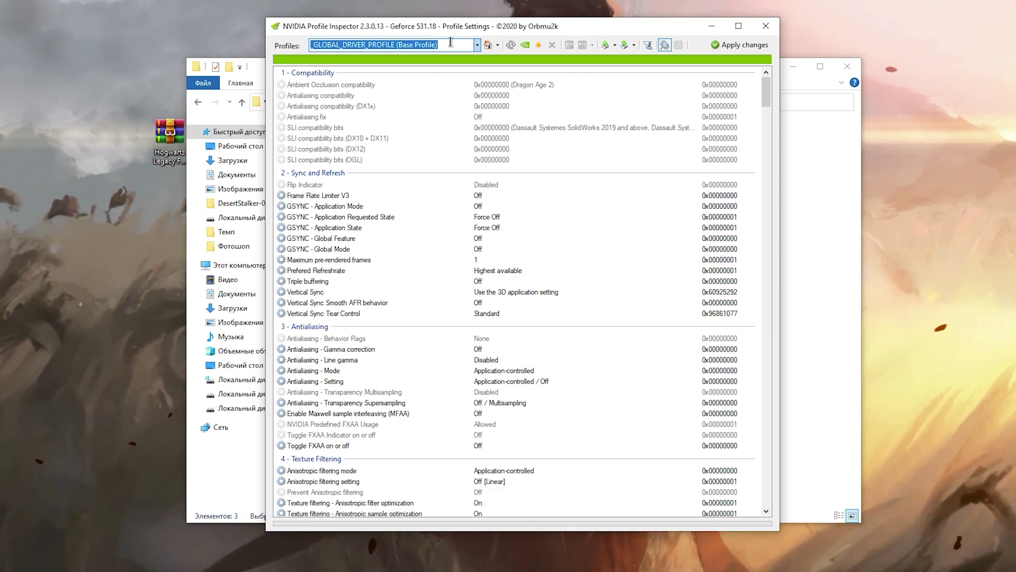
{"action": "type", "text": "hogwa"}
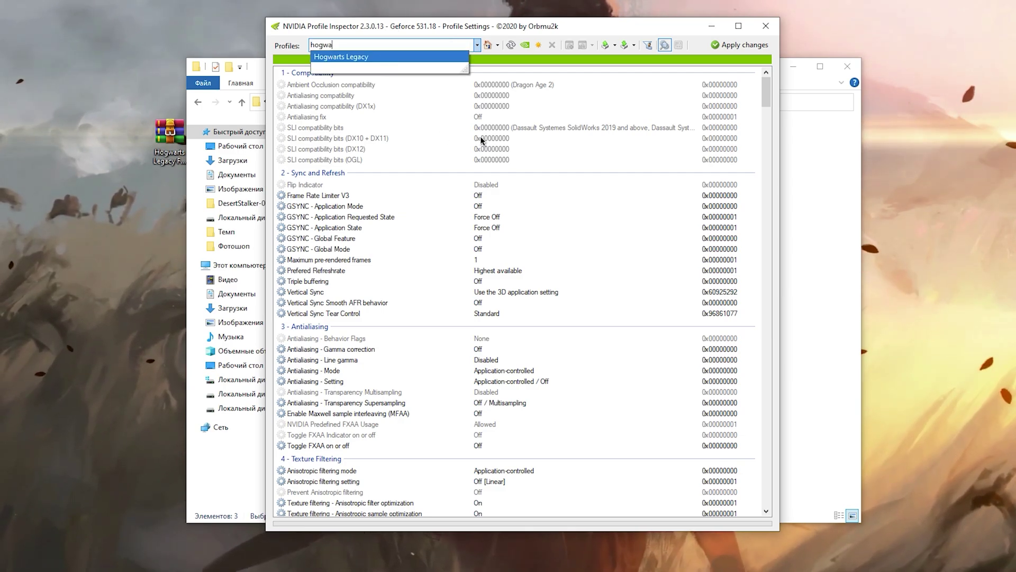
{"action": "left_click", "coordinate": [349, 58]}
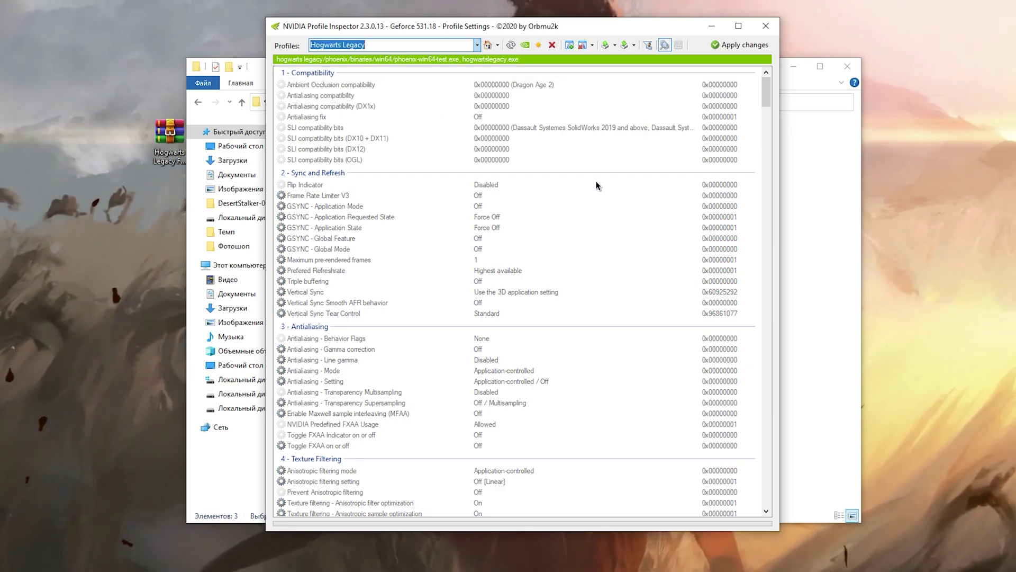
Step: Switch to the _GLOBAL_DRIVER_PROFILE (Base Profile) and view the reference image Отключить Настройки Ansel from the nVidia Inspector folder
{"action": "scroll", "coordinate": [513, 277], "scroll_direction": "down", "scroll_amount": 3}
{"action": "scroll", "coordinate": [513, 276], "scroll_direction": "up", "scroll_amount": 3}
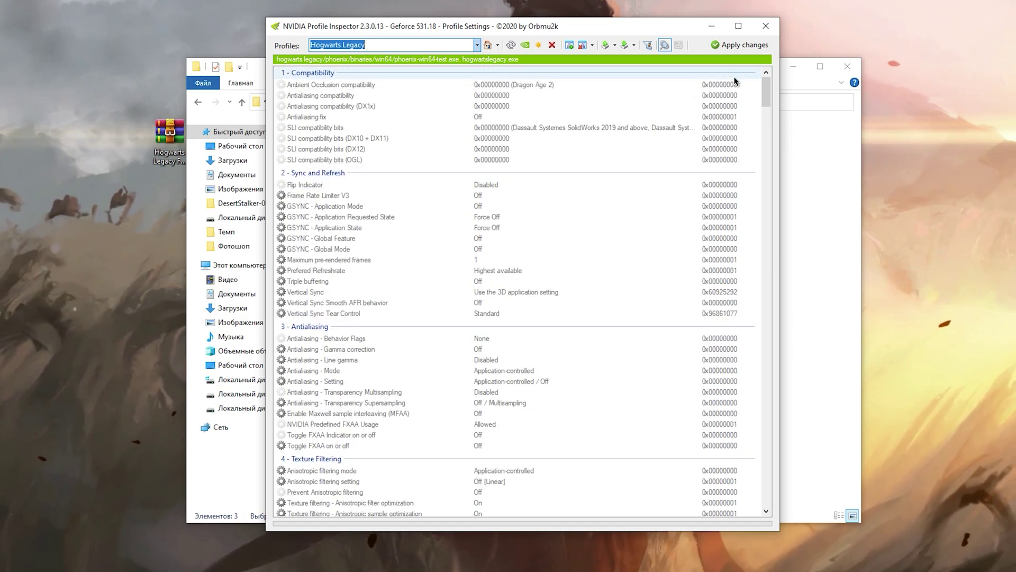
{"action": "key", "text": "Home"}
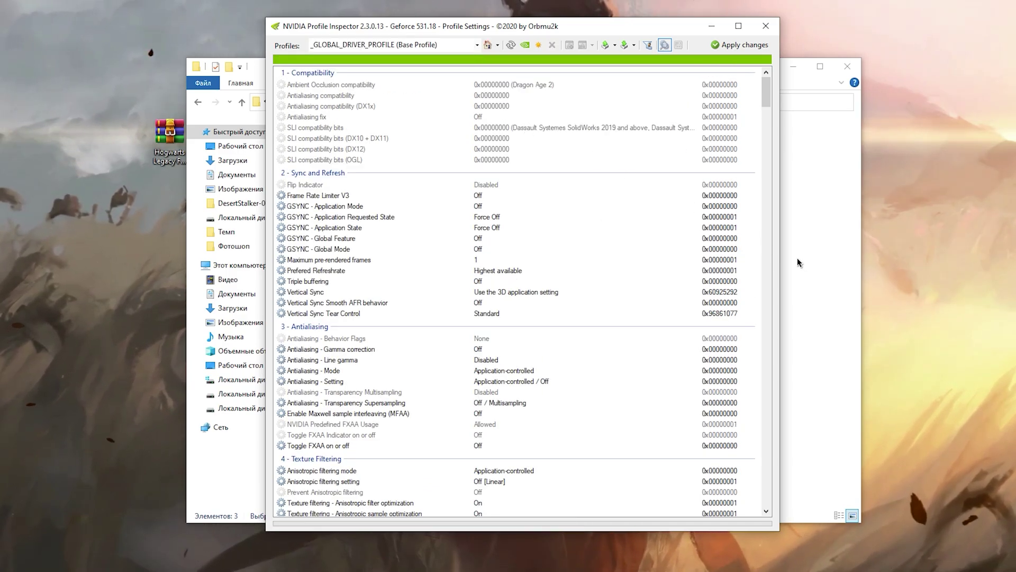
{"action": "left_click", "coordinate": [798, 259]}
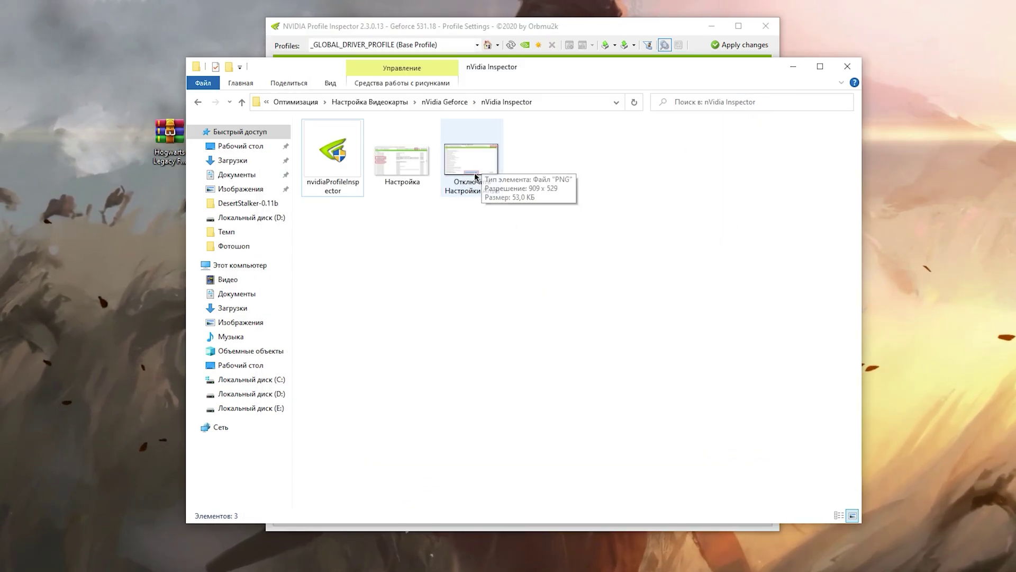
{"action": "double_click", "coordinate": [476, 177]}
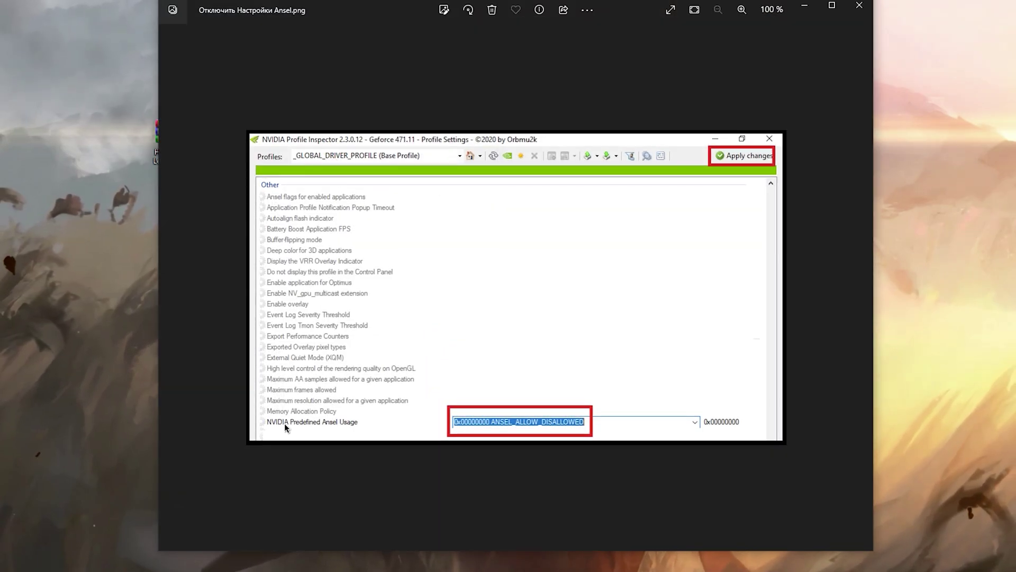
{"action": "key", "text": "alt+Tab"}
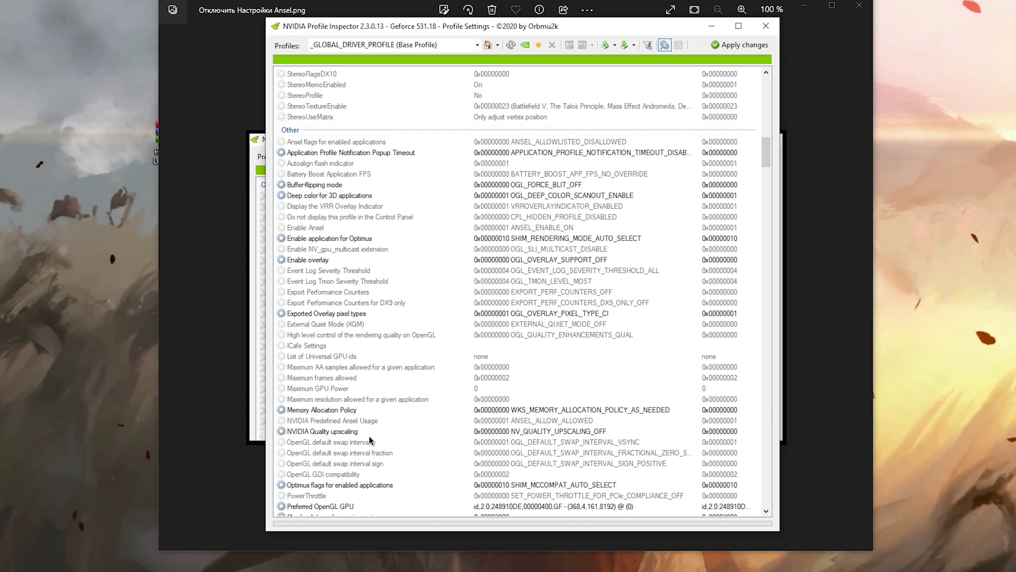
Step: Examine the values available for NVIDIA Predefined Ansel Usage in the base profile's Other section, including ANSEL_ALLOW_DISALLOWED
{"action": "left_click", "coordinate": [583, 420]}
{"action": "left_click", "coordinate": [693, 420]}
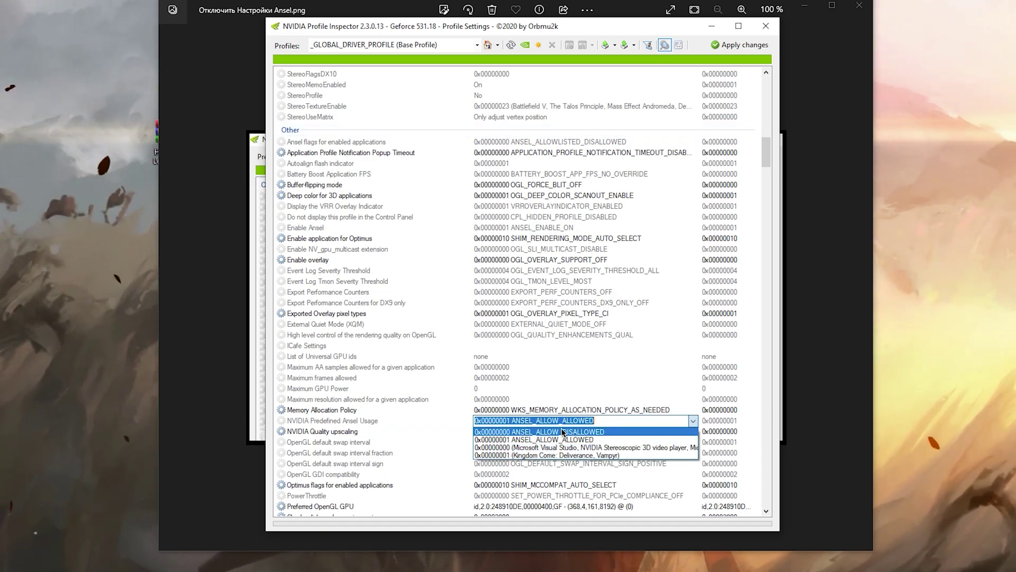
{"action": "left_click", "coordinate": [578, 420]}
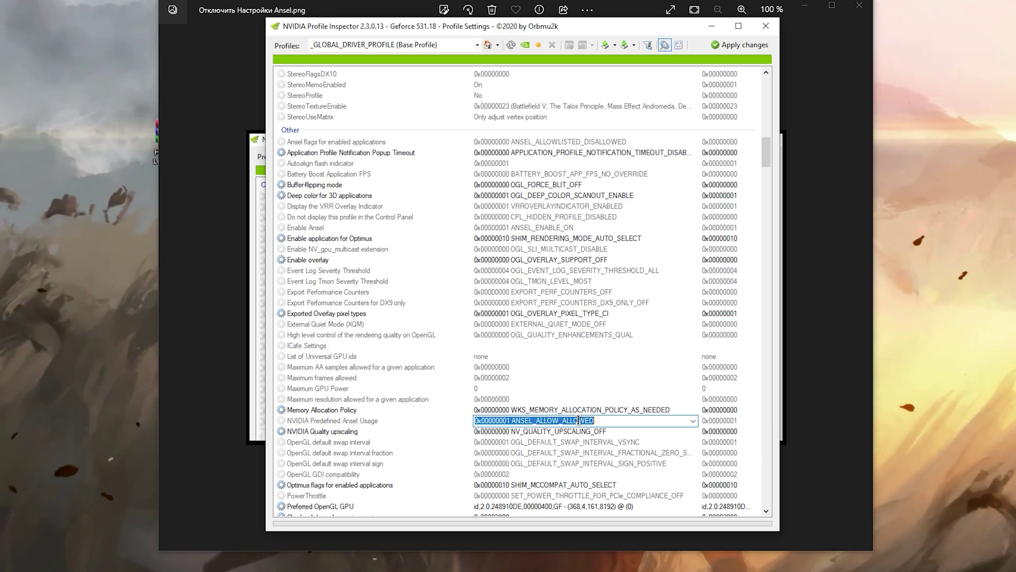
{"action": "scroll", "coordinate": [563, 312], "scroll_direction": "up", "scroll_amount": 20}
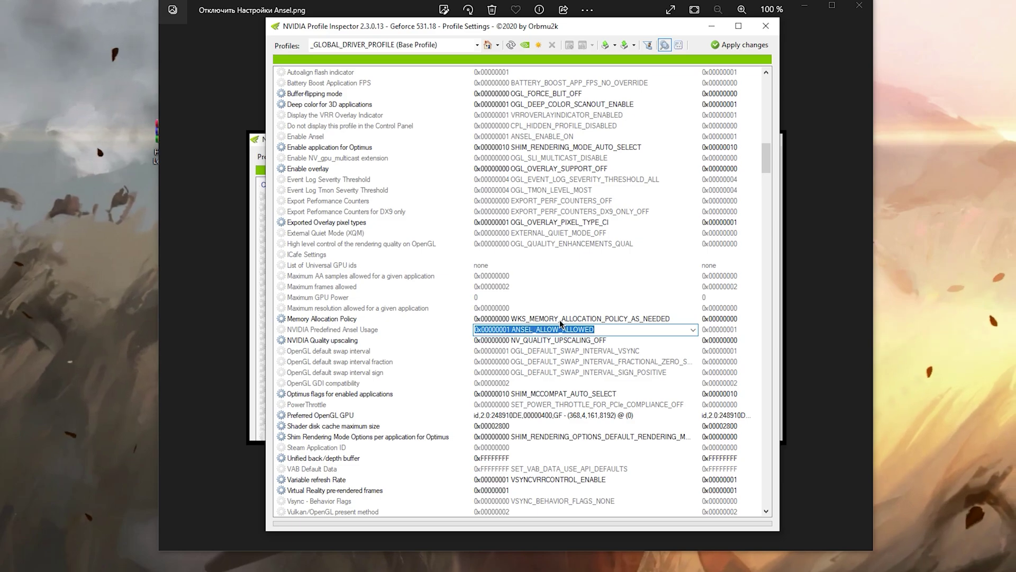
{"action": "left_click", "coordinate": [596, 329]}
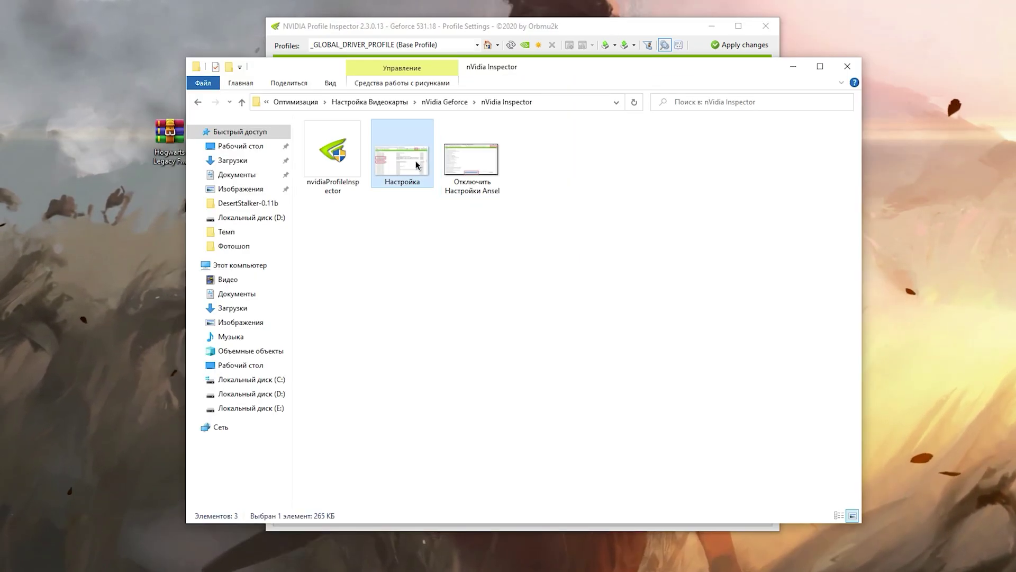
Step: View the Настройка reference image, close it and look through the base profile's settings in NVIDIA Profile Inspector
{"action": "double_click", "coordinate": [415, 160]}
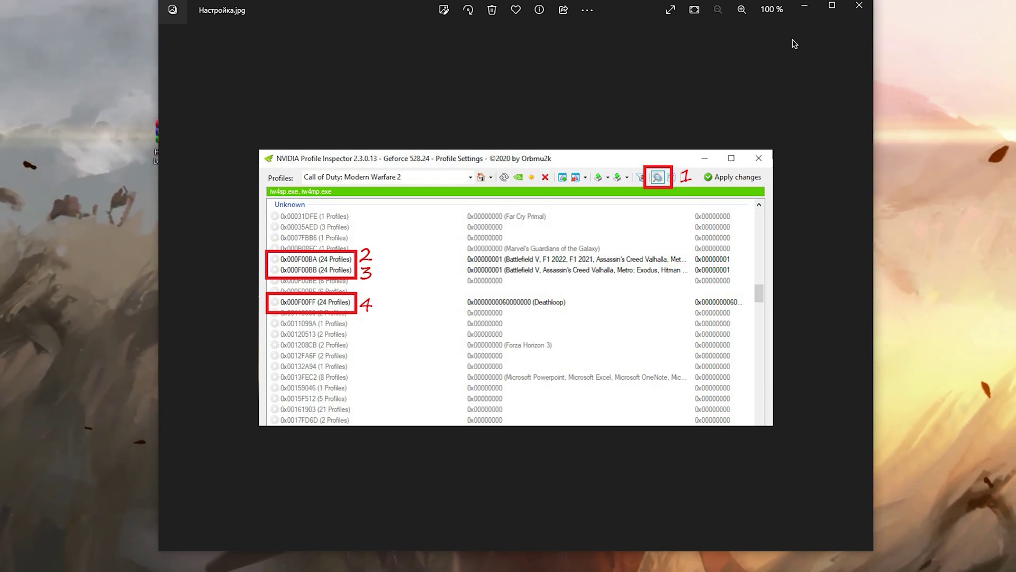
{"action": "left_click", "coordinate": [866, 6]}
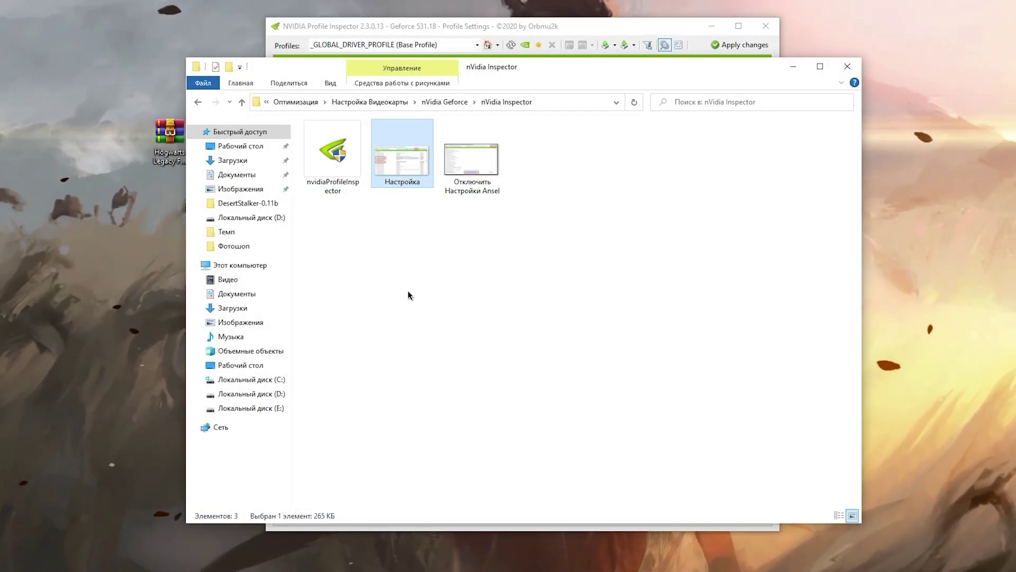
{"action": "left_click", "coordinate": [512, 16]}
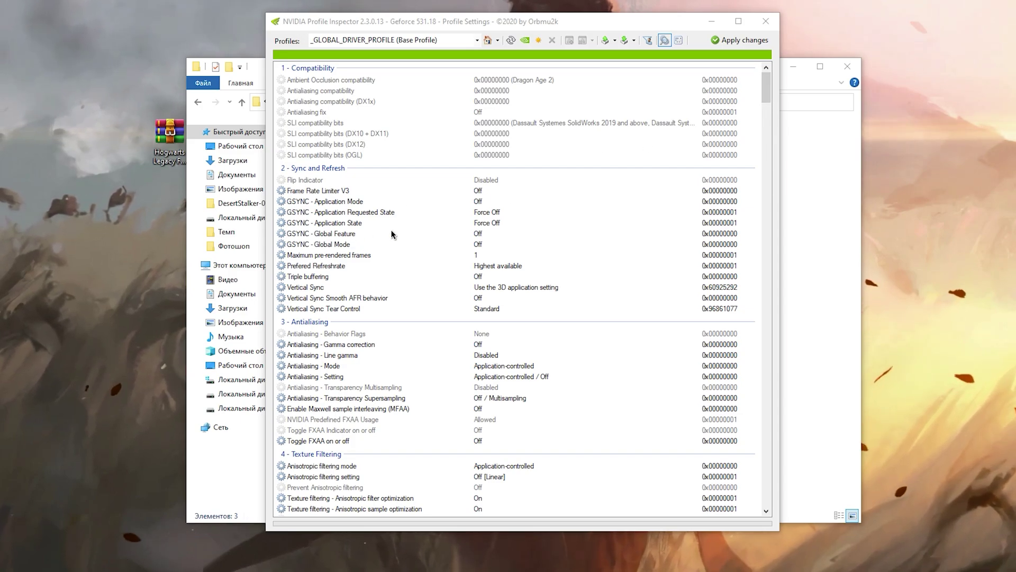
{"action": "scroll", "coordinate": [314, 195], "scroll_direction": "down", "scroll_amount": 5}
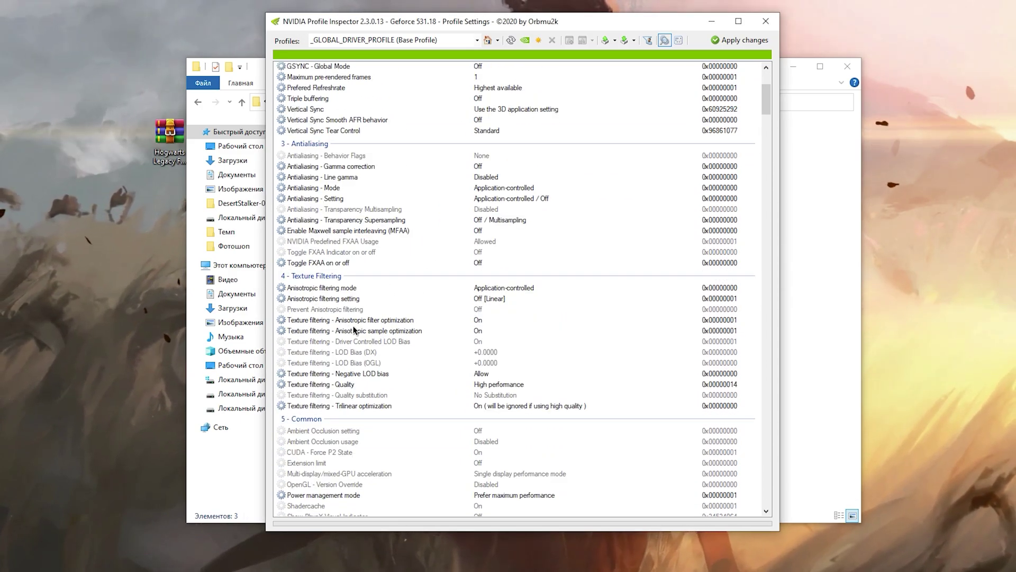
{"action": "left_click", "coordinate": [722, 39]}
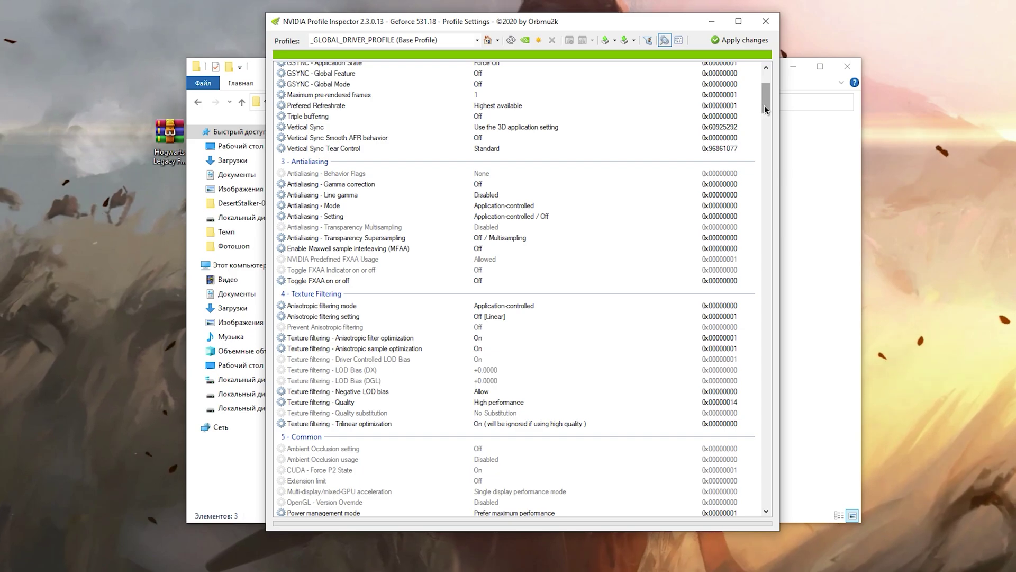
{"action": "left_click_drag", "start_coordinate": [764, 109], "coordinate": [769, 86]}
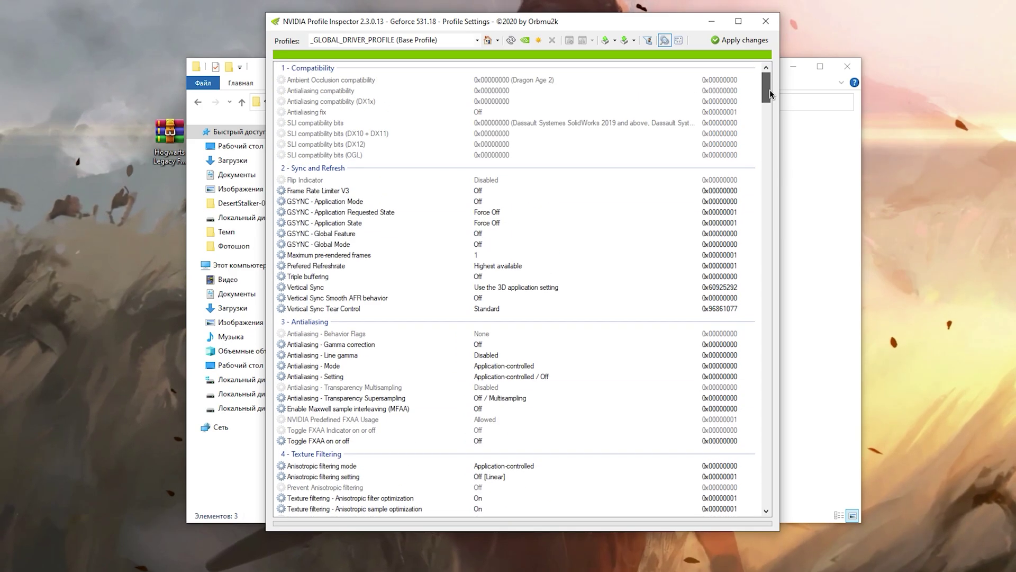
Step: Find the Hogwarts Legacy profile by entering "Hog" and load it in place of the base profile
{"action": "left_click", "coordinate": [527, 40]}
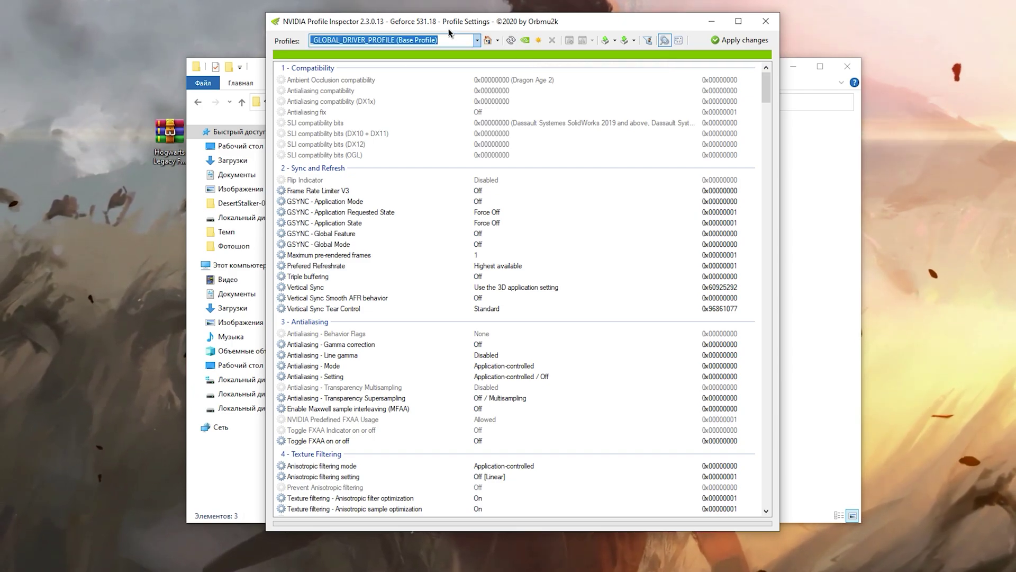
{"action": "type", "text": "Hog"}
{"action": "key", "text": "Return"}
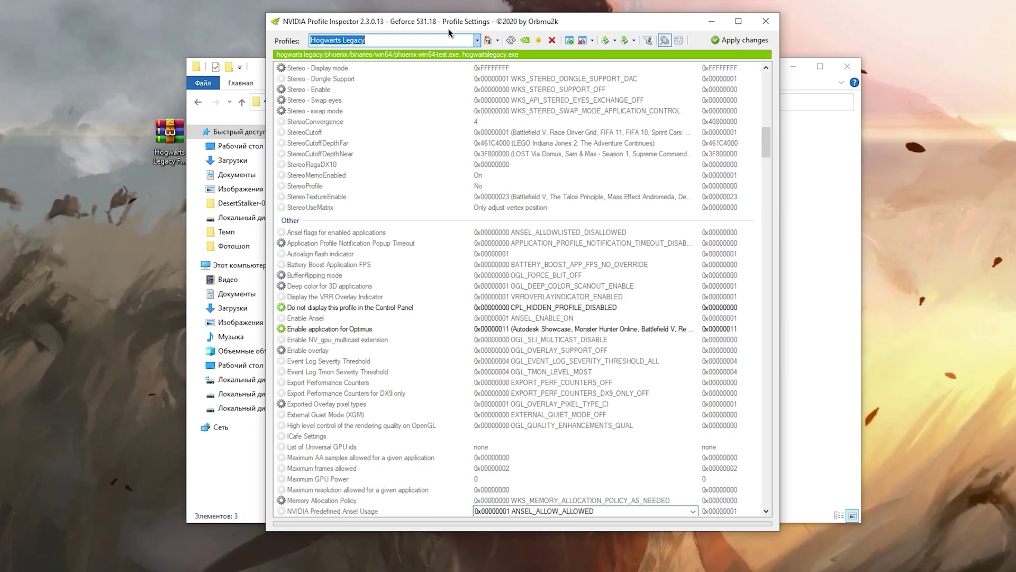
Step: Set Antialiasing - Transparency Supersampling to 0x00000008 AA_MODE_REPLAY_MODE_ALL in the Hogwarts Legacy profile
{"action": "scroll", "coordinate": [402, 189], "scroll_direction": "down", "scroll_amount": 4}
{"action": "scroll", "coordinate": [519, 245], "scroll_direction": "up", "scroll_amount": 20}
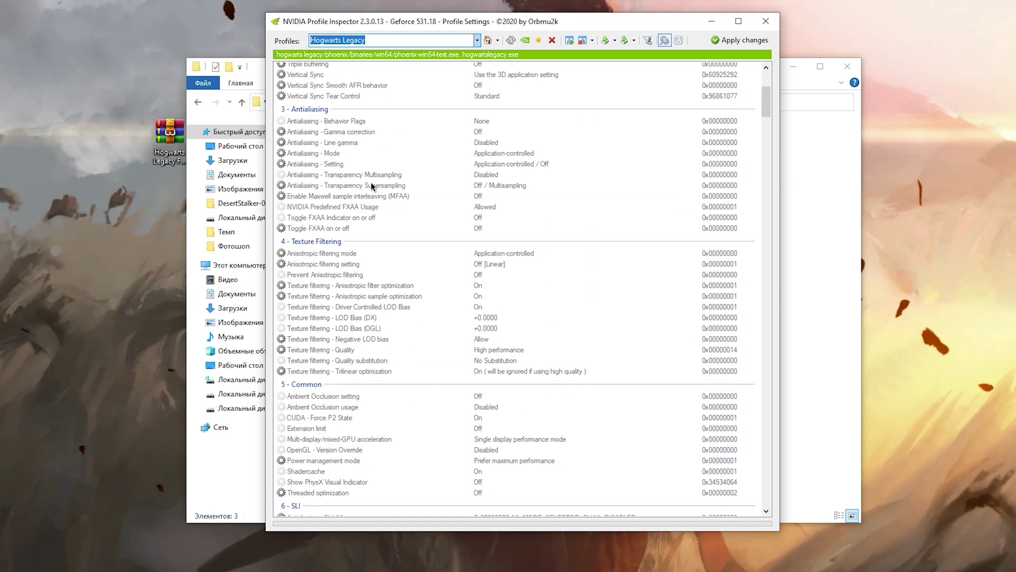
{"action": "left_click", "coordinate": [399, 181]}
{"action": "scroll", "coordinate": [398, 180], "scroll_direction": "down", "scroll_amount": 1}
{"action": "left_click", "coordinate": [378, 156]}
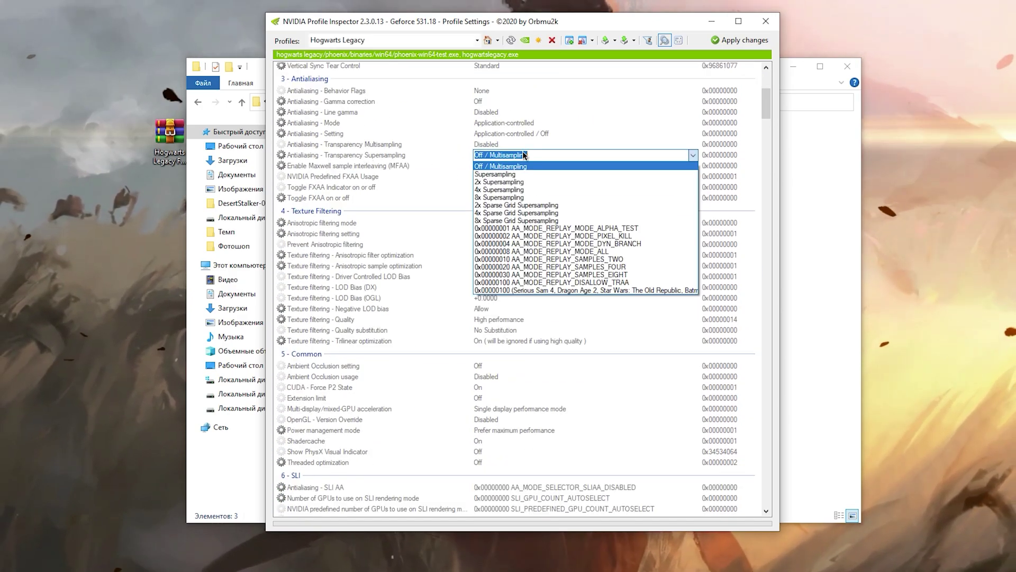
{"action": "left_click", "coordinate": [598, 252]}
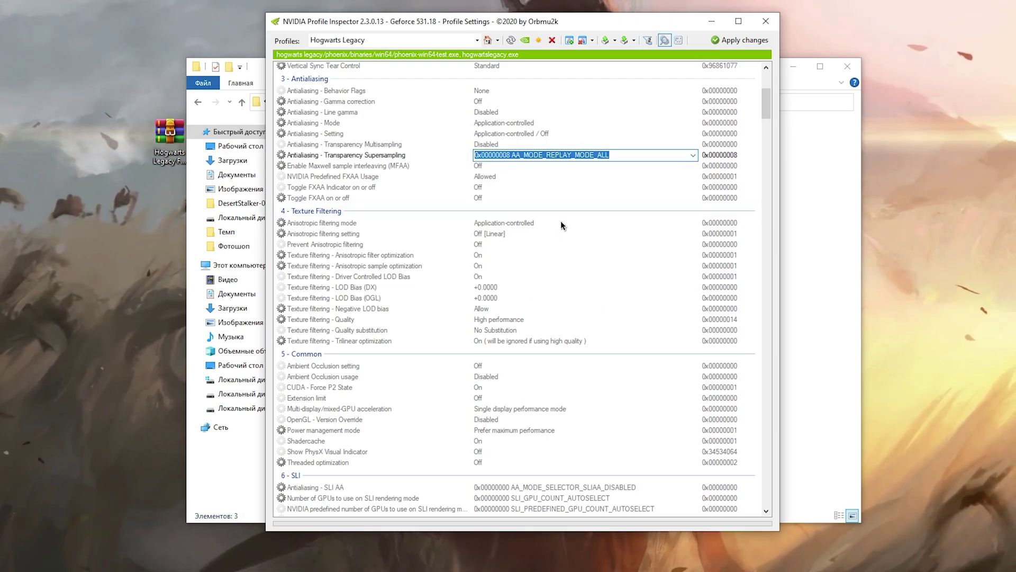
Step: Set both Texture filtering - LOD Bias (DX) and LOD Bias (OGL) to +0.5000
{"action": "left_click", "coordinate": [608, 287]}
{"action": "left_click", "coordinate": [692, 287]}
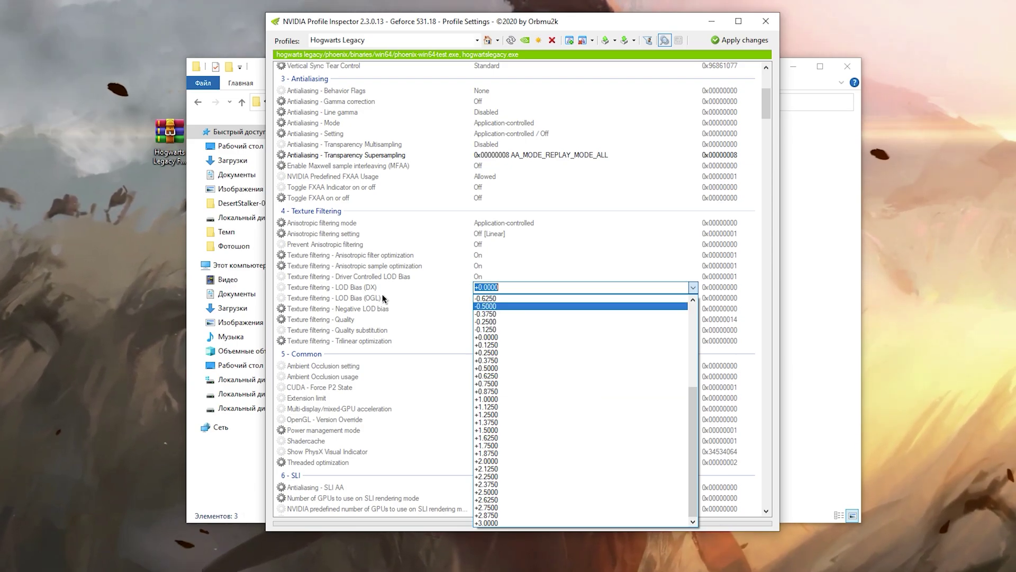
{"action": "left_click", "coordinate": [497, 368]}
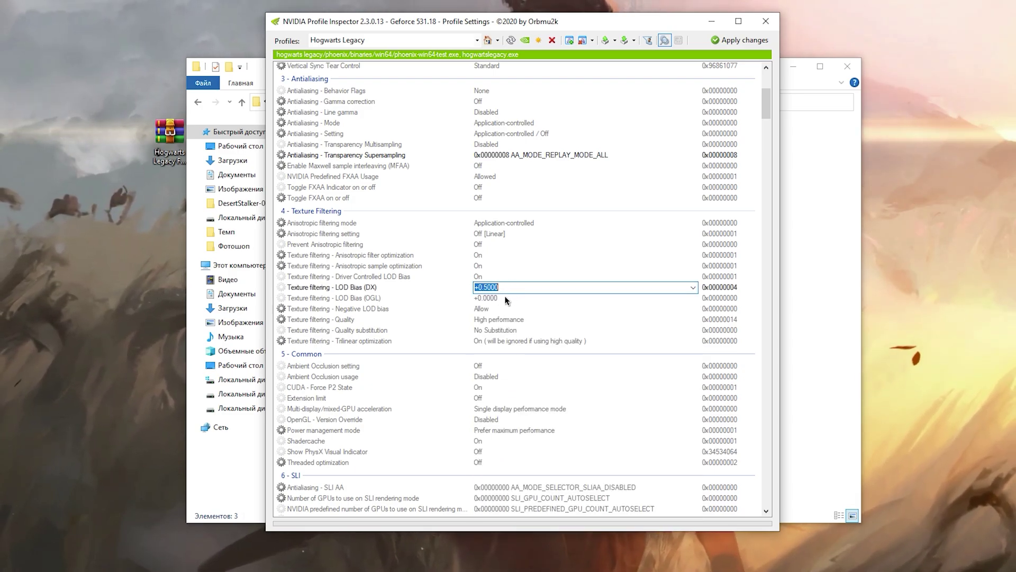
{"action": "left_click", "coordinate": [374, 300]}
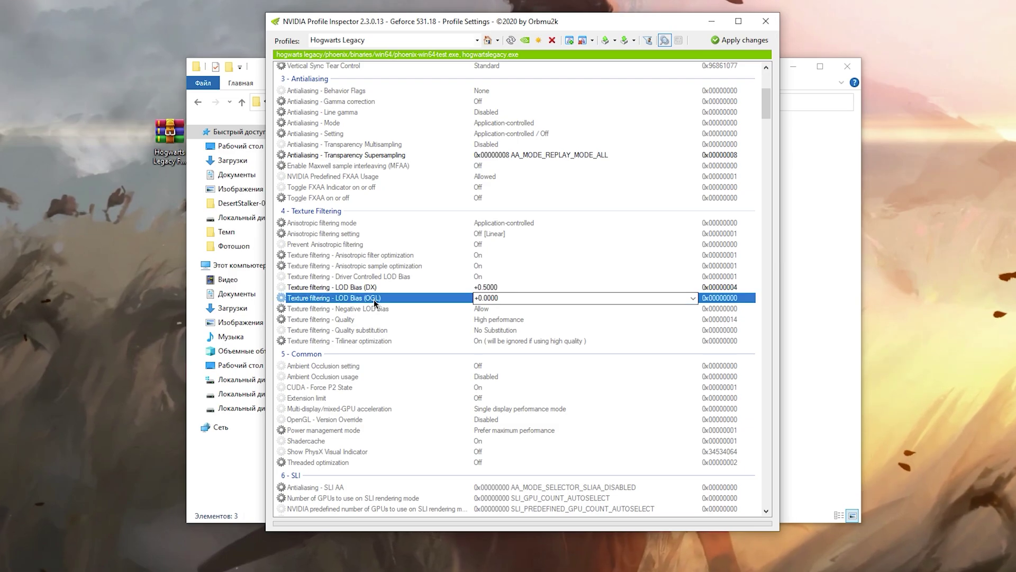
{"action": "left_click", "coordinate": [646, 299]}
{"action": "left_click", "coordinate": [502, 377]}
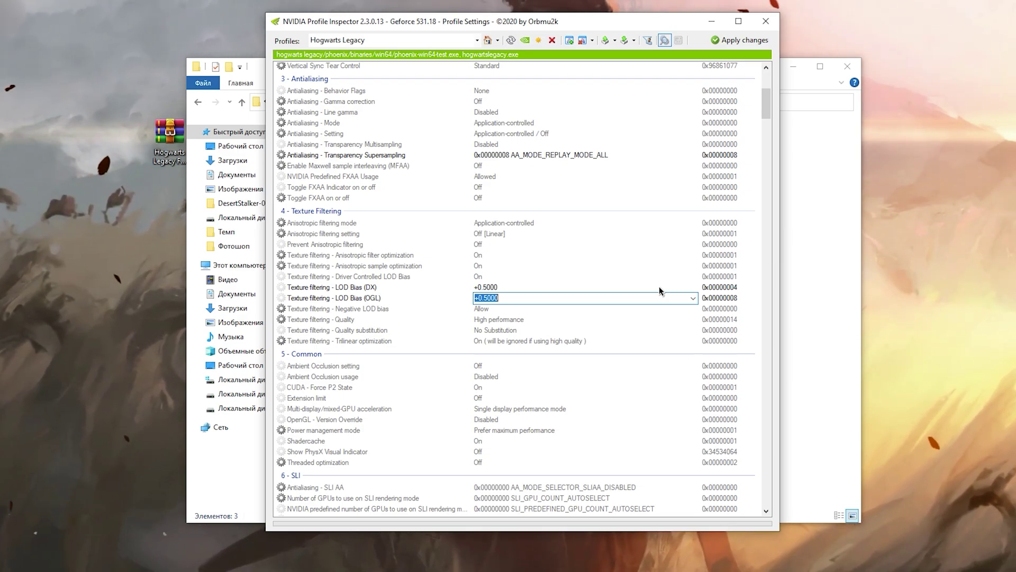
Step: Look over the higher values available for Texture filtering - LOD Bias (DX) and close the list without choosing one
{"action": "left_click", "coordinate": [681, 286]}
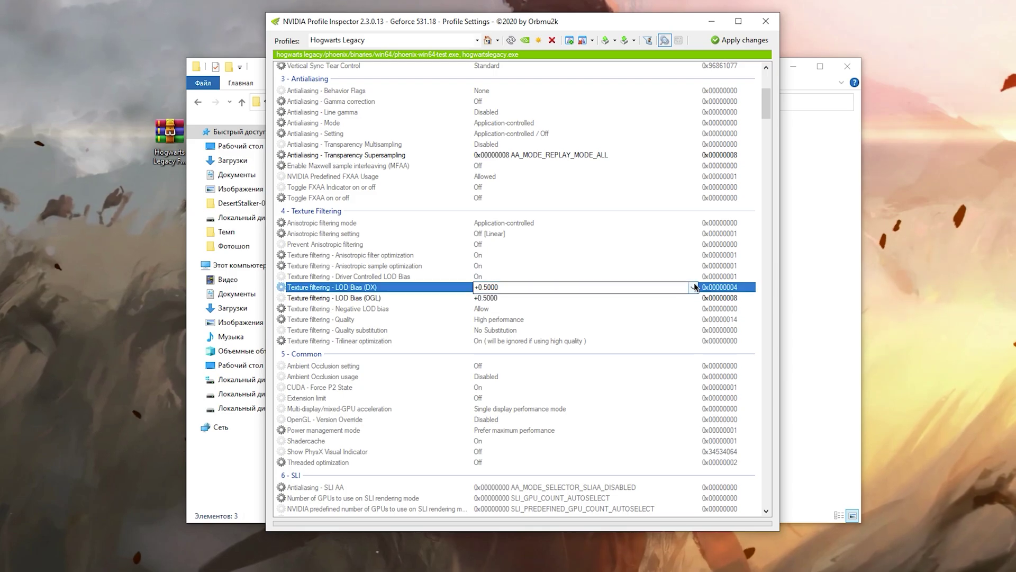
{"action": "left_click", "coordinate": [693, 286]}
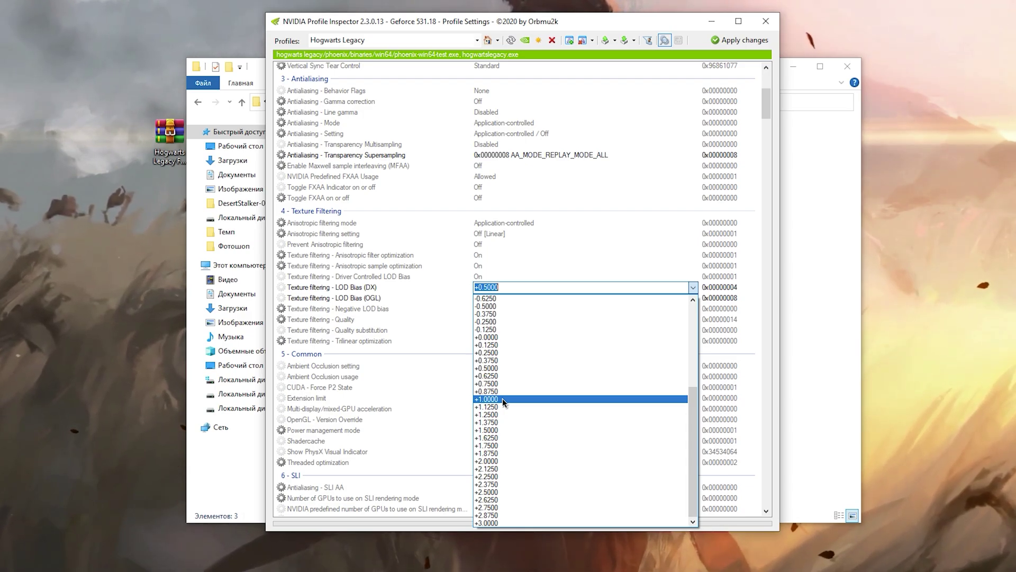
{"action": "left_click", "coordinate": [620, 24]}
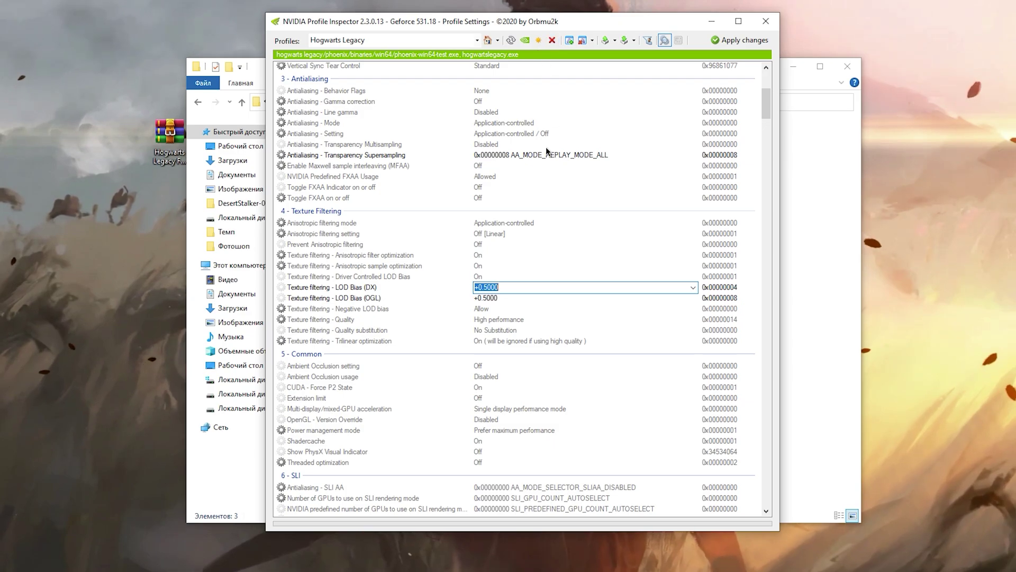
Step: Restore the Hogwarts Legacy profile's antialiasing and LOD bias settings to their NVIDIA defaults
{"action": "left_click", "coordinate": [526, 43]}
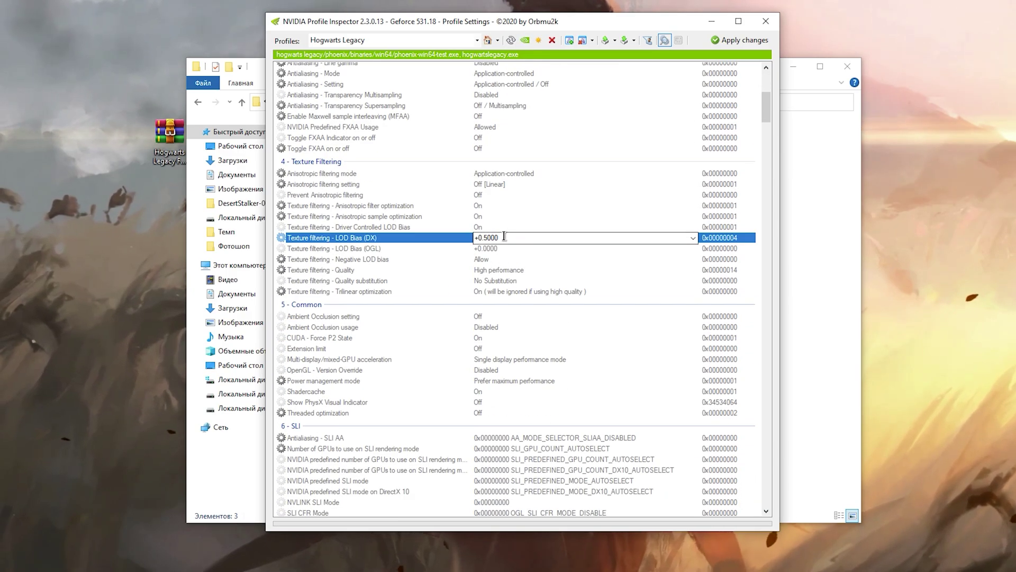
{"action": "left_click", "coordinate": [506, 42]}
{"action": "scroll", "coordinate": [573, 395], "scroll_direction": "down", "scroll_amount": 8}
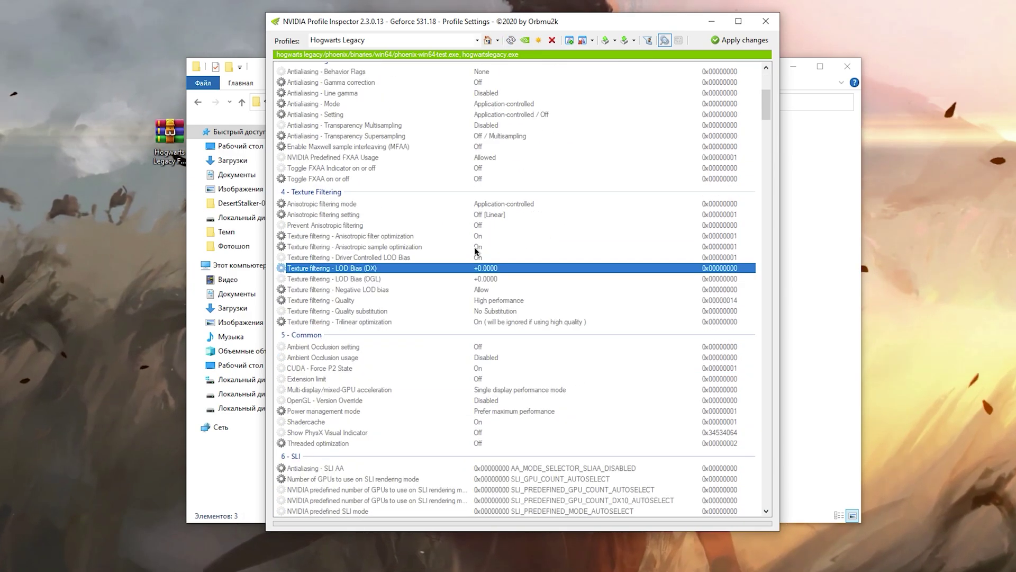
{"action": "scroll", "coordinate": [586, 239], "scroll_direction": "up", "scroll_amount": 4}
{"action": "scroll", "coordinate": [587, 239], "scroll_direction": "up", "scroll_amount": 10}
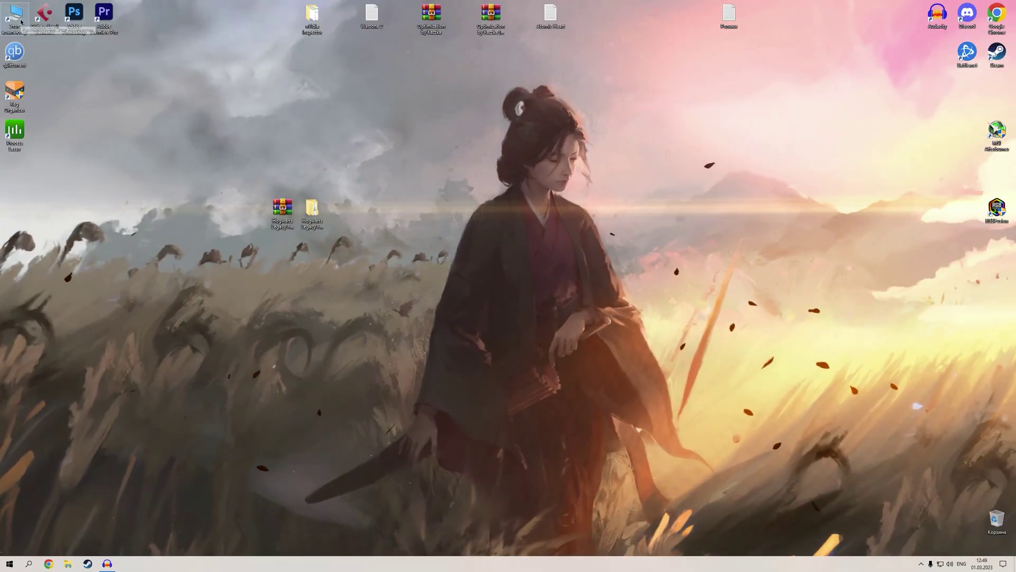
Step: Enable only Сглаживание неровностей экранных шрифтов among the visual effects in the Windows performance options
{"action": "key", "text": "super+e"}
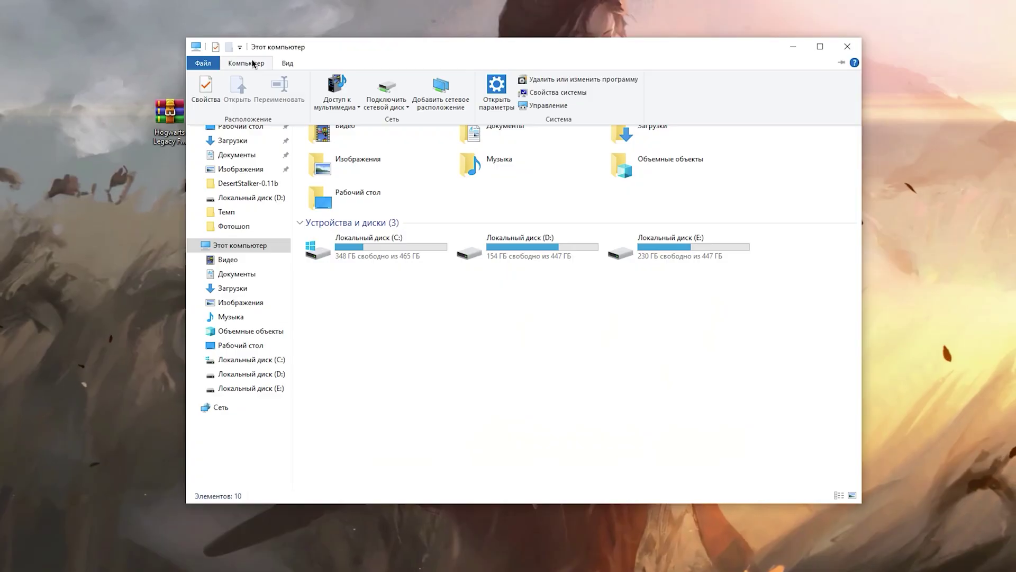
{"action": "left_click", "coordinate": [559, 94]}
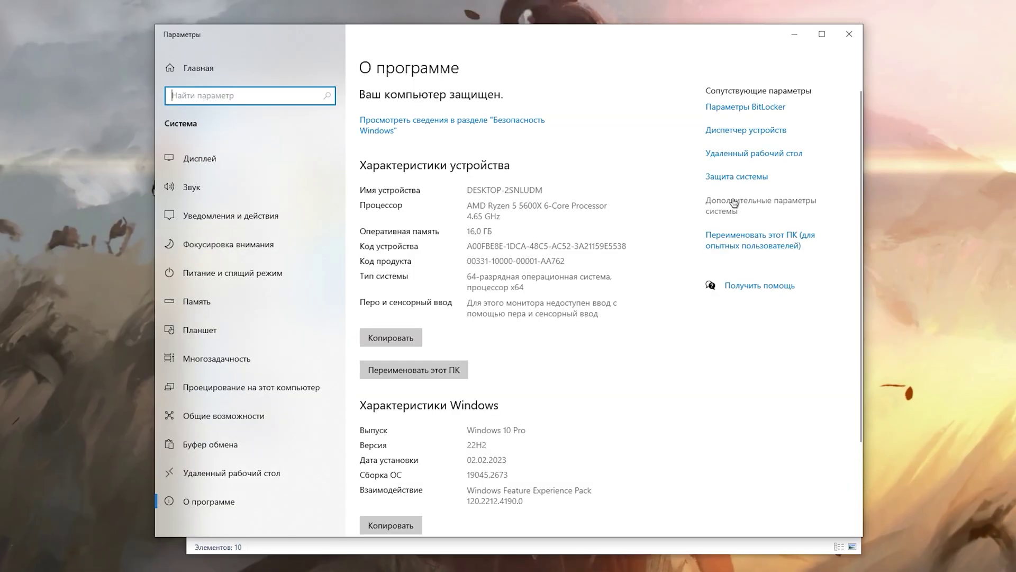
{"action": "left_click", "coordinate": [733, 202]}
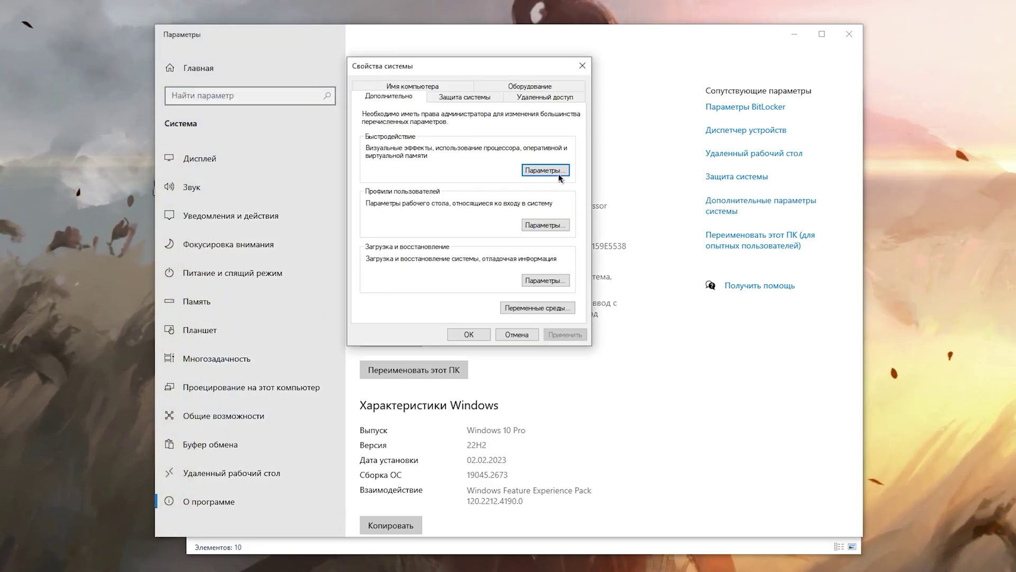
{"action": "left_click", "coordinate": [545, 171]}
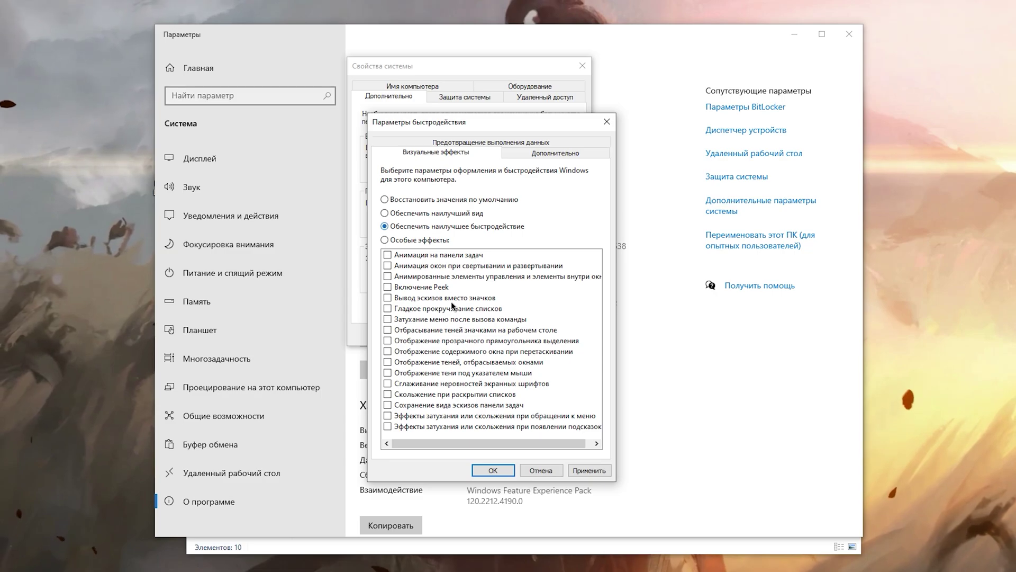
{"action": "left_click", "coordinate": [388, 383]}
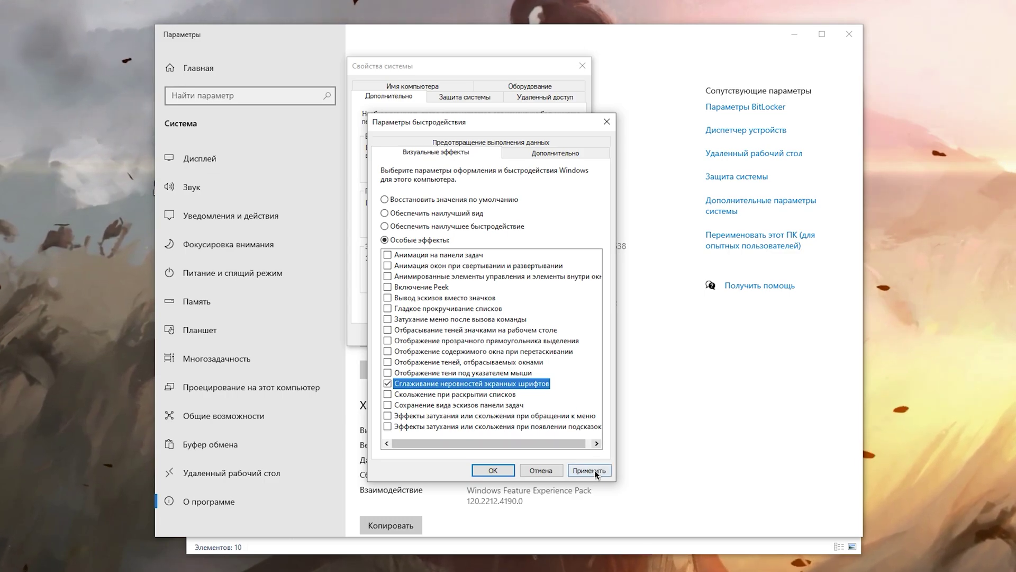
Step: Try automatic paging file sizing for all drives in the virtual memory settings of the advanced performance options
{"action": "left_click", "coordinate": [540, 153]}
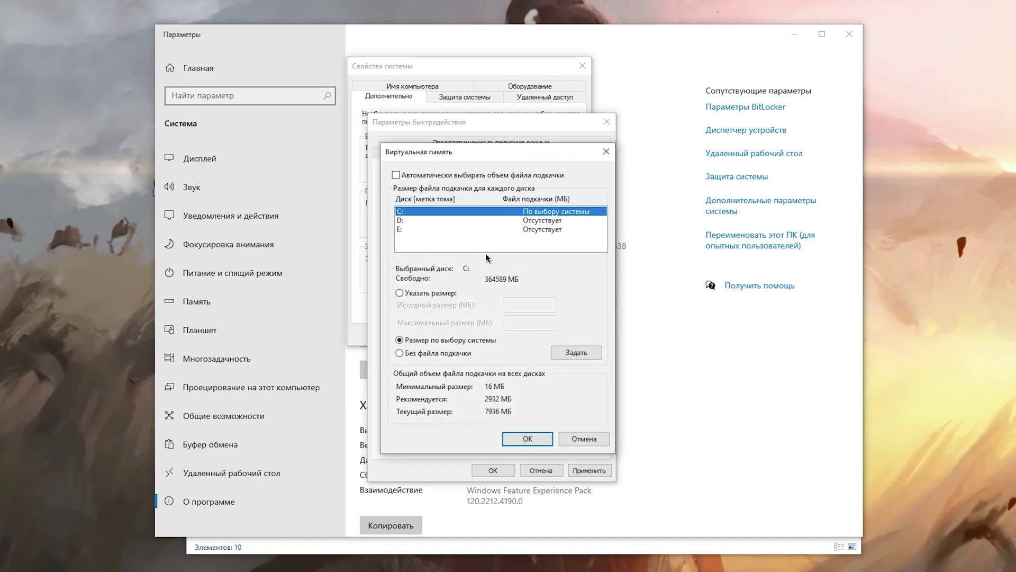
{"action": "left_click", "coordinate": [397, 175]}
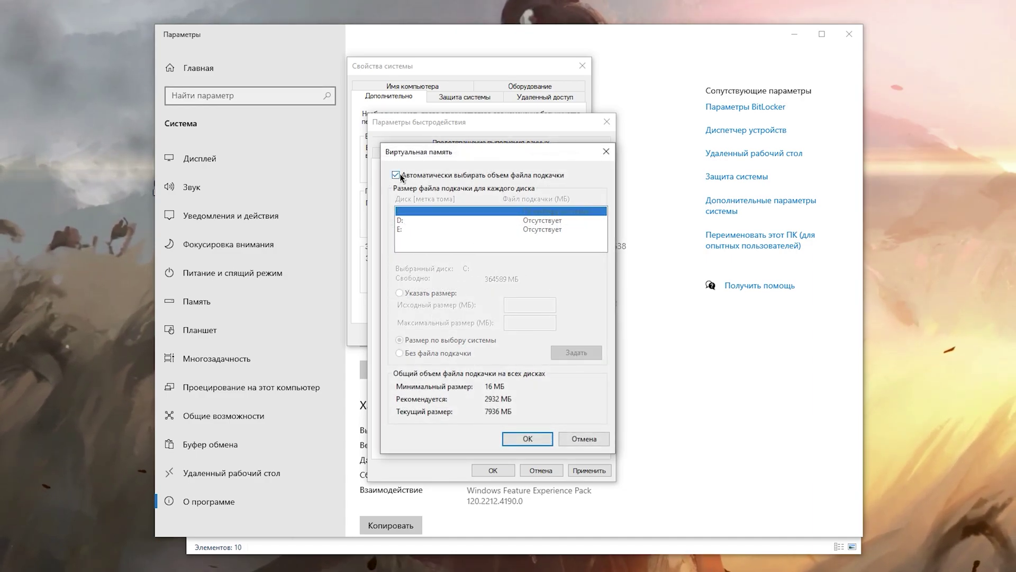
{"action": "left_click", "coordinate": [401, 176]}
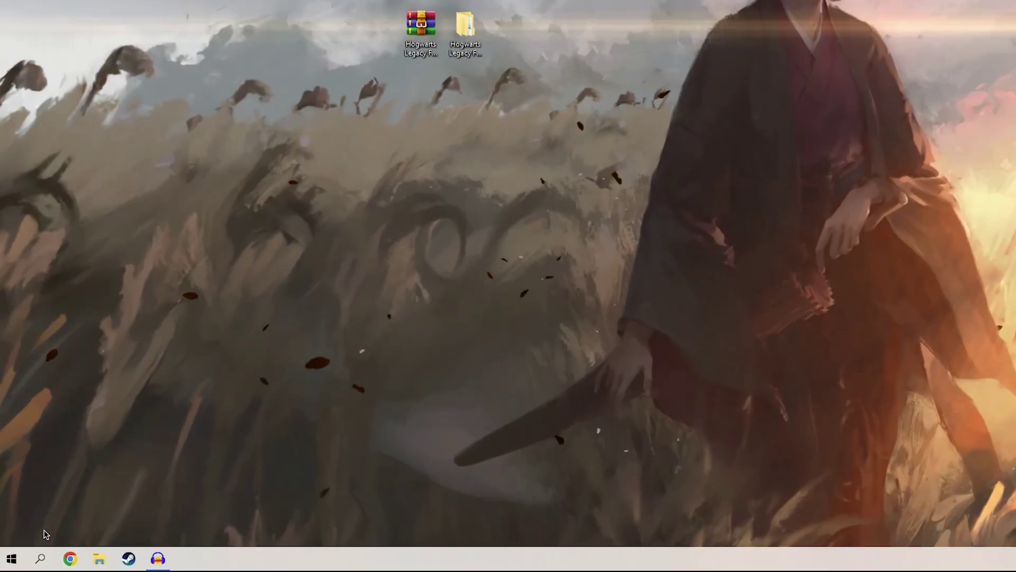
Step: Open the properties of the Центр обновления Windows service in Windows Services
{"action": "left_click", "coordinate": [39, 558]}
{"action": "type", "text": "службы"}
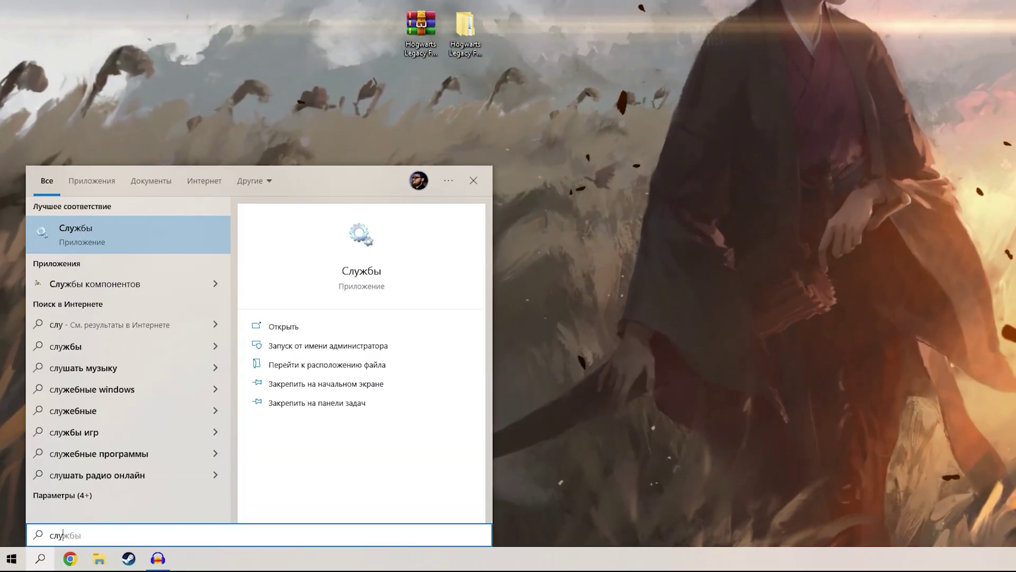
{"action": "key", "text": "Return"}
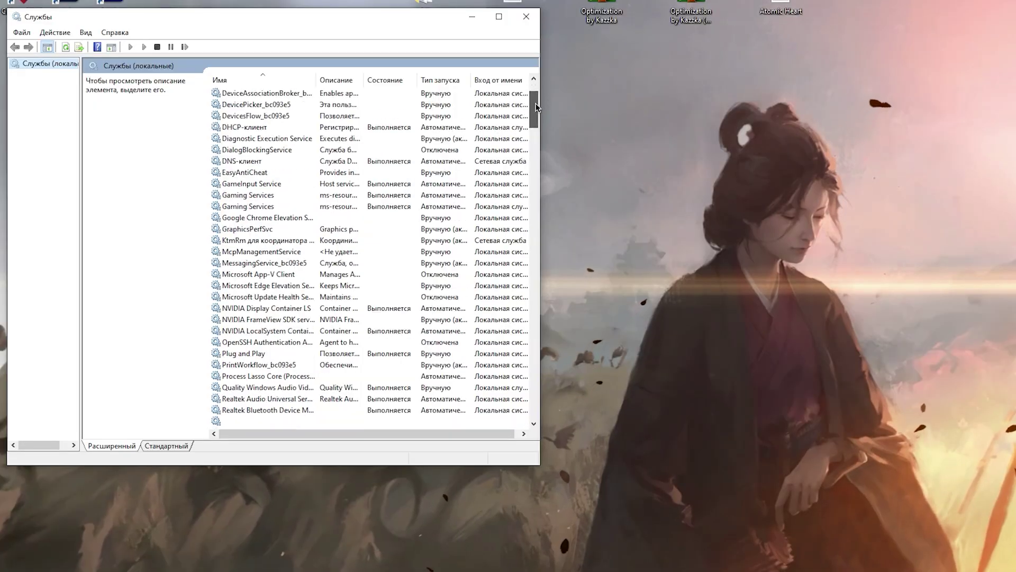
{"action": "left_click_drag", "start_coordinate": [535, 107], "coordinate": [532, 399]}
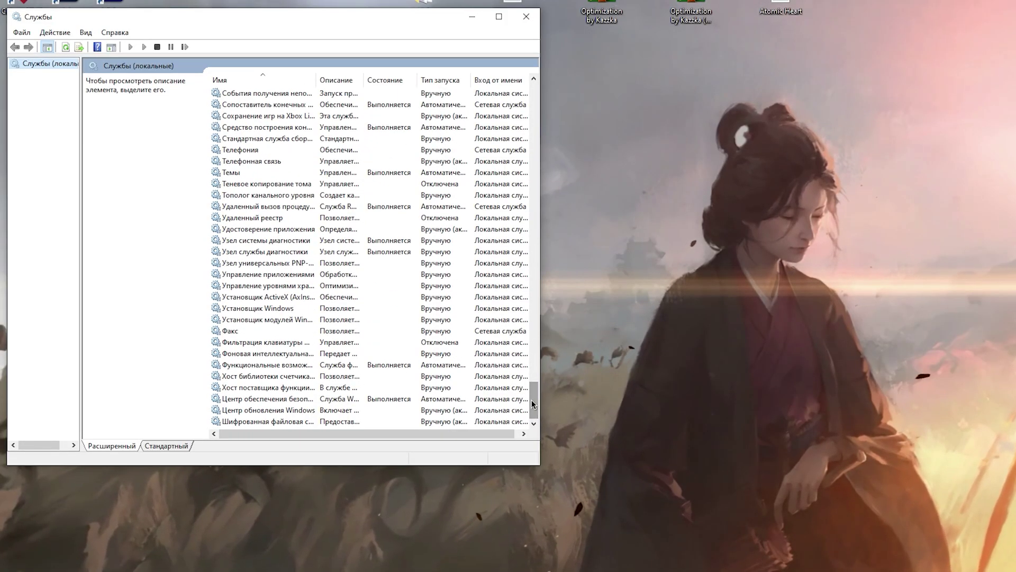
{"action": "left_click", "coordinate": [267, 409]}
{"action": "double_click", "coordinate": [266, 410]}
Step: Keep the Центр обновления Windows startup type at Вручную and start the service
{"action": "left_click", "coordinate": [245, 242]}
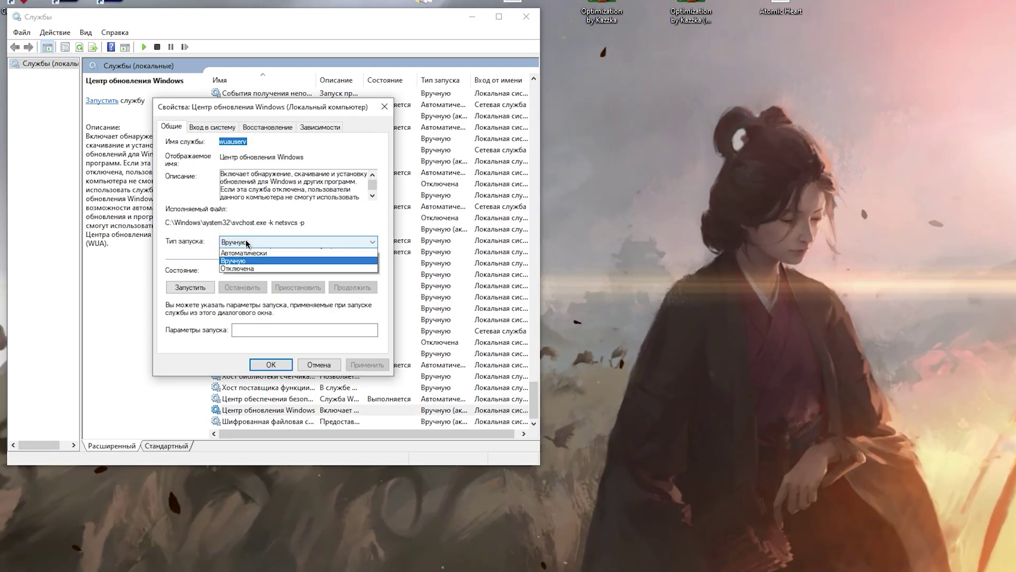
{"action": "left_click", "coordinate": [238, 271]}
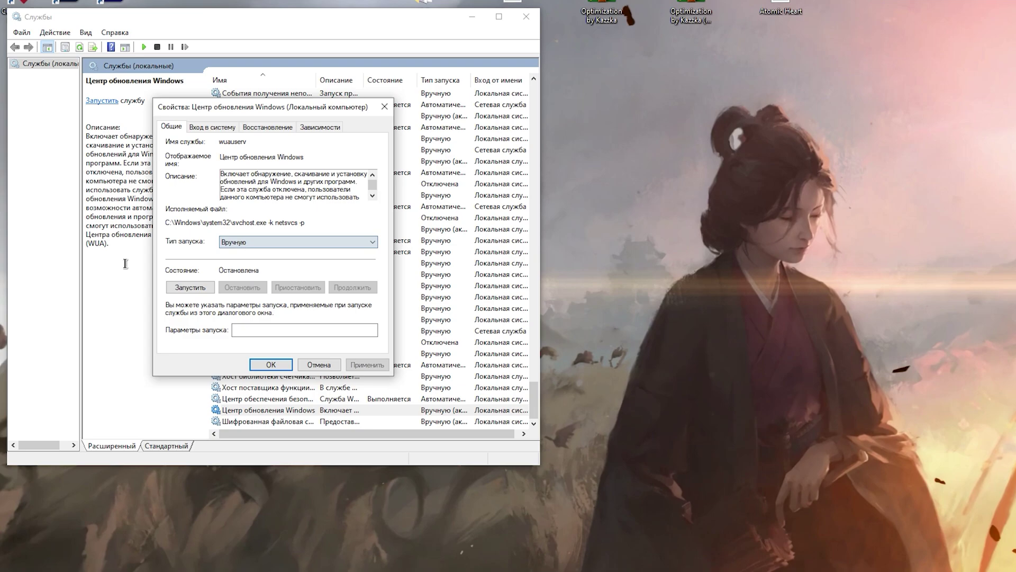
{"action": "left_click", "coordinate": [191, 287]}
Step: Check for updates in the Центр обновления Windows settings and dismiss the settings window
{"action": "left_click", "coordinate": [40, 558]}
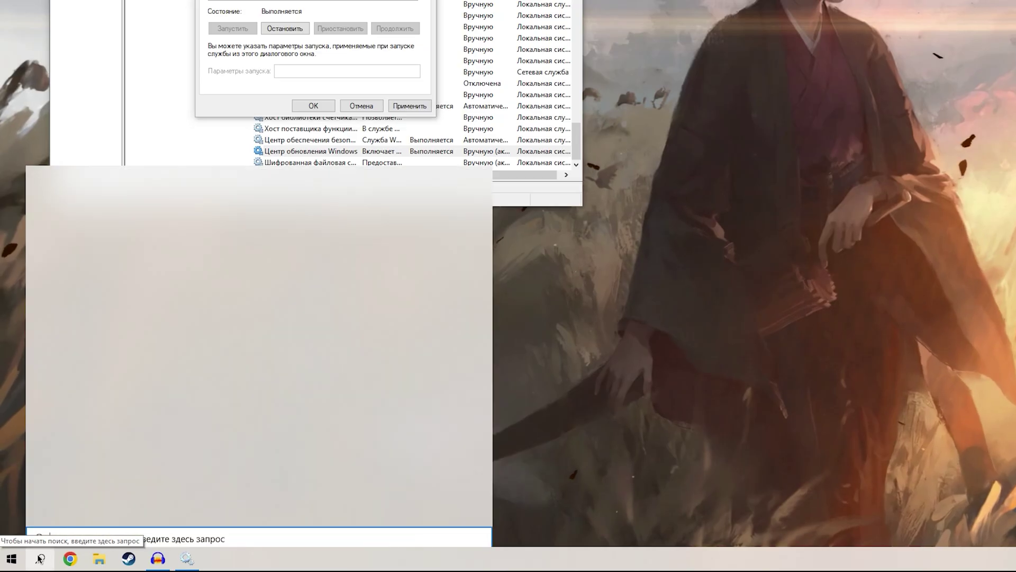
{"action": "type", "text": "цент"}
{"action": "key", "text": "Return"}
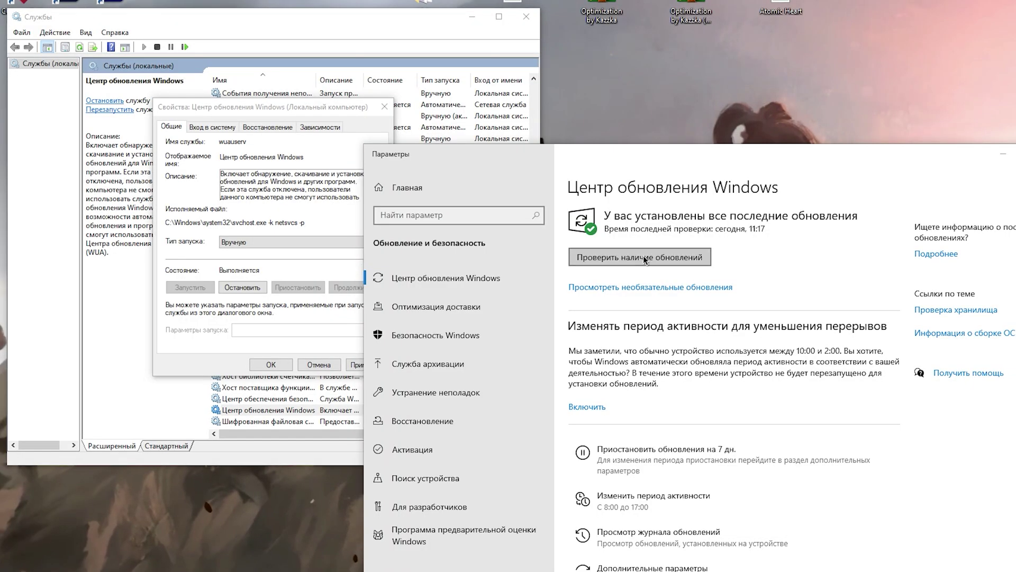
{"action": "left_click", "coordinate": [643, 255]}
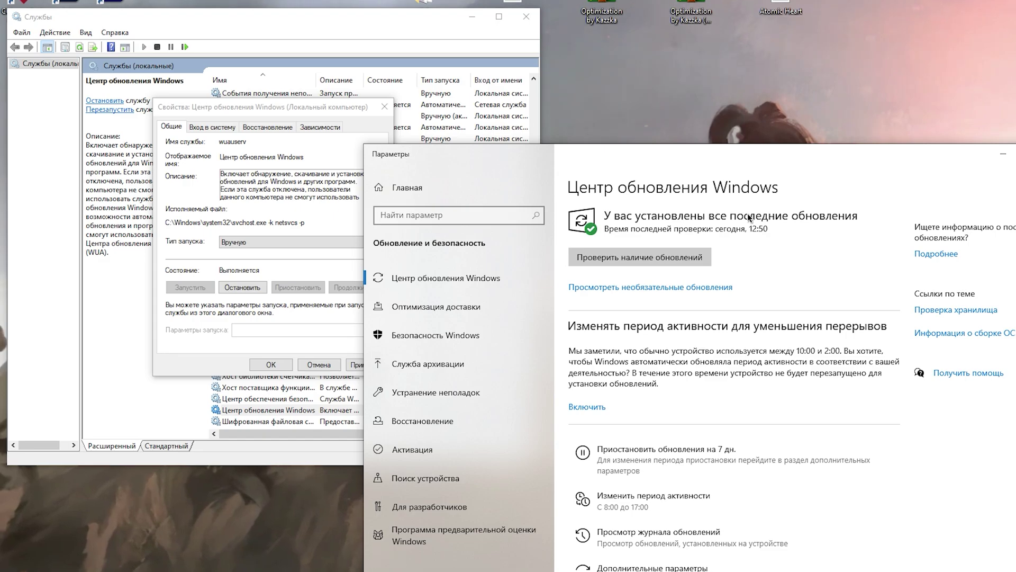
{"action": "left_click", "coordinate": [991, 154]}
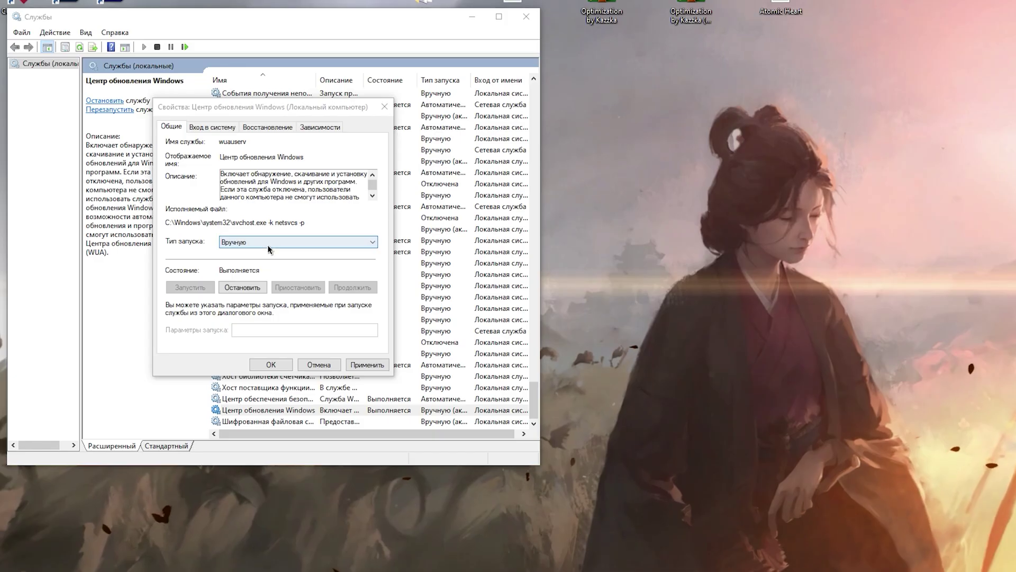
Step: Set the Центр обновления Windows startup type to Отключена, stop the service, and close Services
{"action": "left_click", "coordinate": [209, 181]}
{"action": "left_click", "coordinate": [203, 204]}
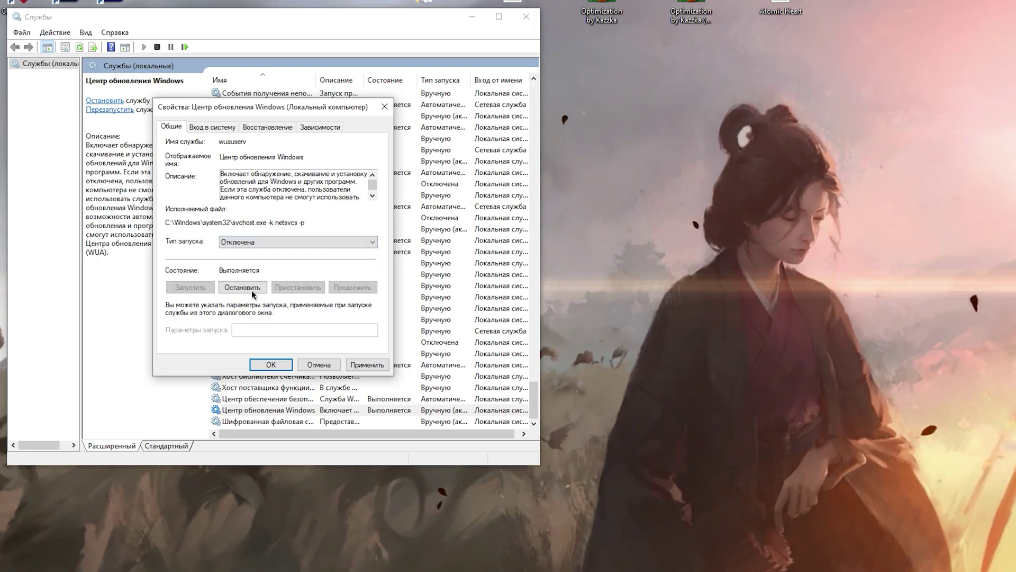
{"action": "left_click", "coordinate": [252, 288]}
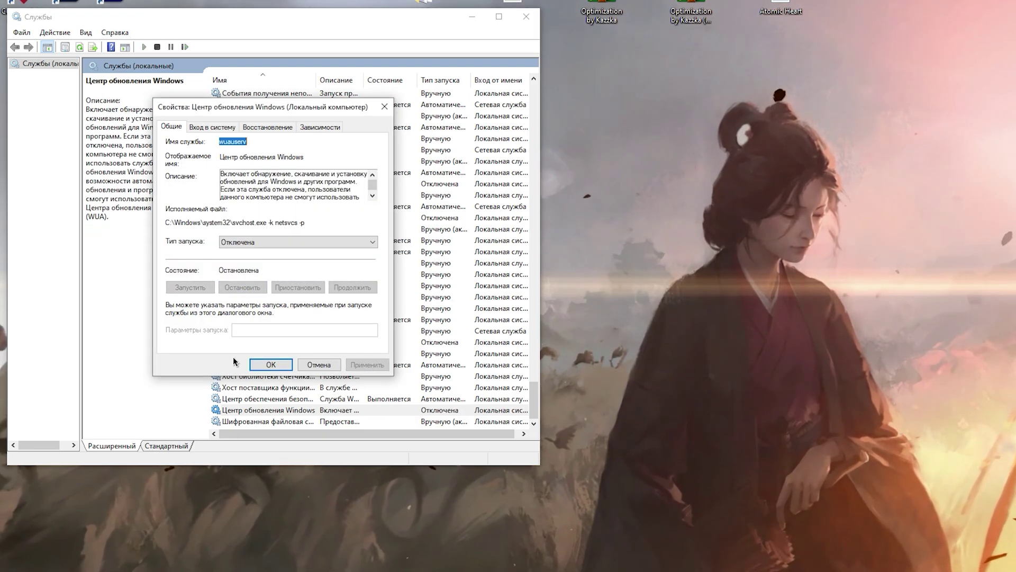
{"action": "left_click", "coordinate": [271, 364]}
{"action": "left_click", "coordinate": [526, 16]}
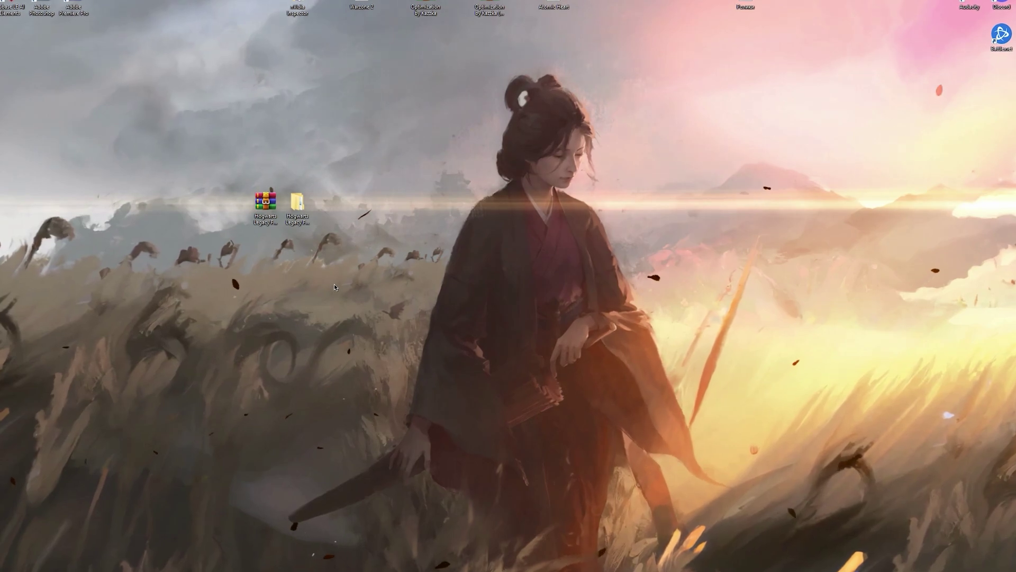
{"action": "key", "text": "super+s"}
{"action": "key", "text": "Escape"}
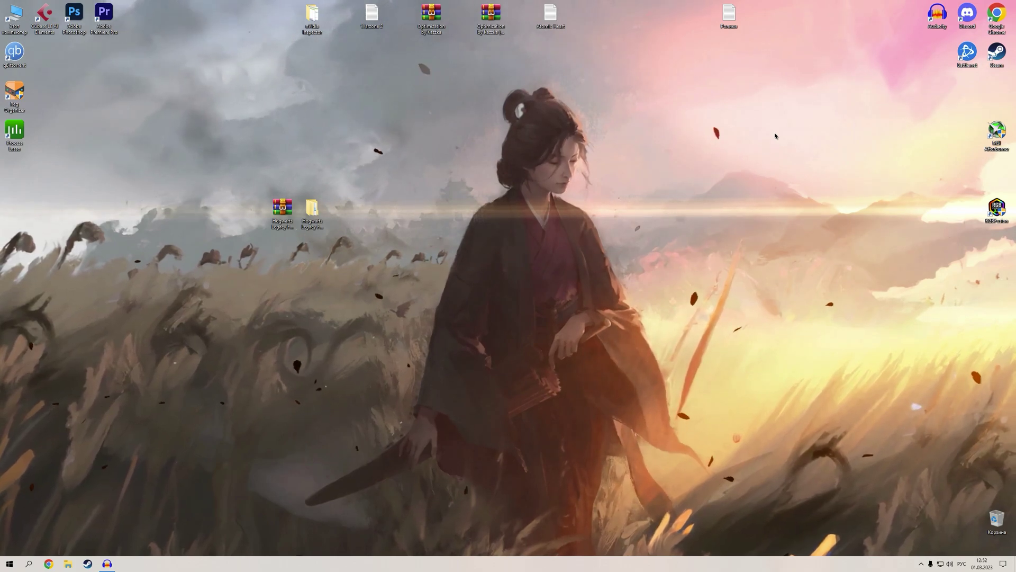
Step: Switch to Discord, try to turn off Аппаратное ускорение in its Расширенные settings, and cancel the change
{"action": "double_click", "coordinate": [967, 15]}
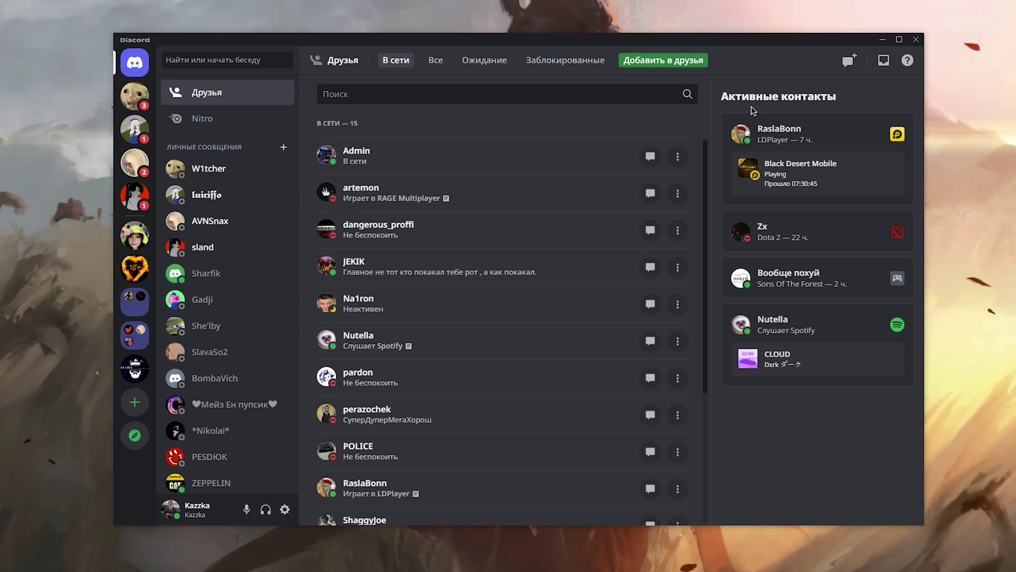
{"action": "left_click", "coordinate": [135, 369]}
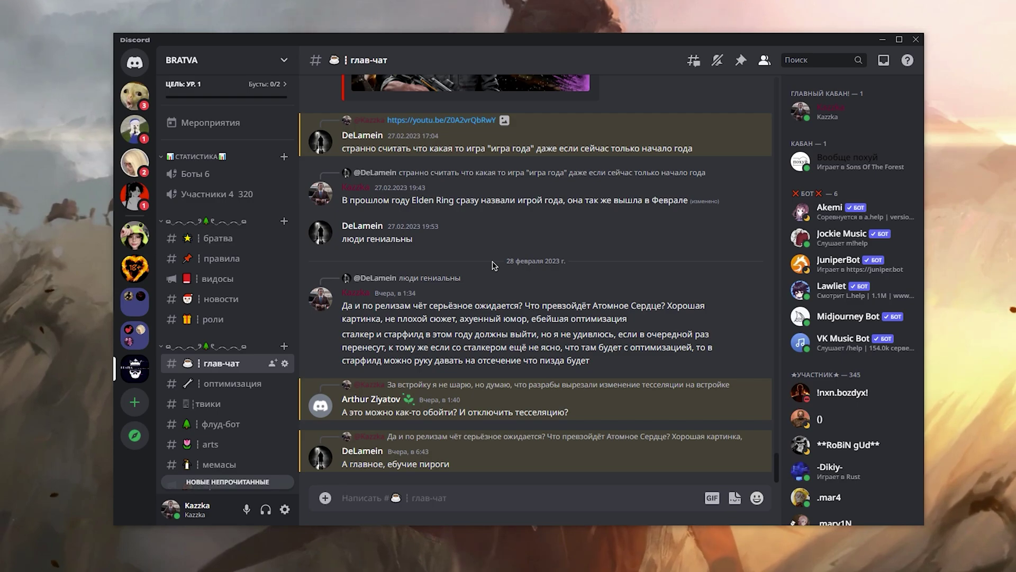
{"action": "left_click", "coordinate": [284, 510]}
{"action": "scroll", "coordinate": [254, 360], "scroll_direction": "down", "scroll_amount": 6}
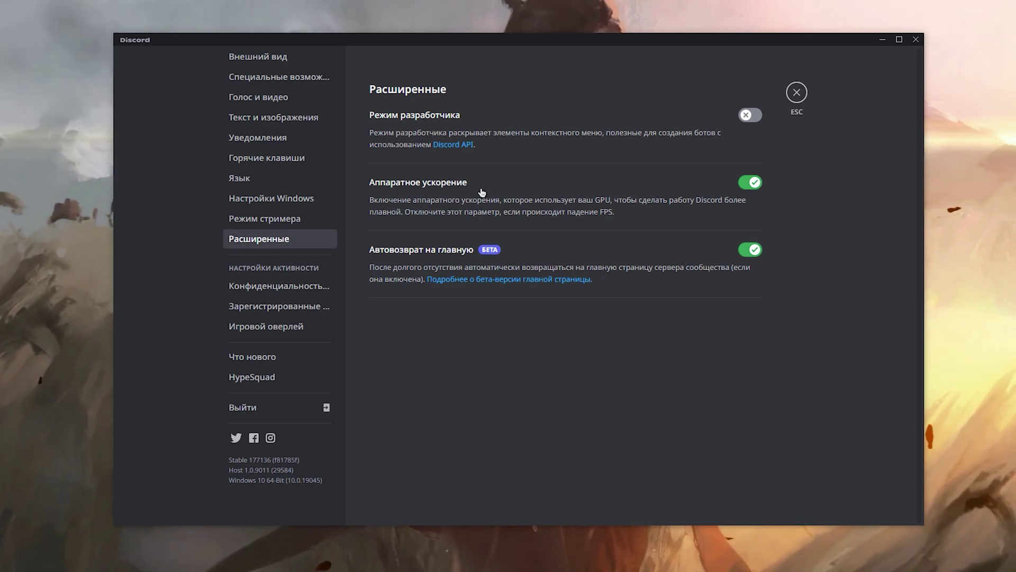
{"action": "left_click", "coordinate": [752, 183]}
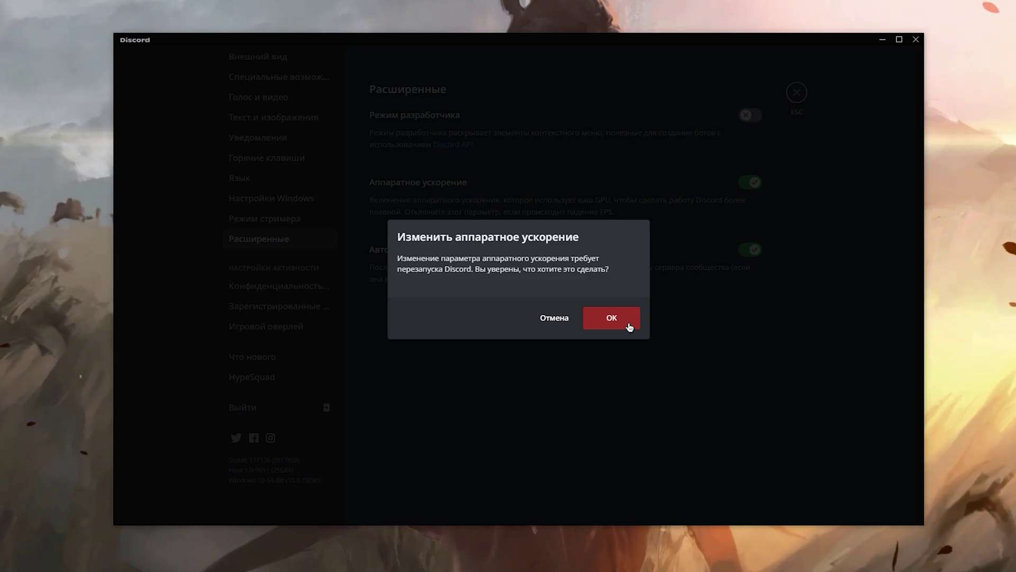
{"action": "left_click", "coordinate": [553, 319]}
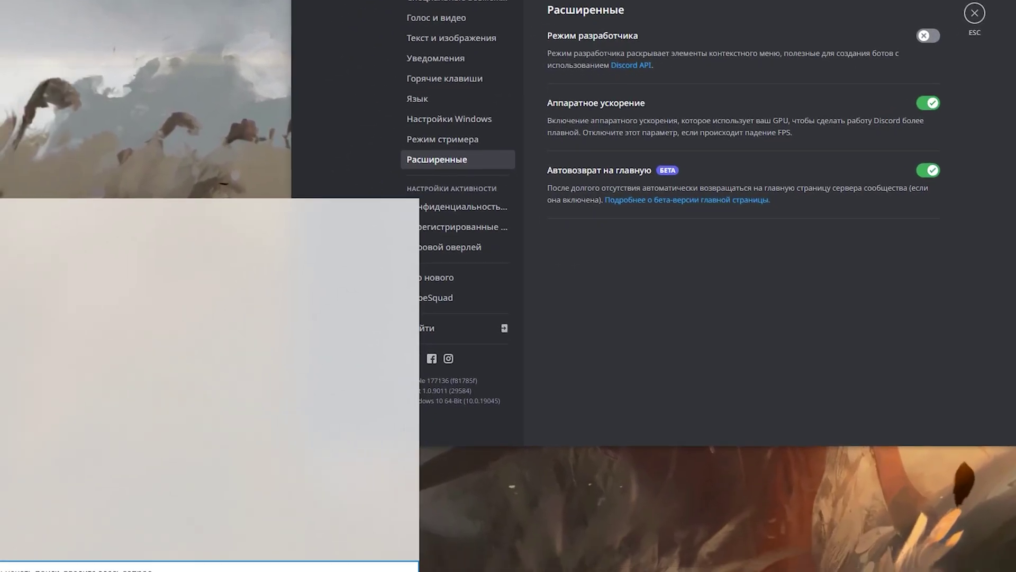
Step: Switch hardware-accelerated GPU scheduling on and back off in the Windows graphics settings, then close them
{"action": "left_click", "coordinate": [40, 558]}
{"action": "type", "text": "настройки графики"}
{"action": "key", "text": "Return"}
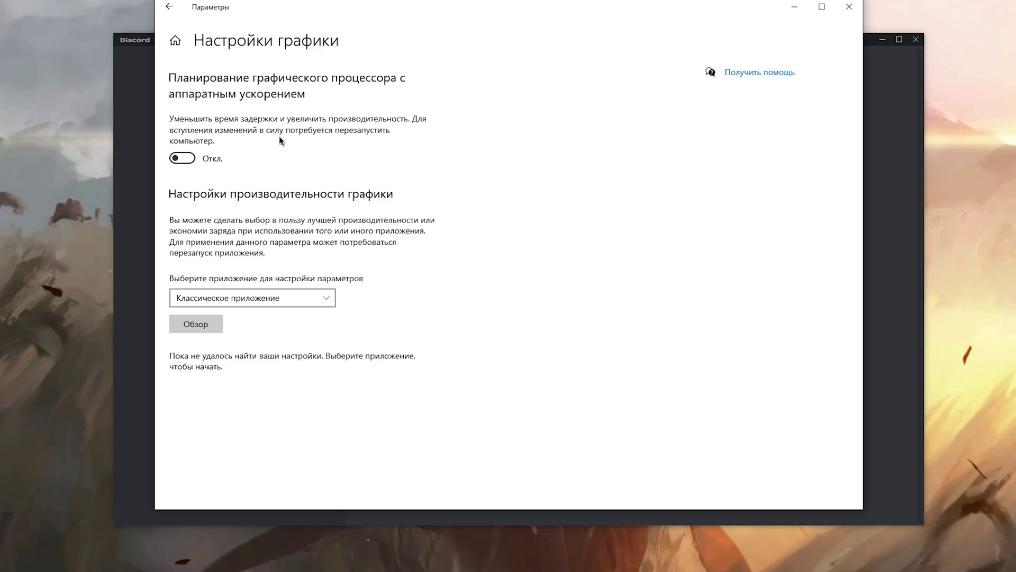
{"action": "left_click", "coordinate": [191, 159]}
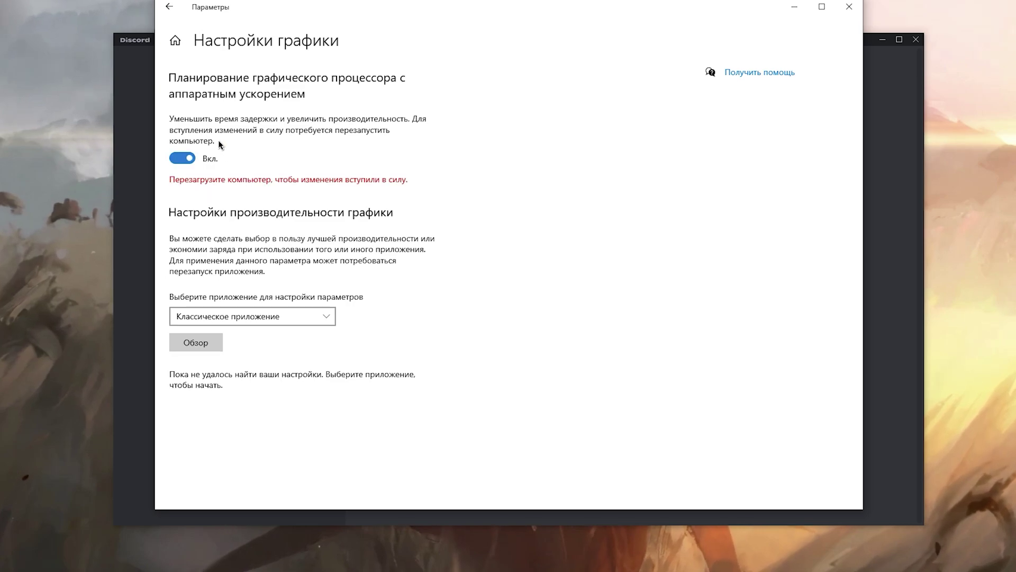
{"action": "left_click", "coordinate": [183, 159]}
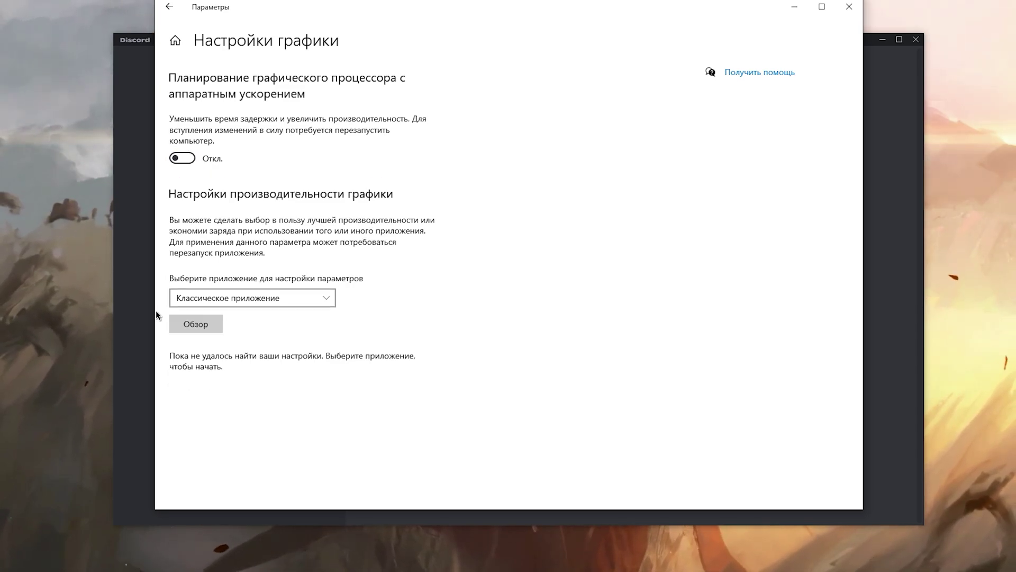
{"action": "left_click", "coordinate": [850, 9]}
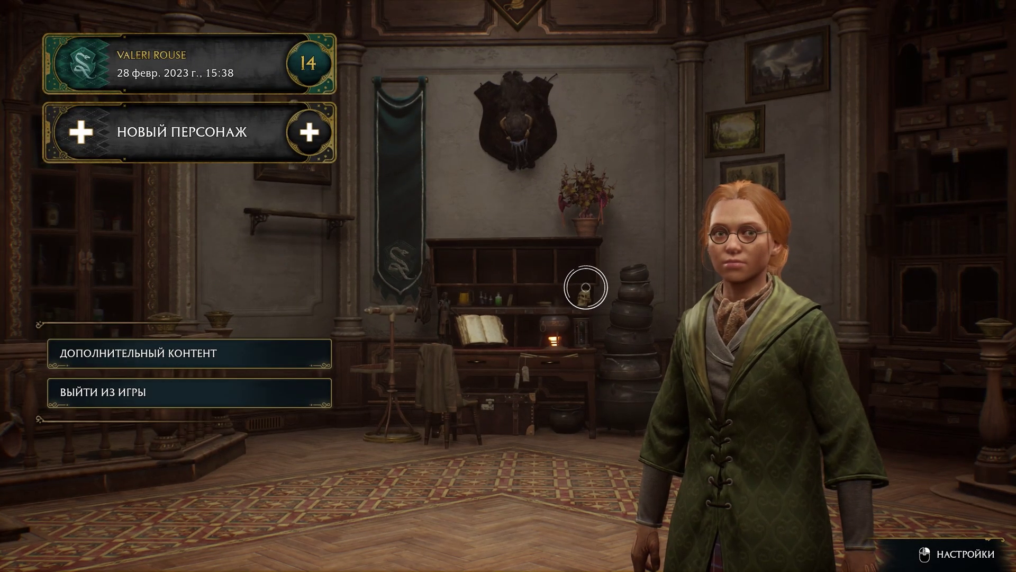
Step: In Hogwarts Legacy's display settings, turn off Размытие в движении, Глубина резкости, Хроматическая аберрация and Зернистость
{"action": "right_click", "coordinate": [619, 212]}
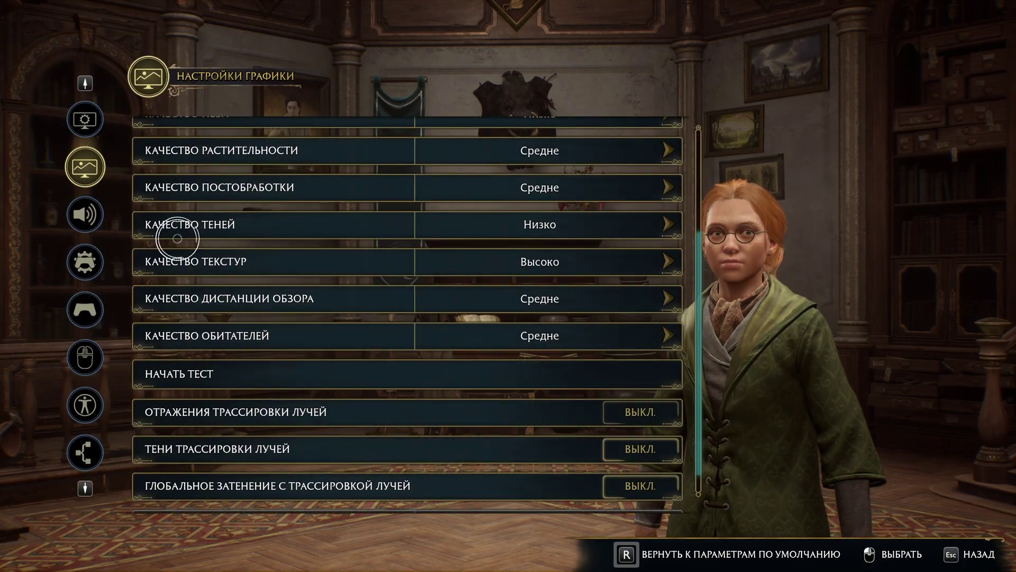
{"action": "key", "text": "q"}
{"action": "scroll", "coordinate": [681, 317], "scroll_direction": "down", "scroll_amount": 10}
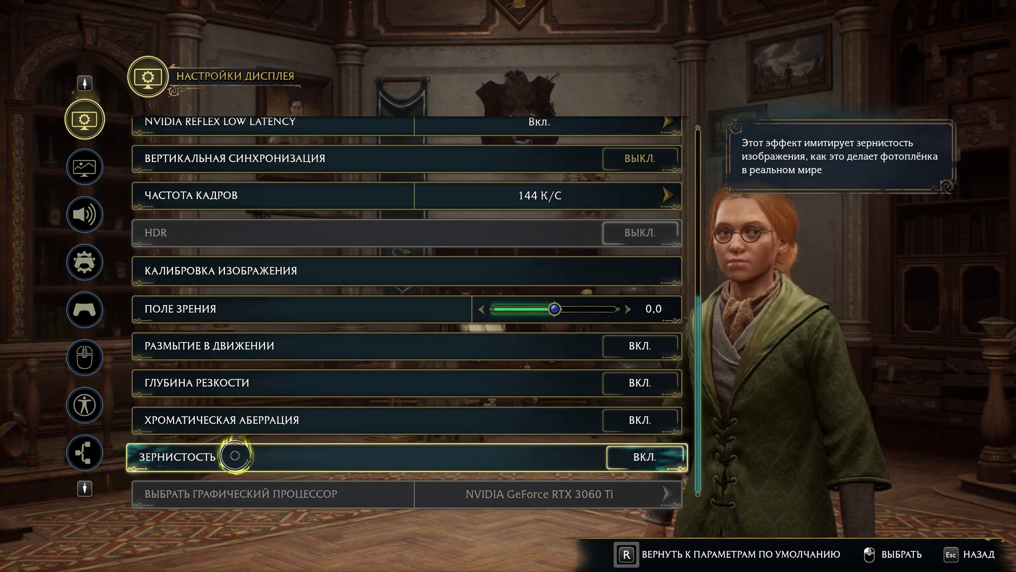
{"action": "left_click", "coordinate": [630, 346]}
{"action": "left_click", "coordinate": [638, 383]}
{"action": "left_click", "coordinate": [644, 424]}
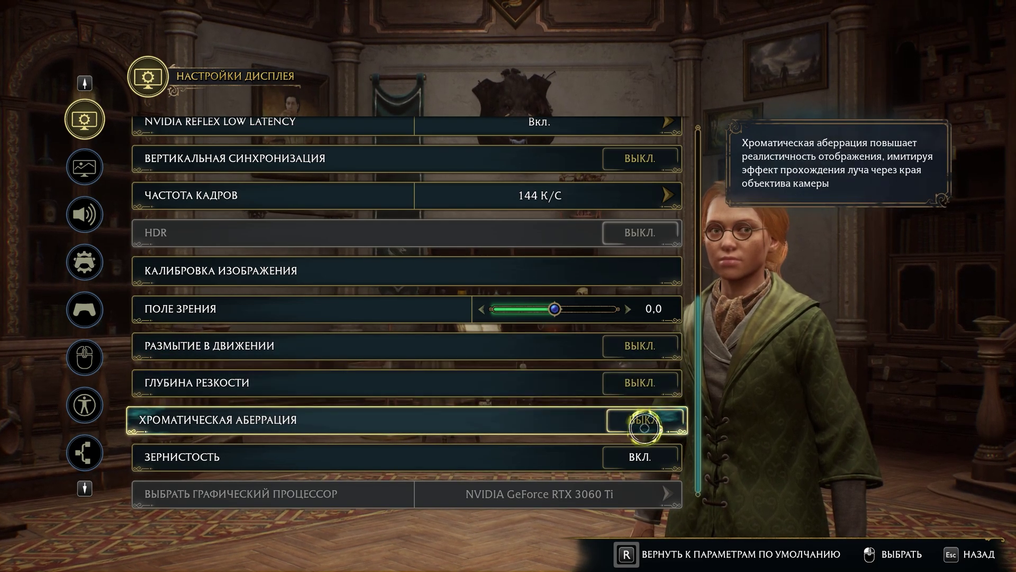
{"action": "left_click", "coordinate": [642, 455]}
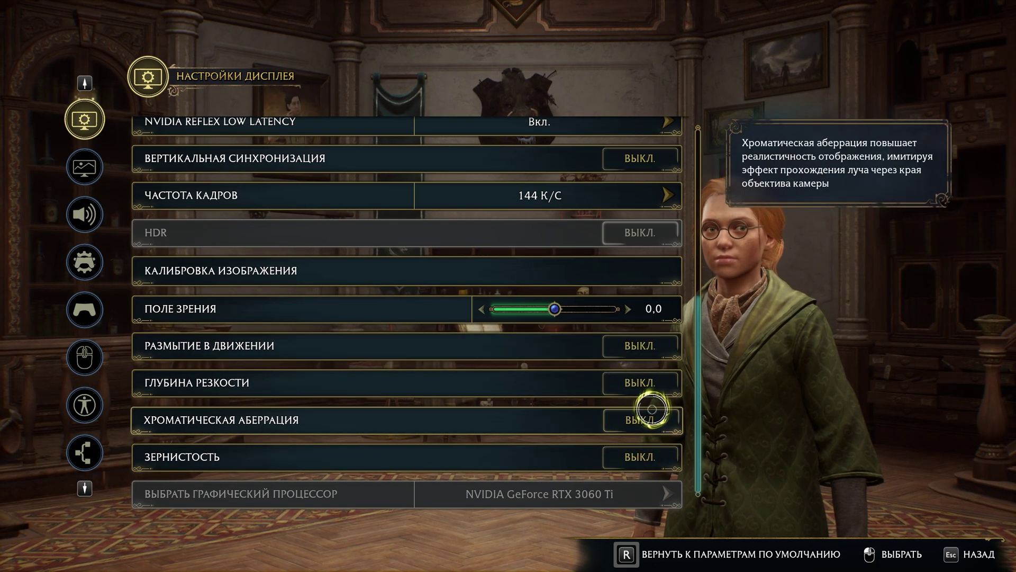
Step: Review the quality options in the game's Настройки графики, starting from the overall preset
{"action": "left_click", "coordinate": [85, 167]}
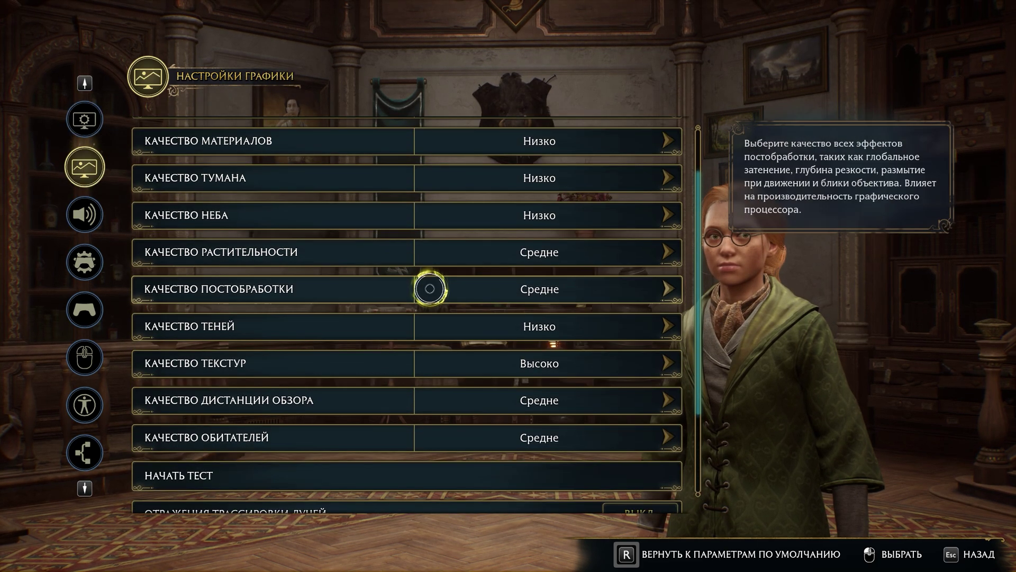
{"action": "scroll", "coordinate": [430, 288], "scroll_direction": "up", "scroll_amount": 2}
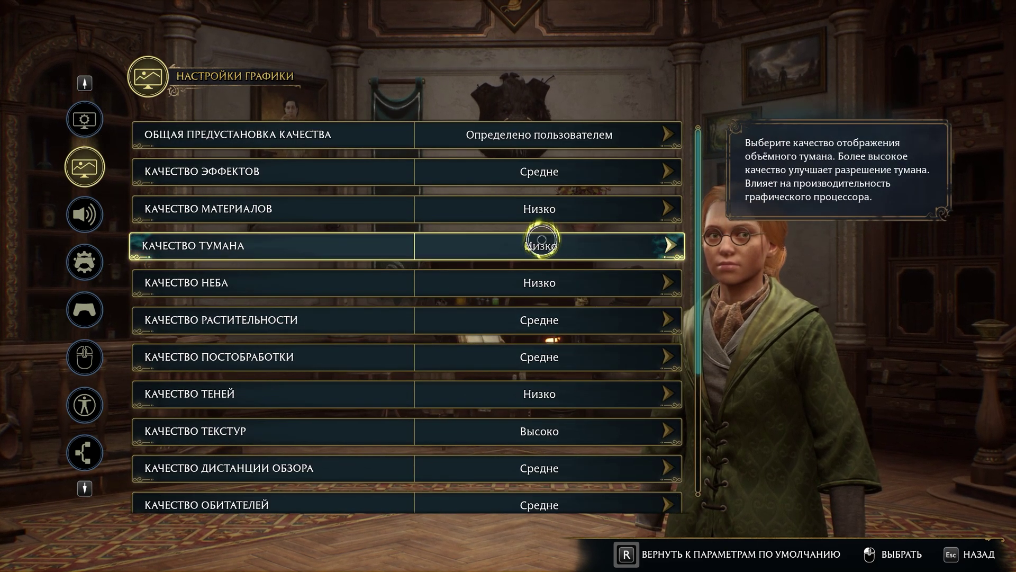